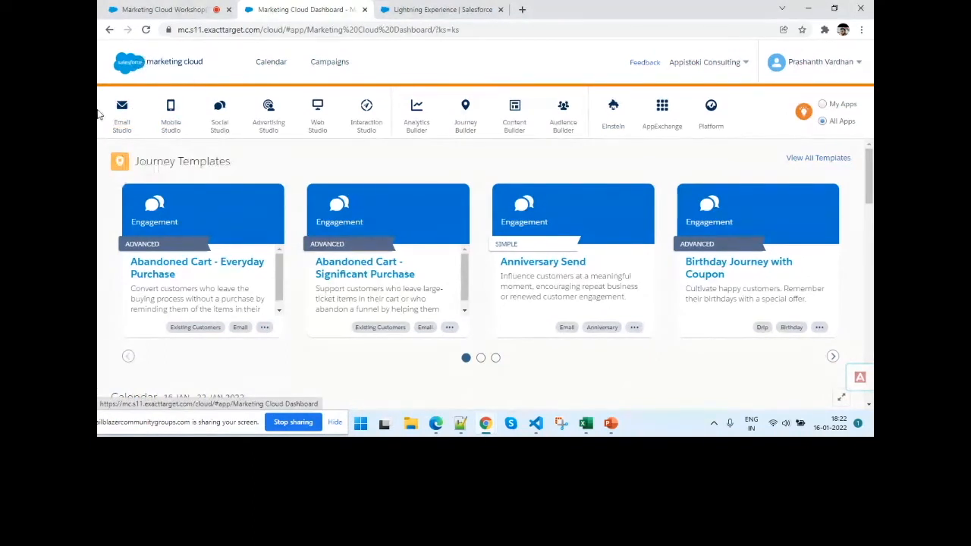
- Open the Email app from Email Studio and look through the content items in its Content area
mouse_move(273, 109)
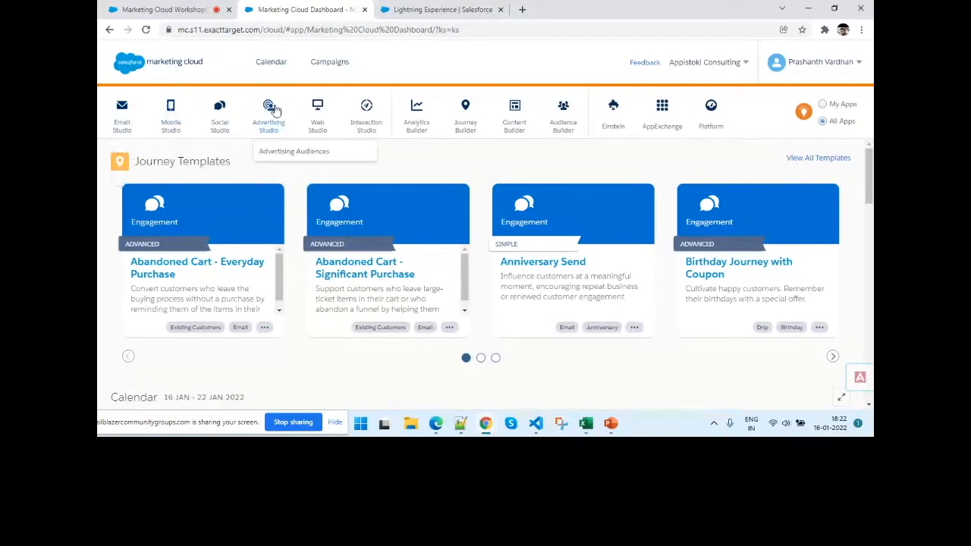
mouse_move(124, 126)
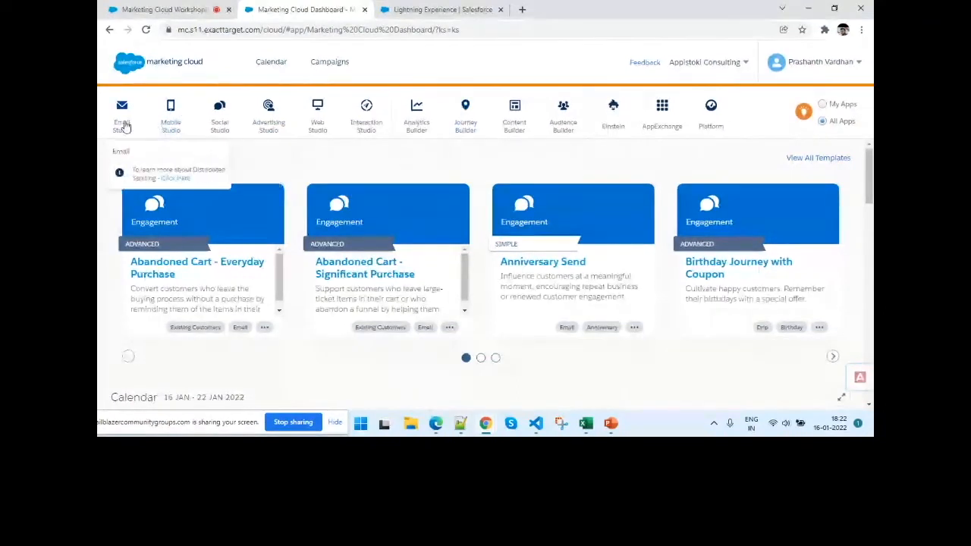
mouse_move(184, 108)
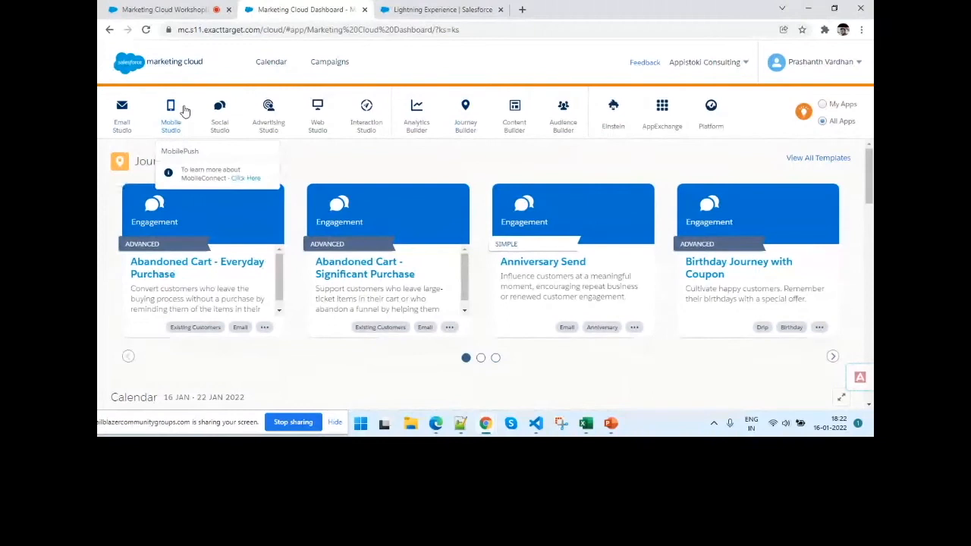
mouse_move(218, 114)
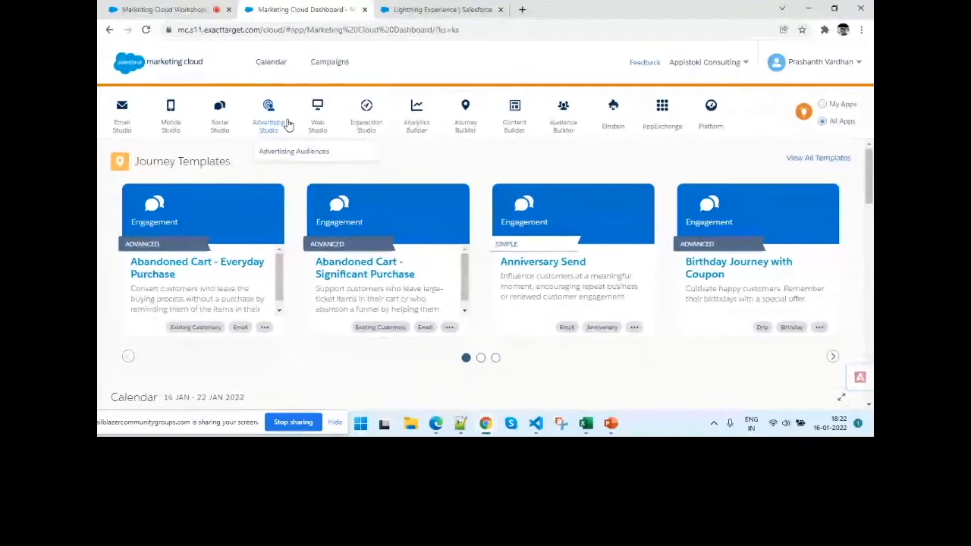
mouse_move(370, 121)
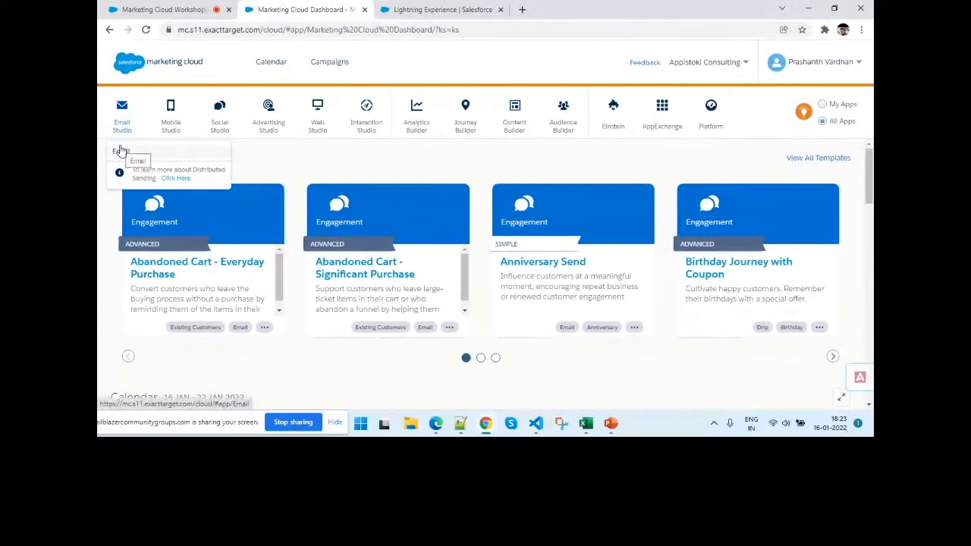
click(122, 151)
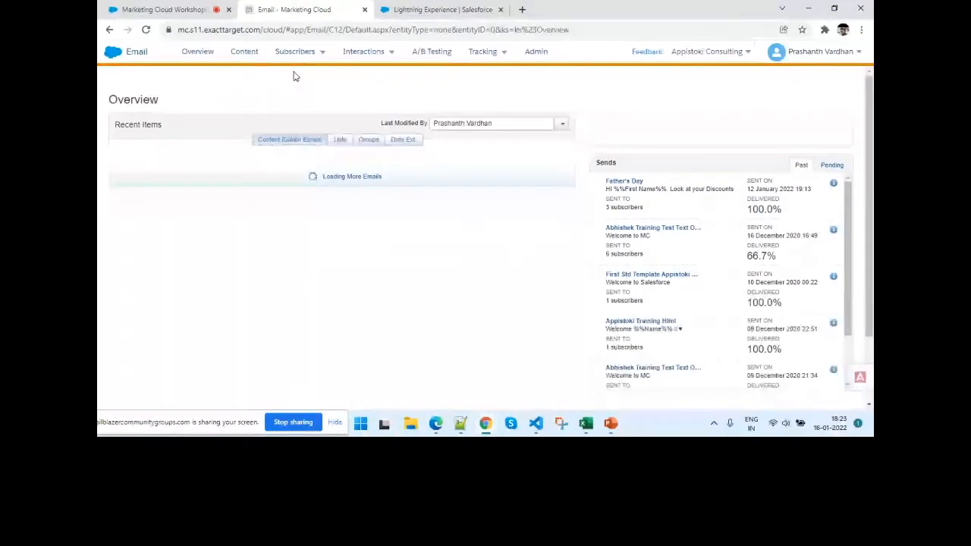
click(244, 52)
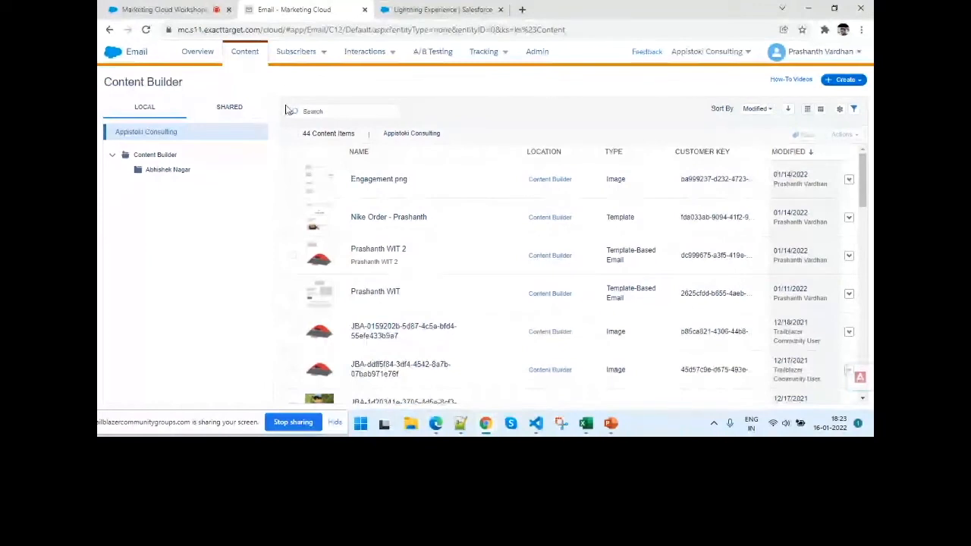
scroll(438, 304, down, 10)
scroll(437, 304, up, 2)
scroll(438, 304, up, 10)
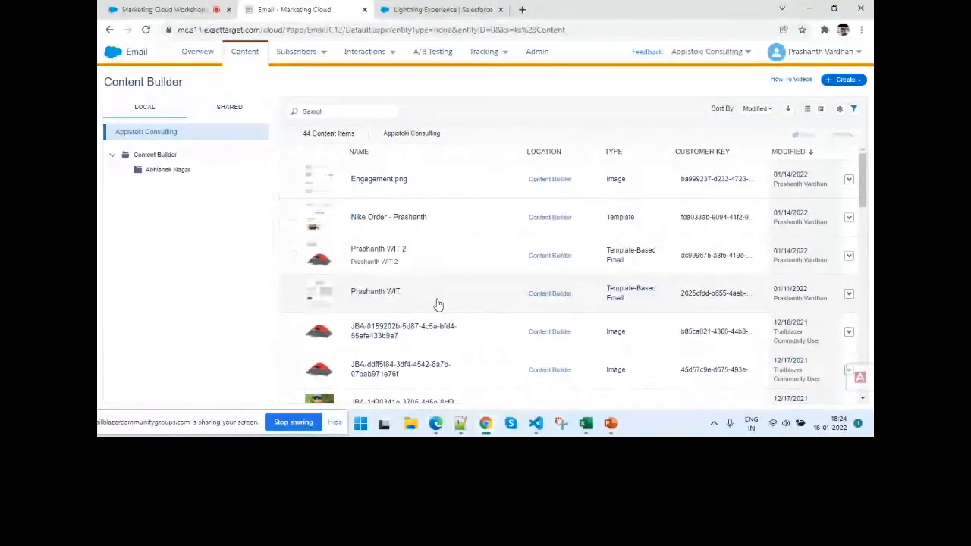
- Leave the Email app and return to the Marketing Cloud dashboard
mouse_move(110, 54)
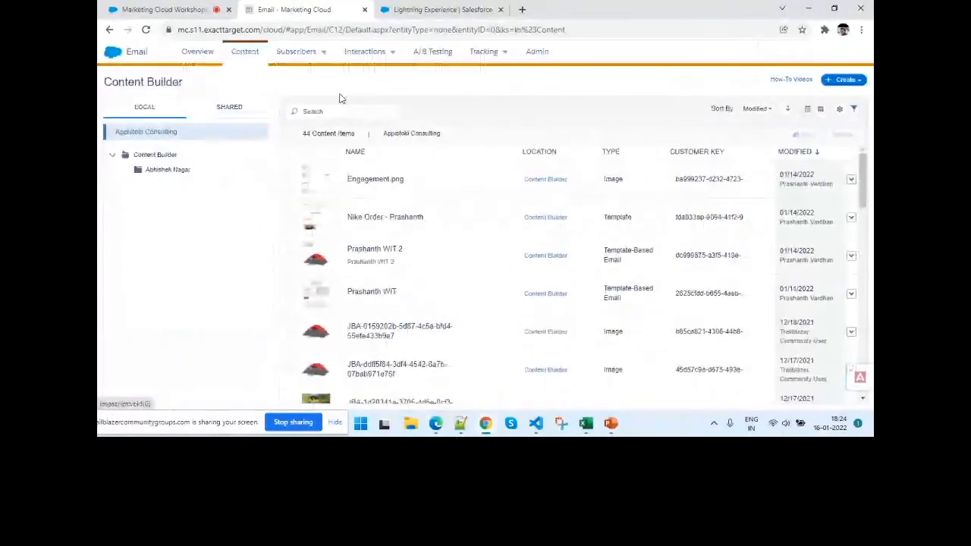
mouse_move(500, 113)
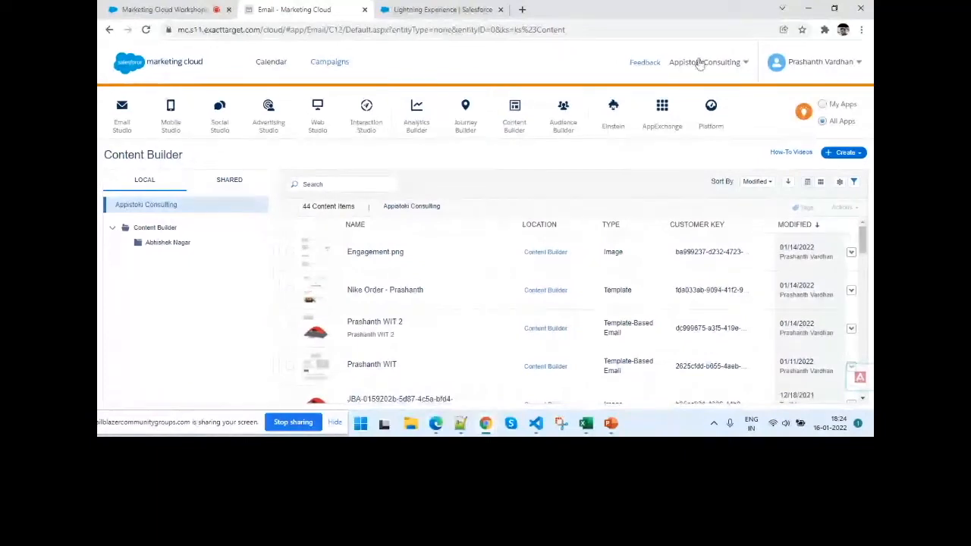
mouse_move(723, 69)
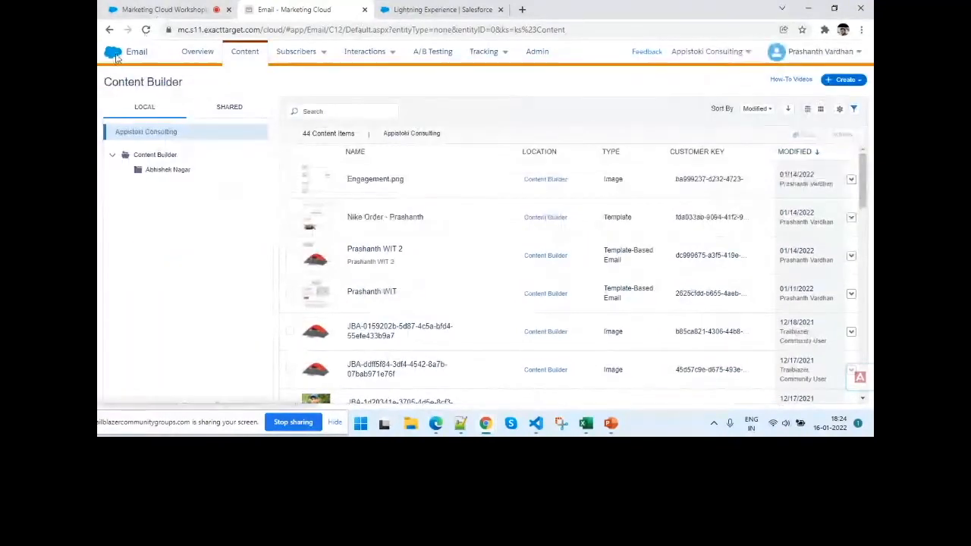
click(113, 56)
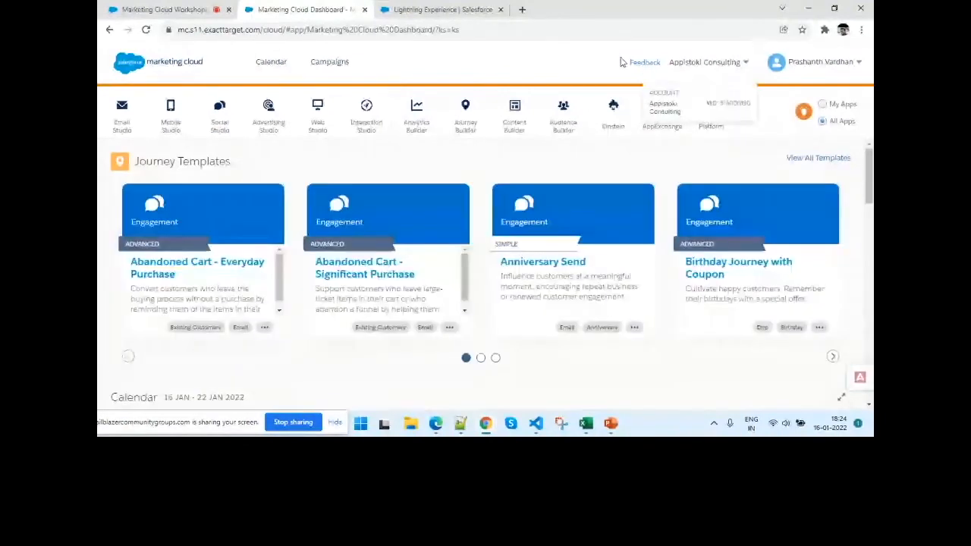
- Start a new campaign in Campaigns and name it "WIT session 3"
click(329, 64)
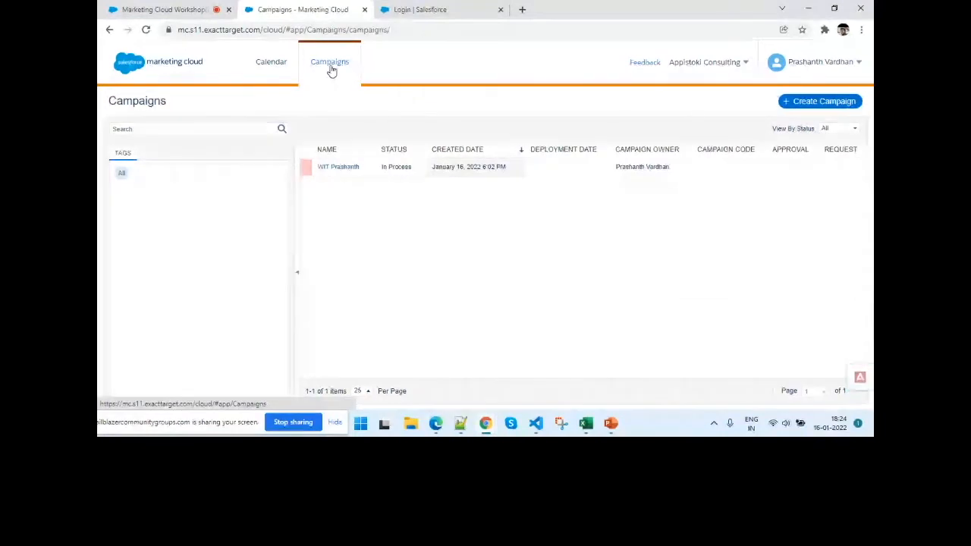
click(803, 104)
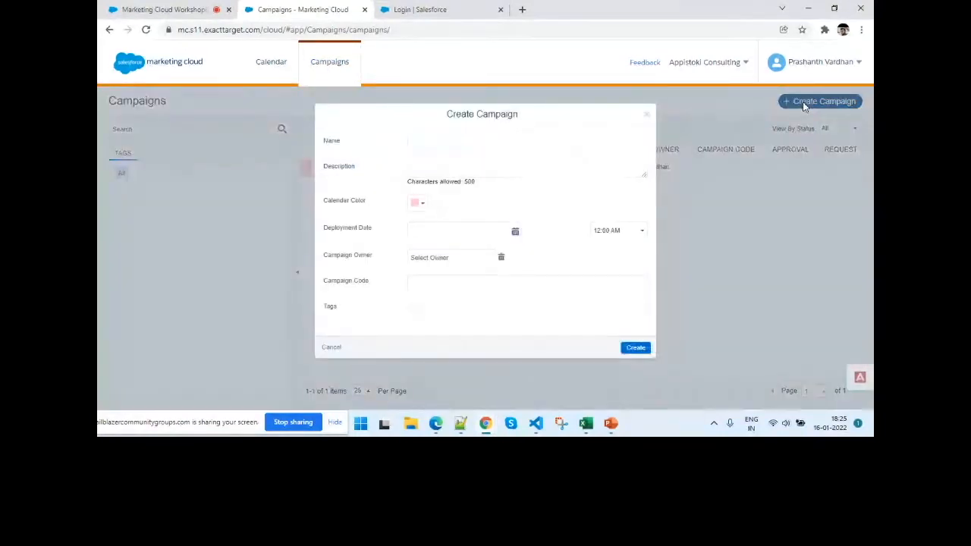
click(506, 141)
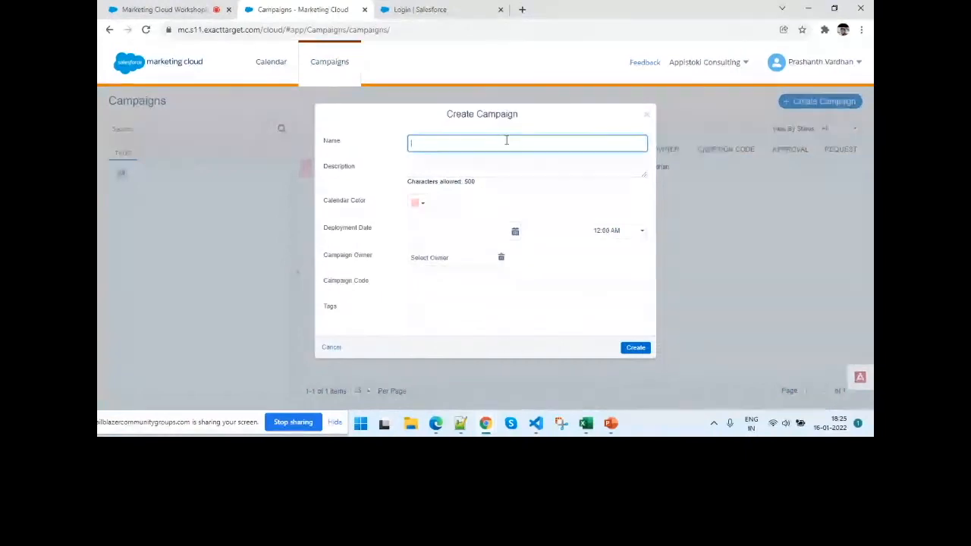
text(WIT session 3)
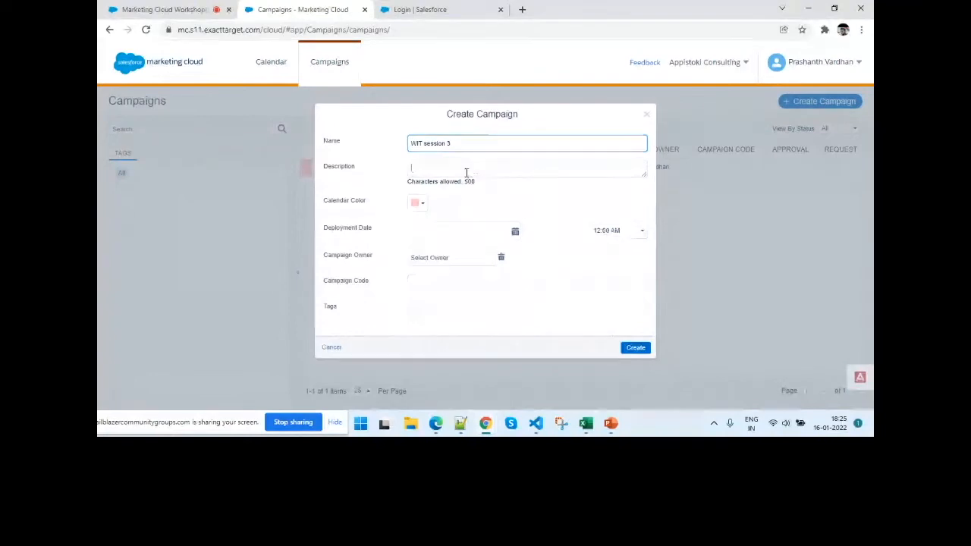
- Enter "Thus campaignis used to trigger emails and" as the campaign description
click(422, 167)
text(This campaign)
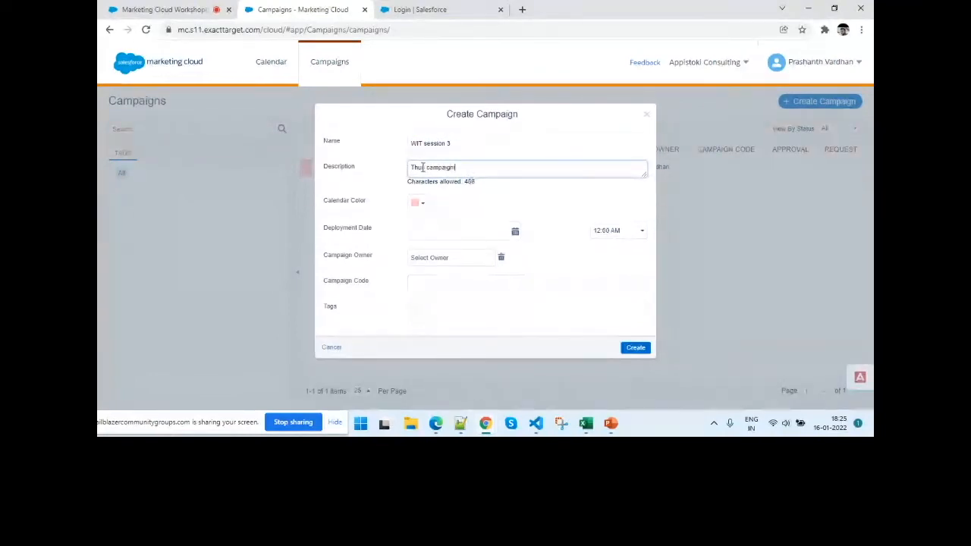
text( is used to trigger emails and)
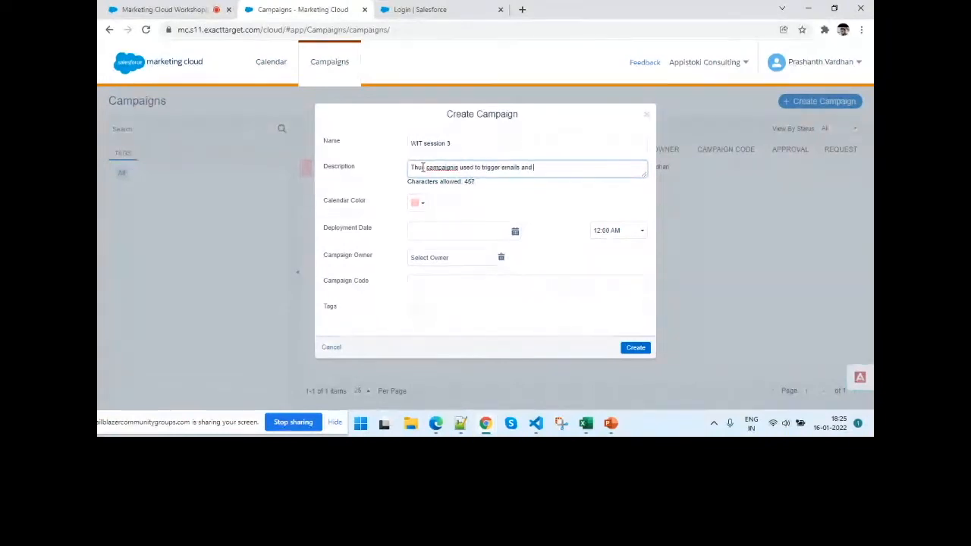
click(473, 210)
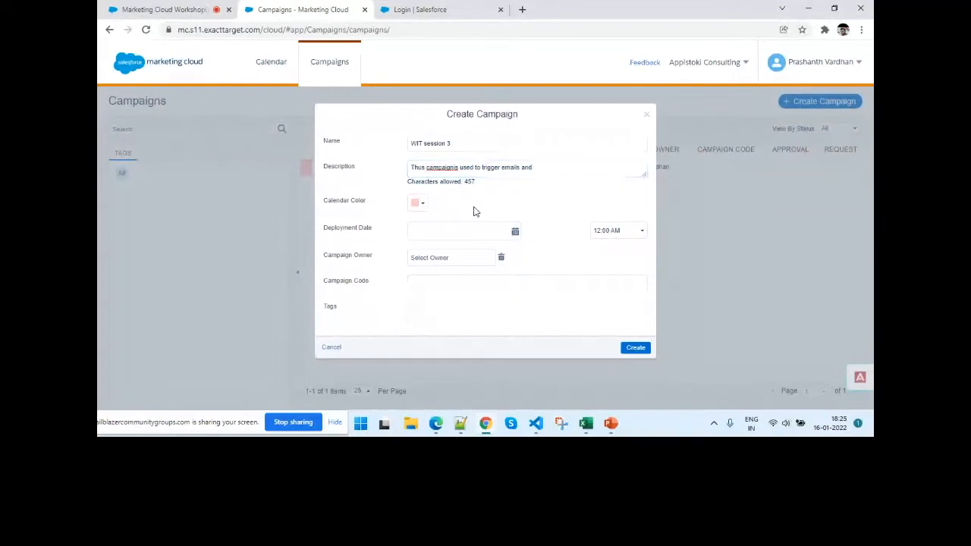
click(425, 210)
click(456, 206)
click(461, 229)
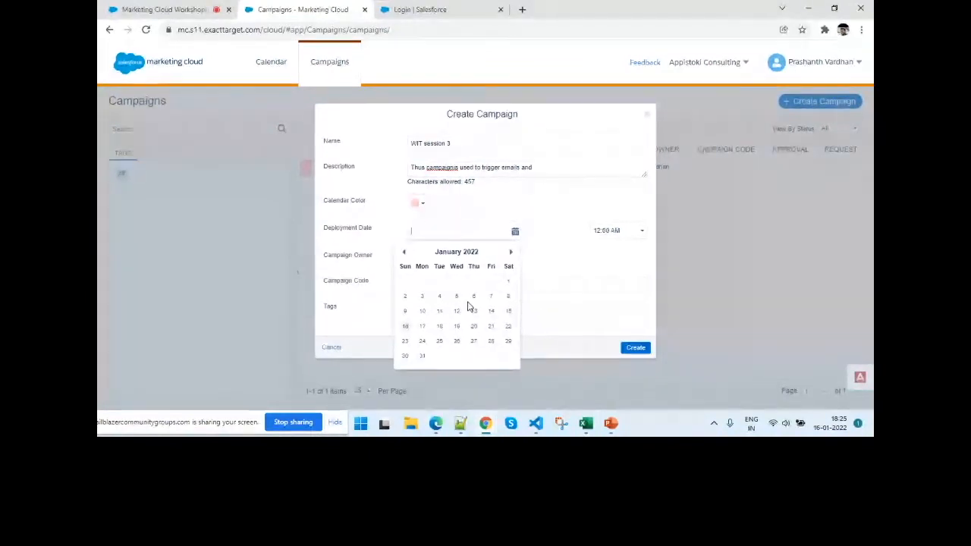
click(361, 241)
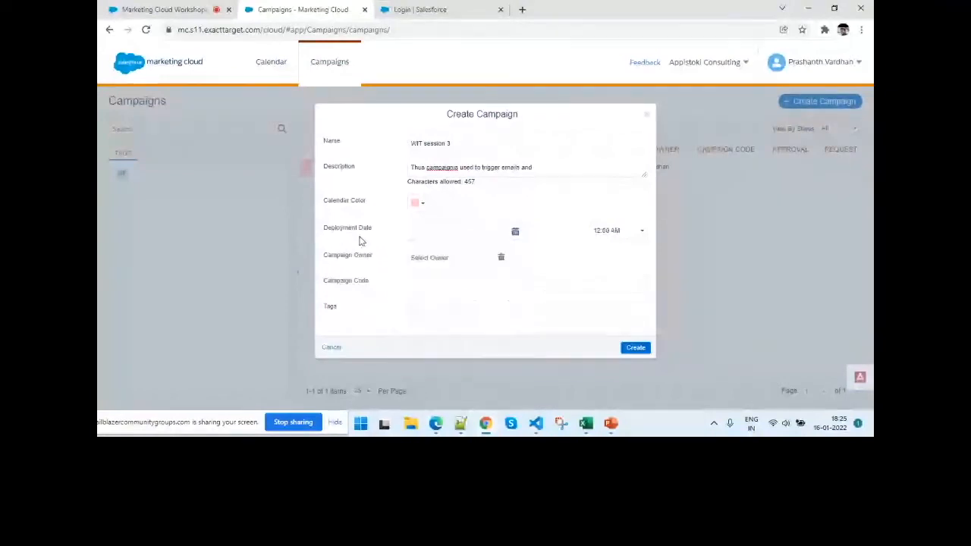
- Assign the signed-in account holder as the campaign owner, choosing the matching user suggestion
click(463, 258)
text(pha)
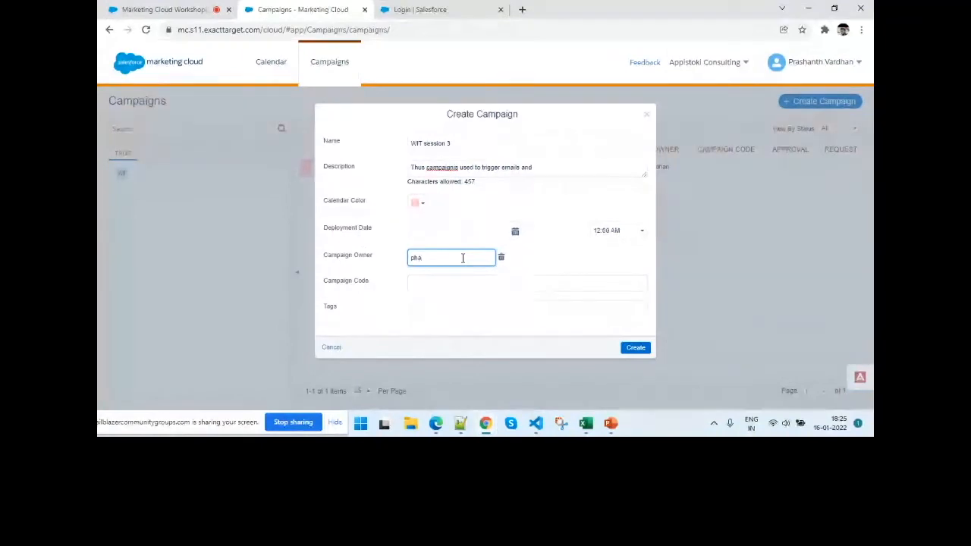
key(BackSpace)
key(BackSpace)
key(BackSpace)
text(prash)
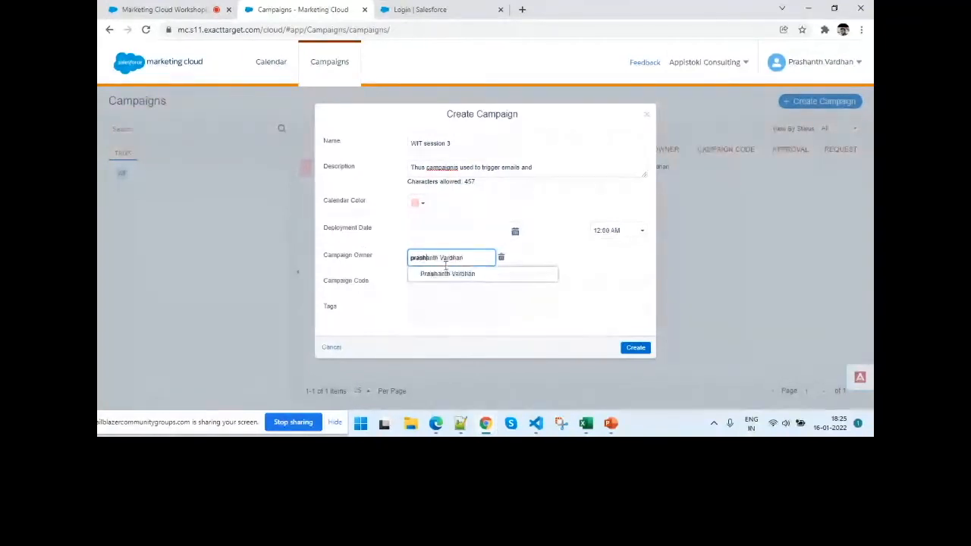
click(438, 275)
- Enter "wit" as the campaign's tag, leave the campaign code empty, and create the campaign
click(412, 281)
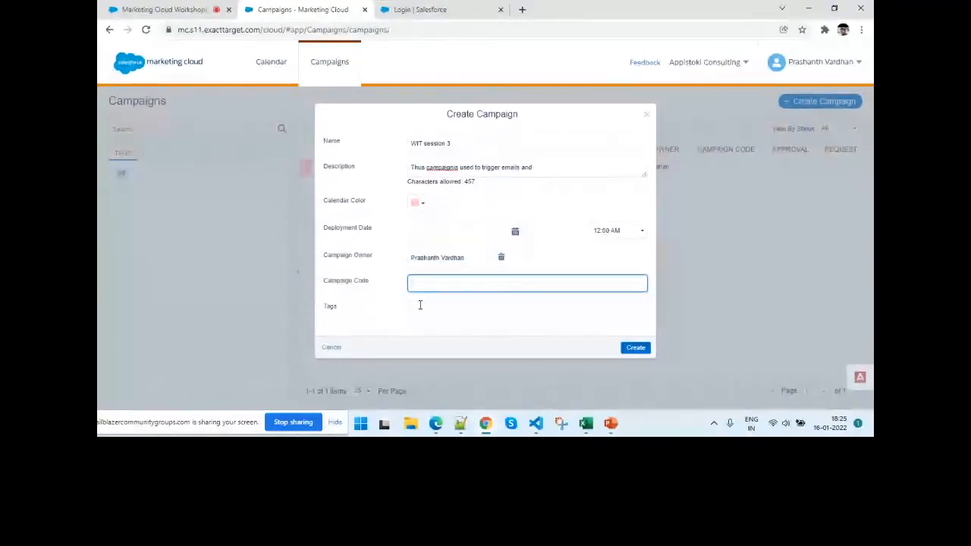
click(419, 305)
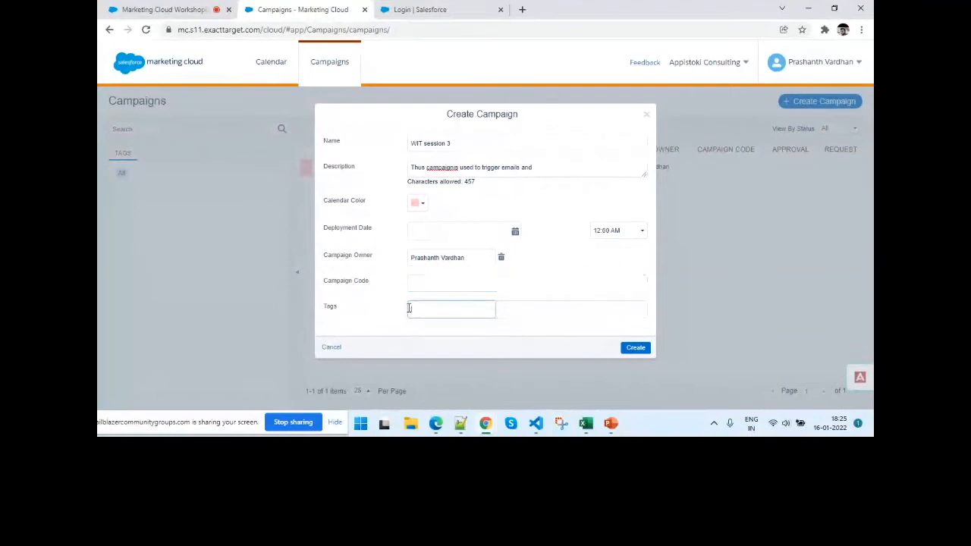
text(wit)
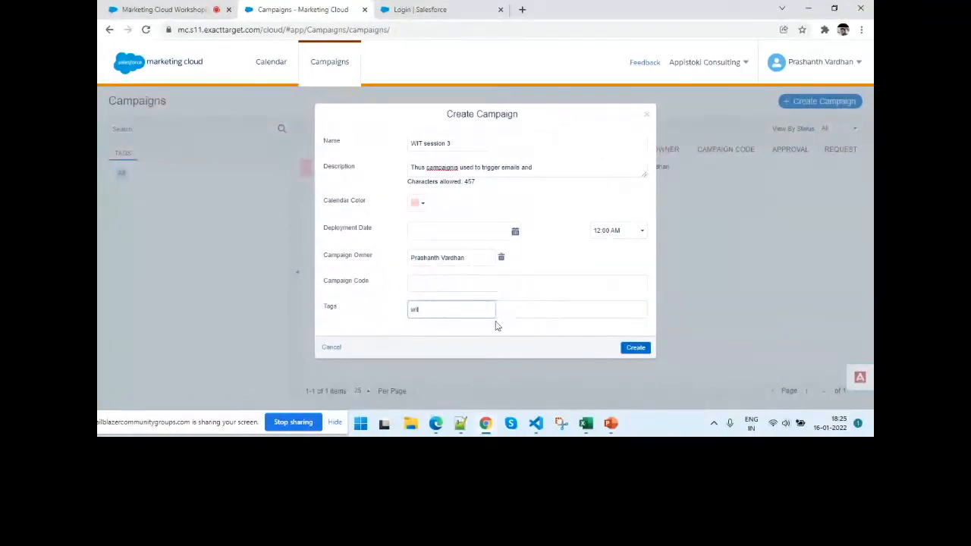
click(628, 347)
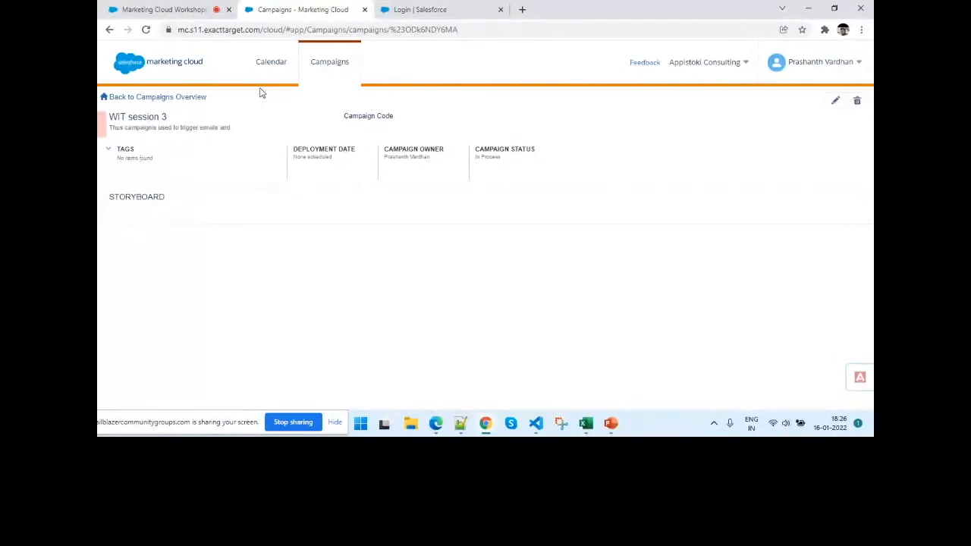
- Return to the dashboard and open Content Builder at the local Appistoki Consulting content
mouse_move(135, 67)
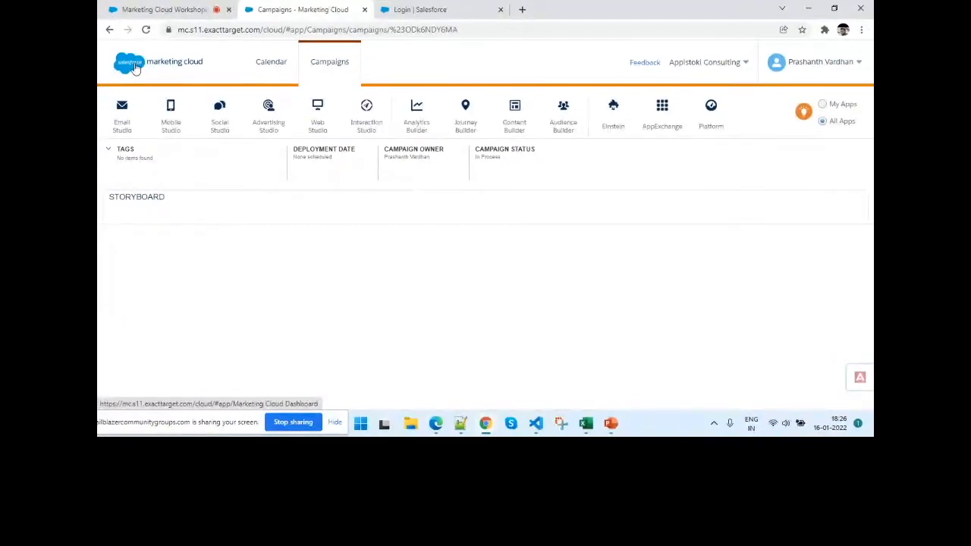
click(135, 66)
mouse_move(360, 119)
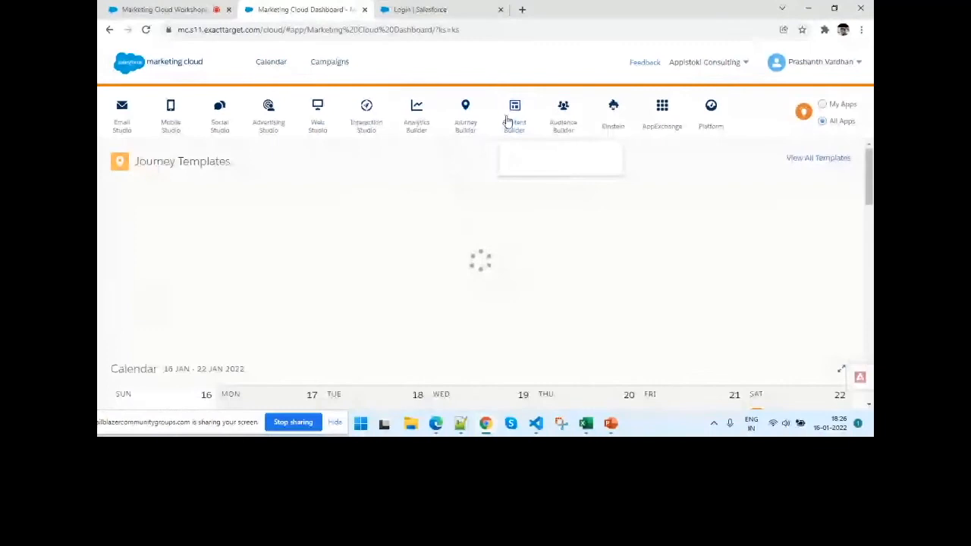
click(514, 172)
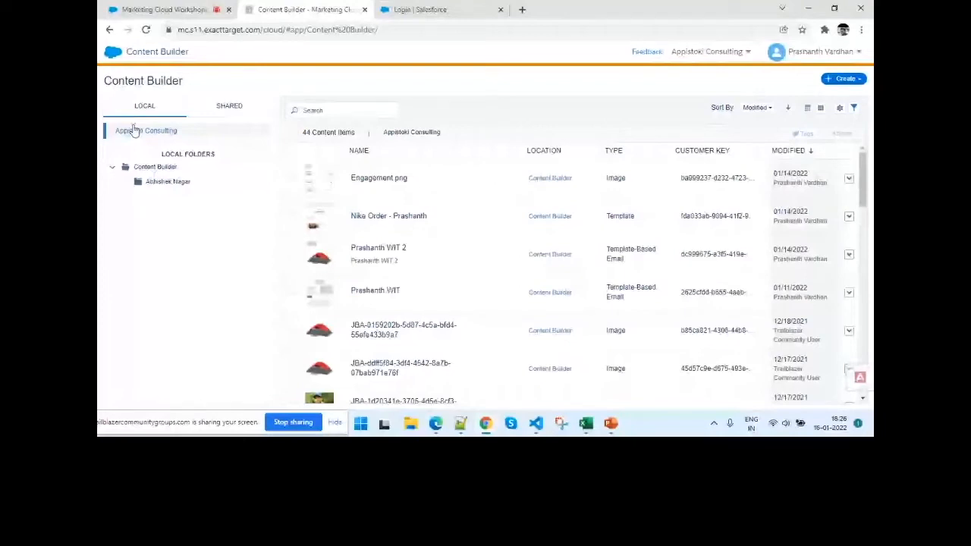
click(134, 130)
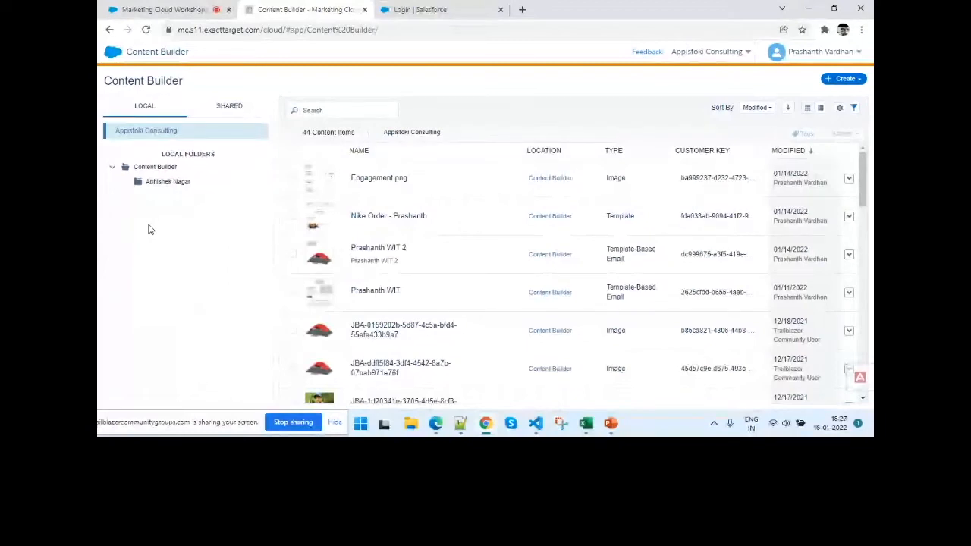
click(162, 138)
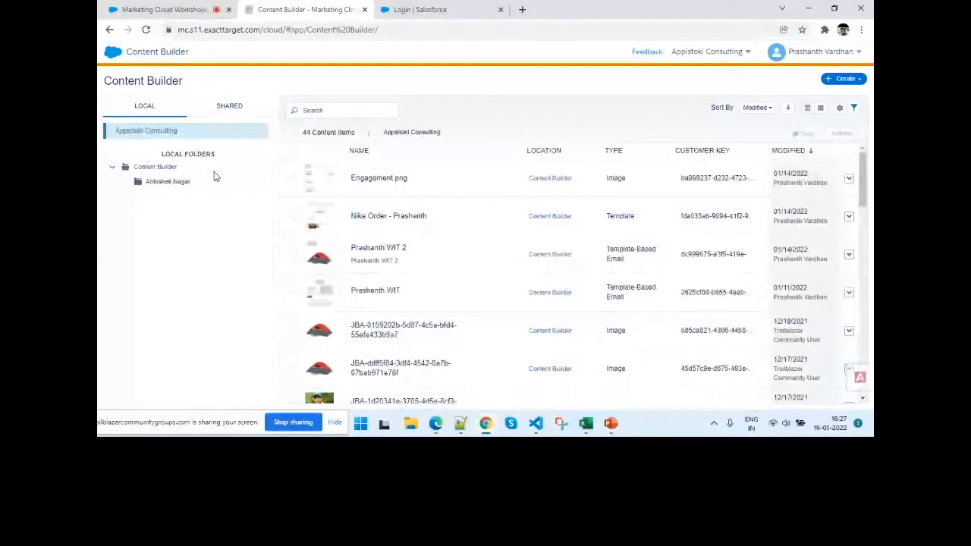
- Create a local subfolder inside the existing person-named folder, entering the presenter's first name as its name
right_click(177, 185)
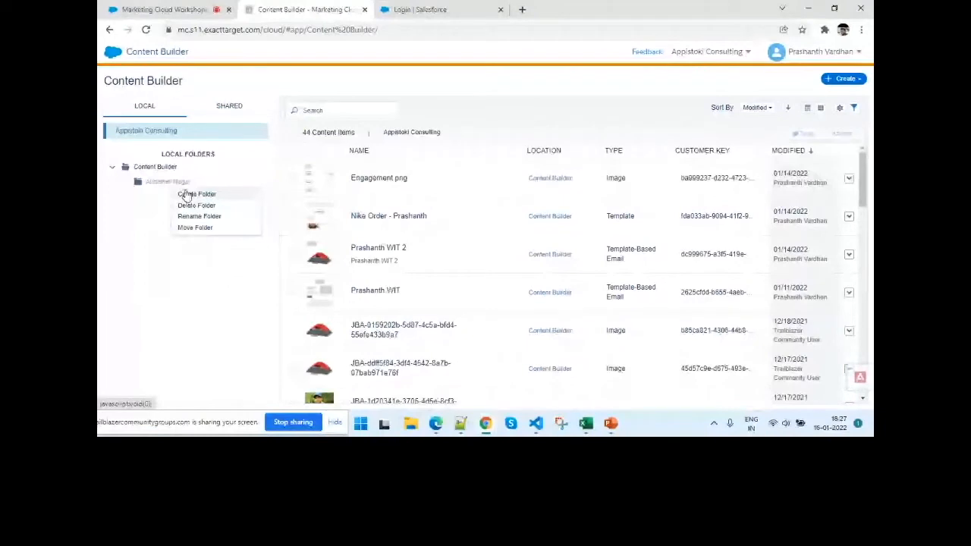
click(187, 195)
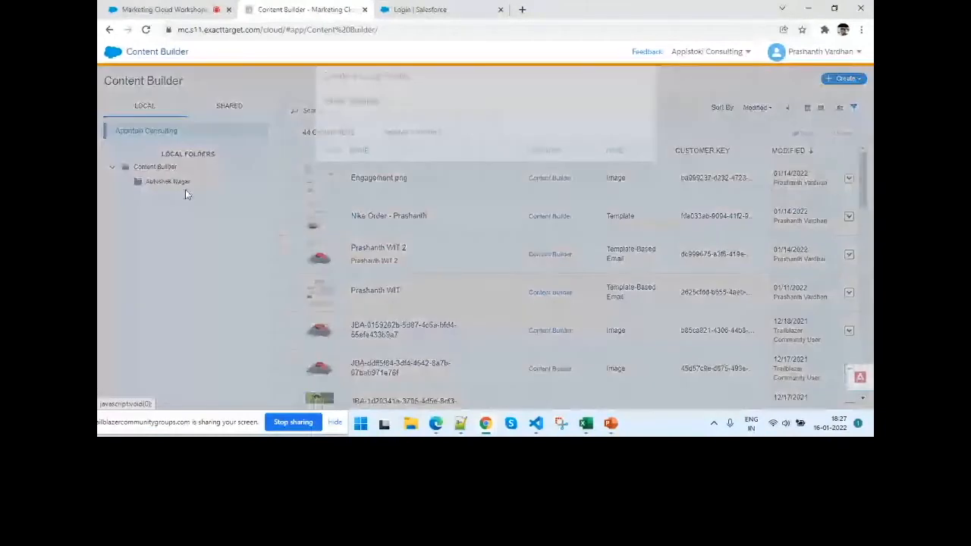
text(Prashanth)
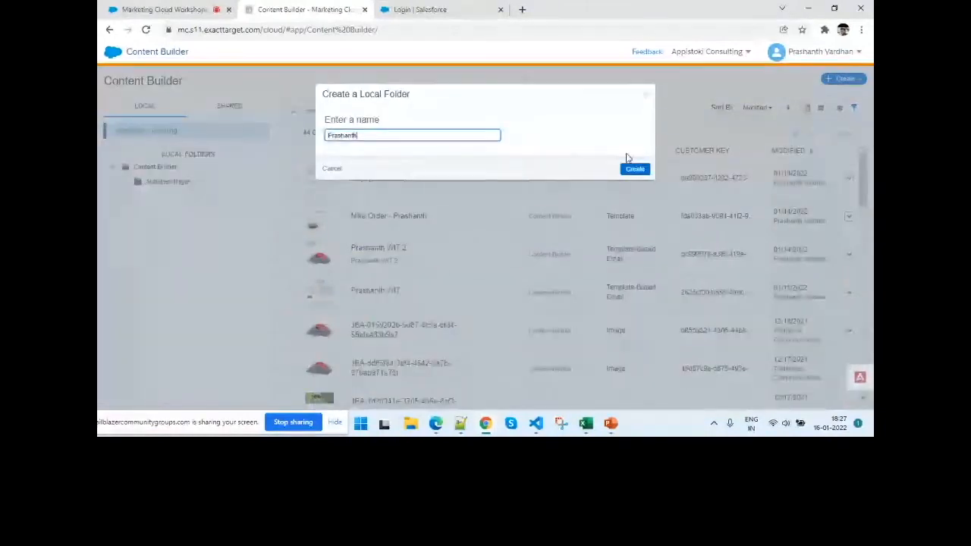
click(634, 168)
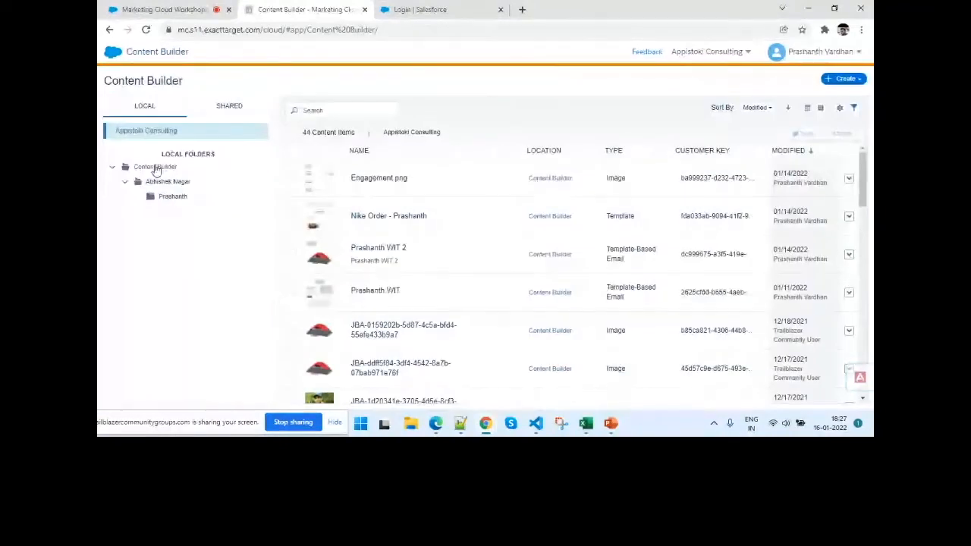
- Create a local folder named "WIT" directly under the Content Builder root folder
right_click(155, 167)
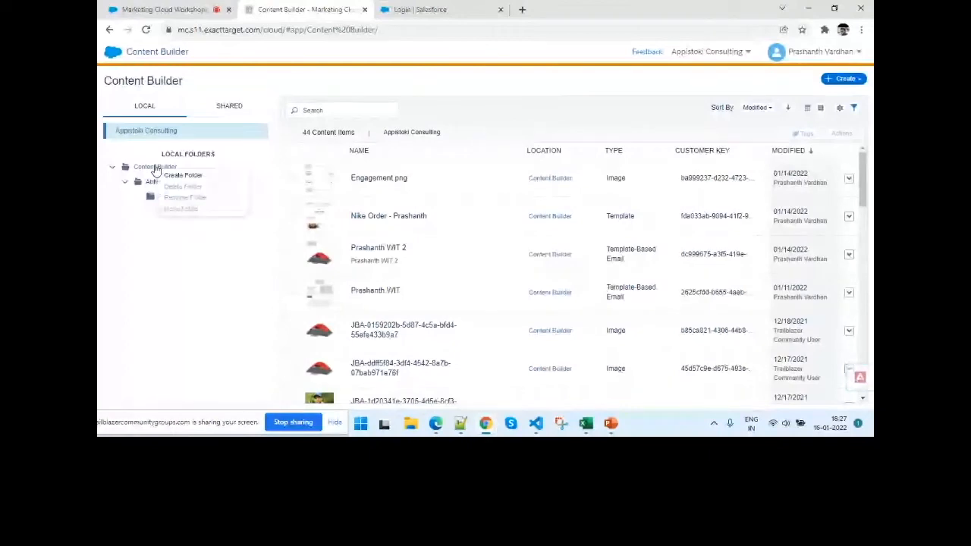
click(182, 175)
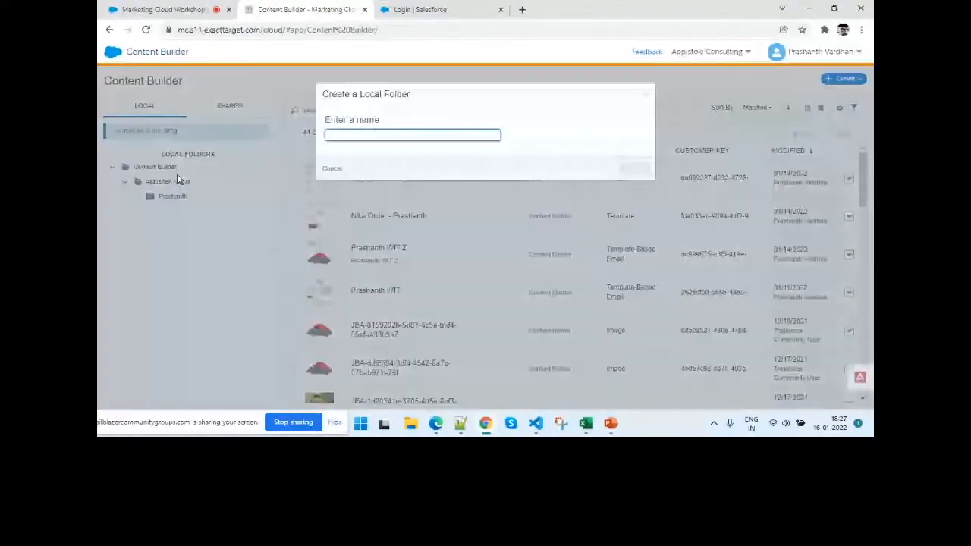
text(wit)
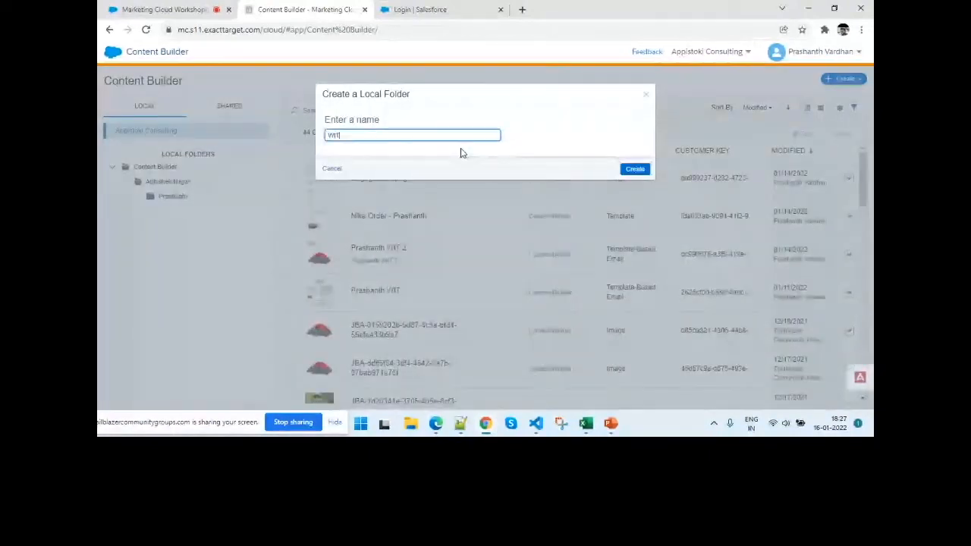
click(634, 168)
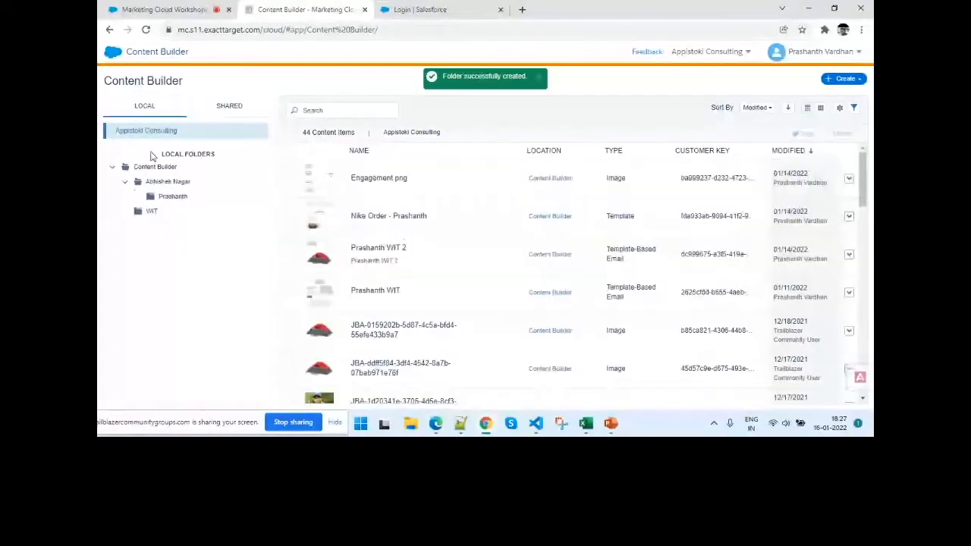
- Move the subfolder named after the presenter into the WIT folder and expand WIT
right_click(162, 199)
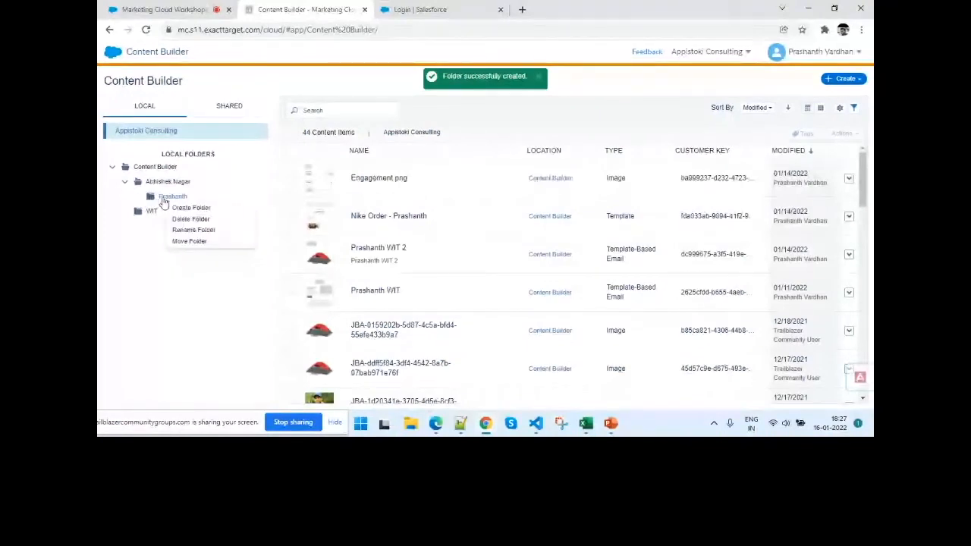
click(189, 241)
click(367, 157)
click(641, 309)
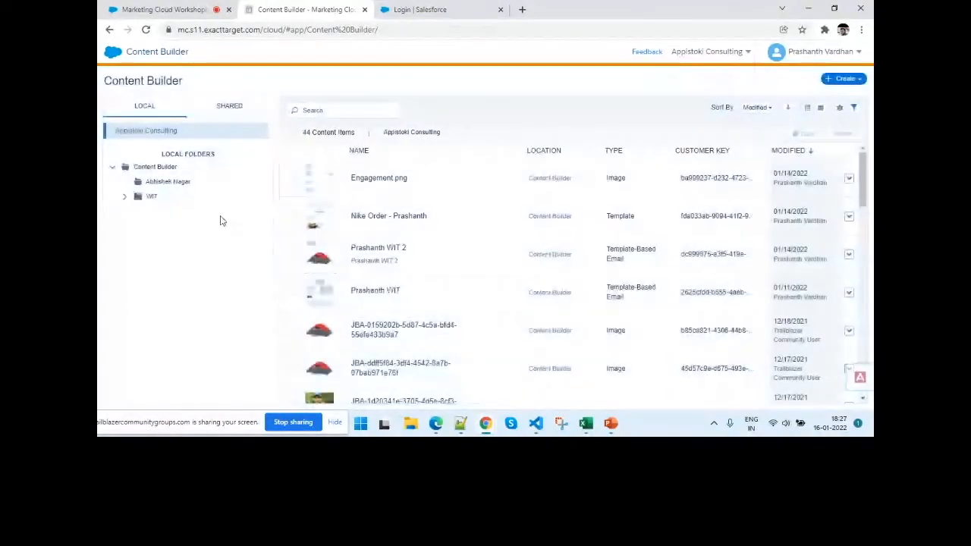
click(125, 197)
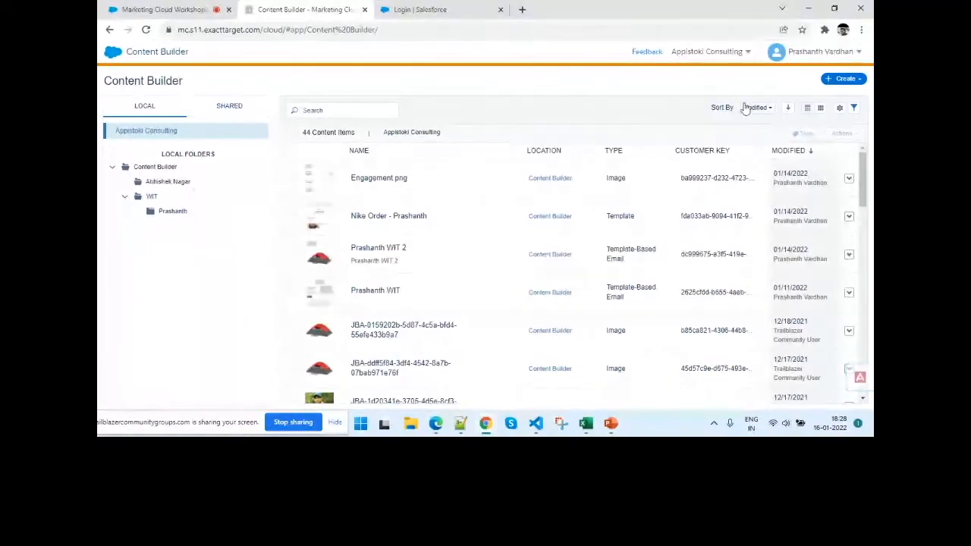
- View all shared content and examine the business unit options for a new folder under Shared Content, cancelling its creation
click(832, 80)
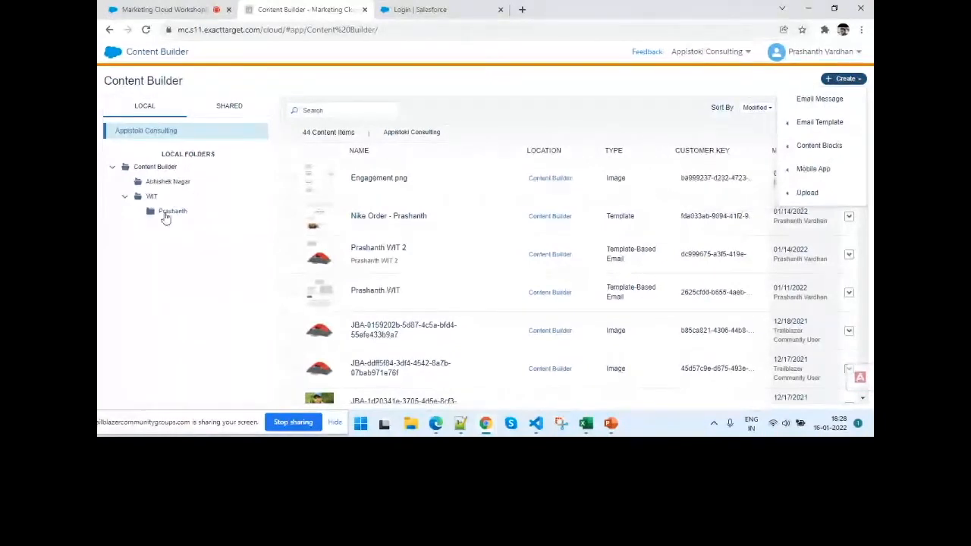
click(229, 106)
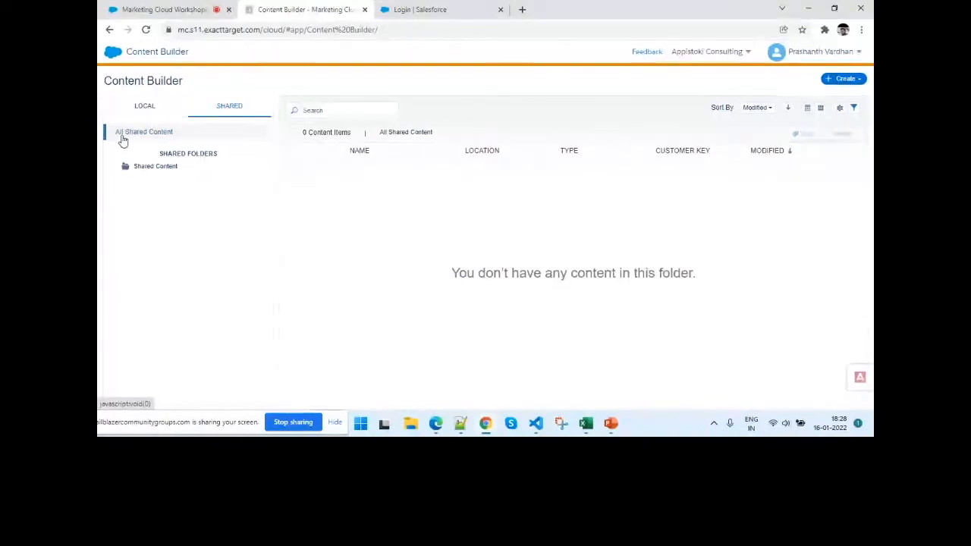
click(122, 139)
right_click(163, 168)
click(191, 185)
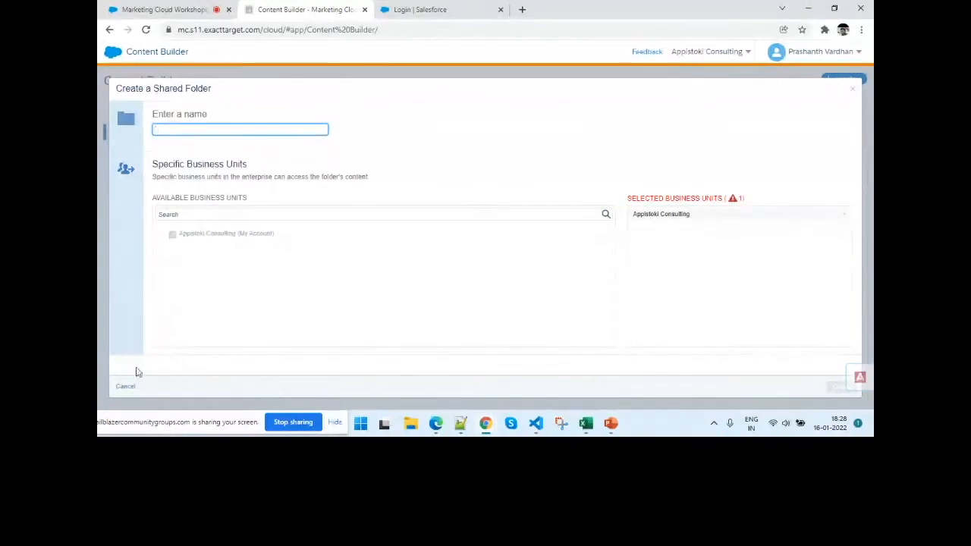
click(121, 387)
- Open the Shared Content folder and check which folder actions it offers
right_click(161, 168)
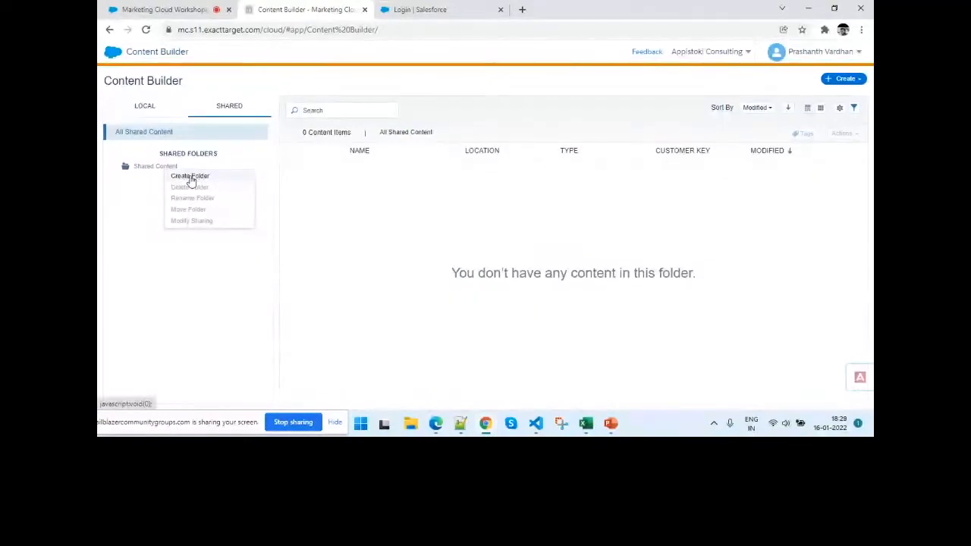
click(161, 167)
right_click(168, 167)
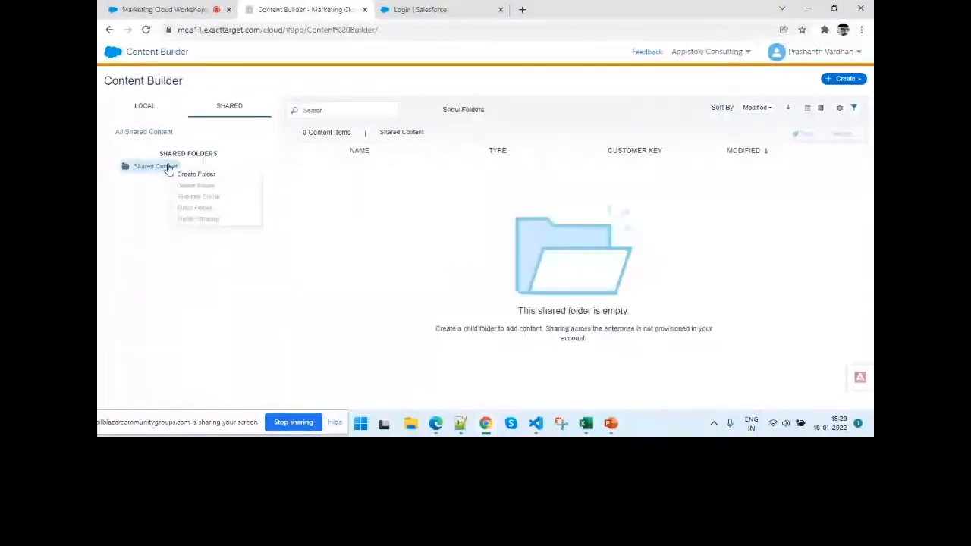
click(161, 245)
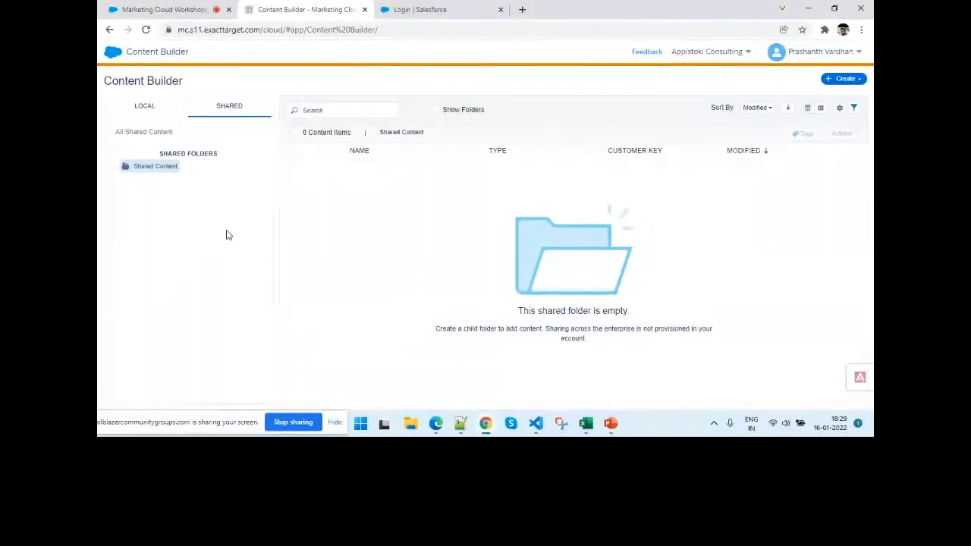
- Review the local content items, then switch to the PowerPoint deck to check slides 10 and 11
click(142, 108)
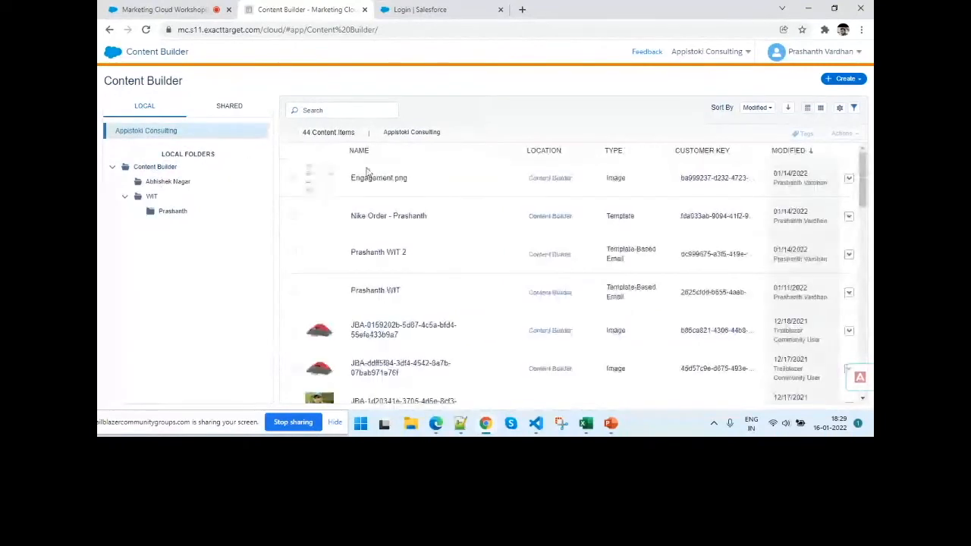
scroll(520, 364, down, 3)
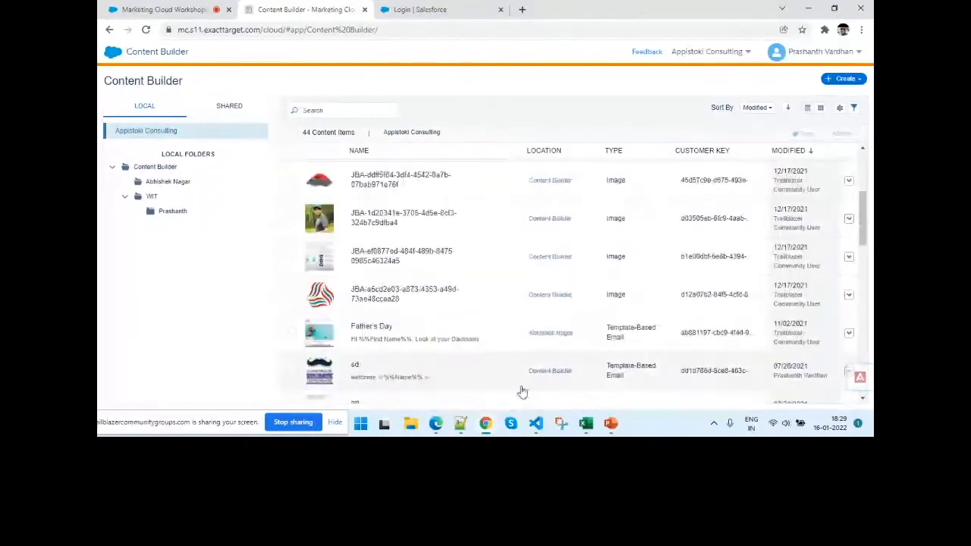
click(610, 423)
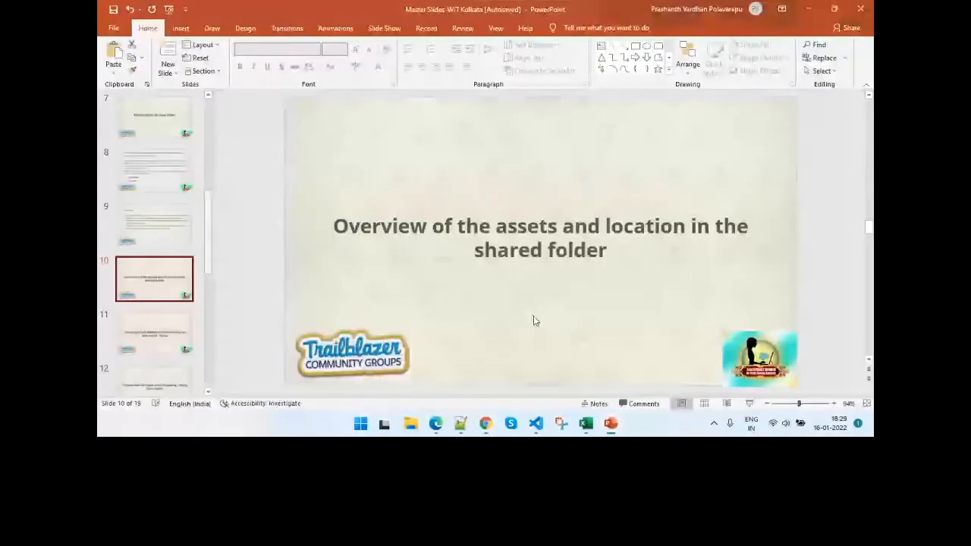
click(162, 348)
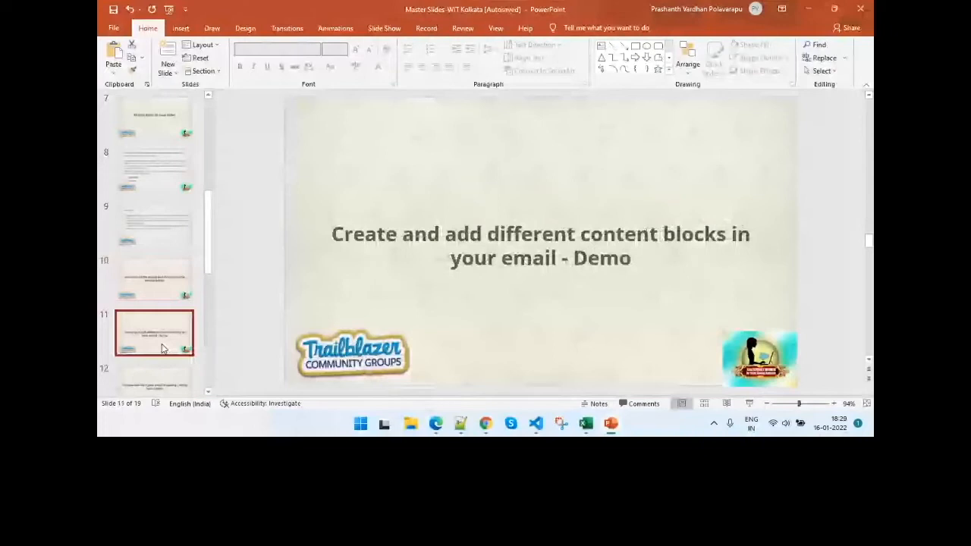
key(Up)
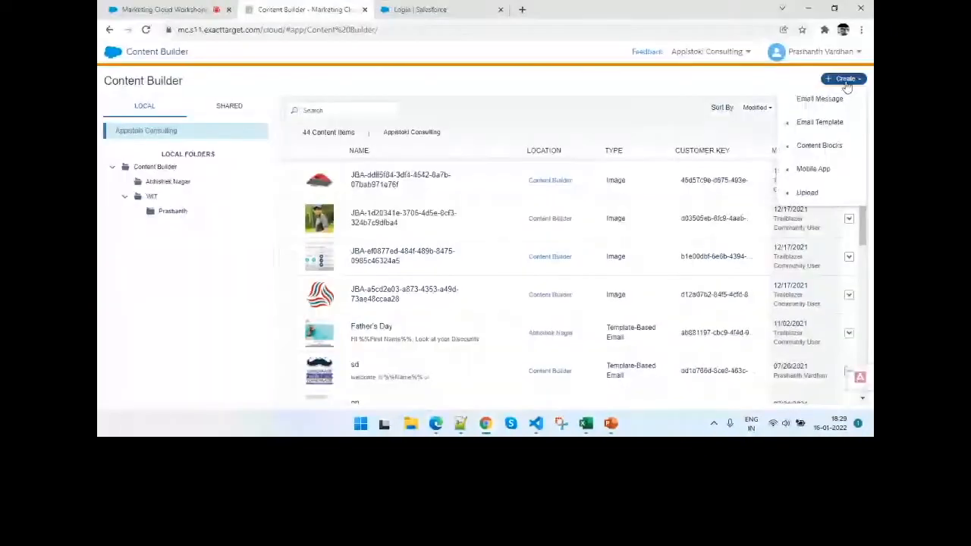
- Switch back to Content Builder and examine the creation options for email templates, content blocks, mobile app messages and uploads
mouse_move(816, 125)
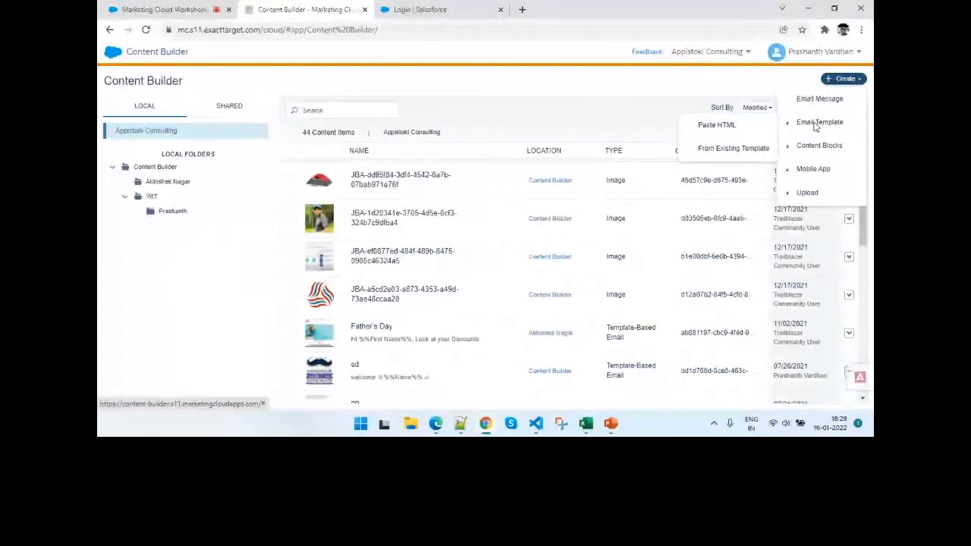
click(848, 80)
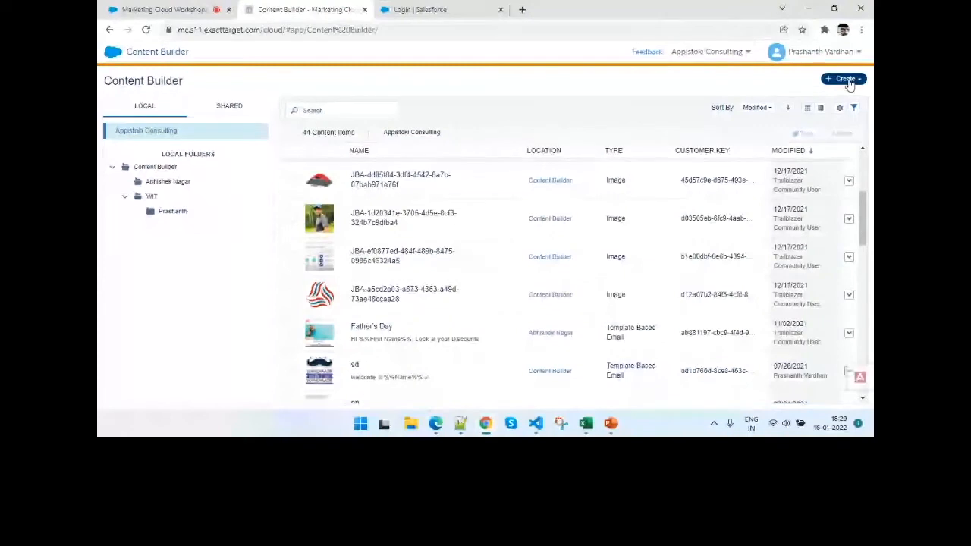
click(848, 81)
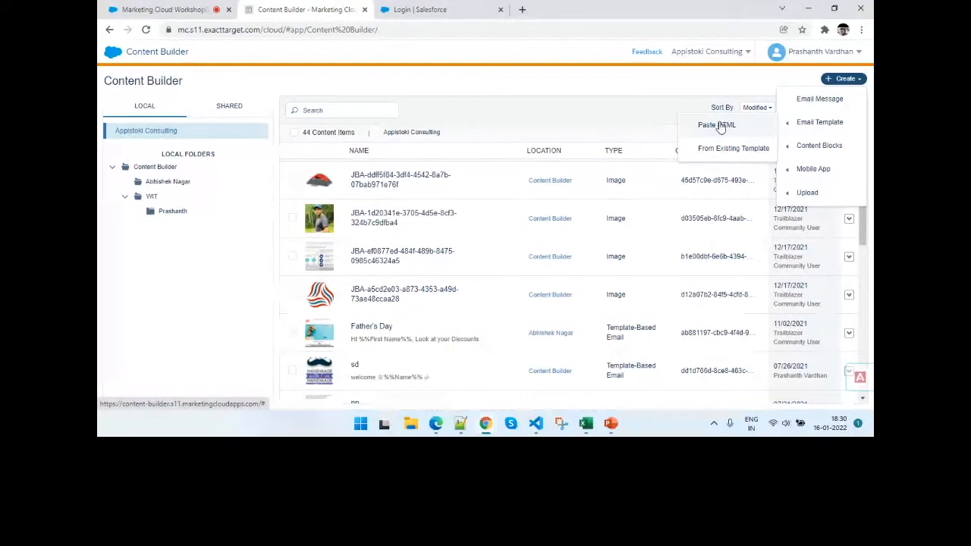
mouse_move(787, 144)
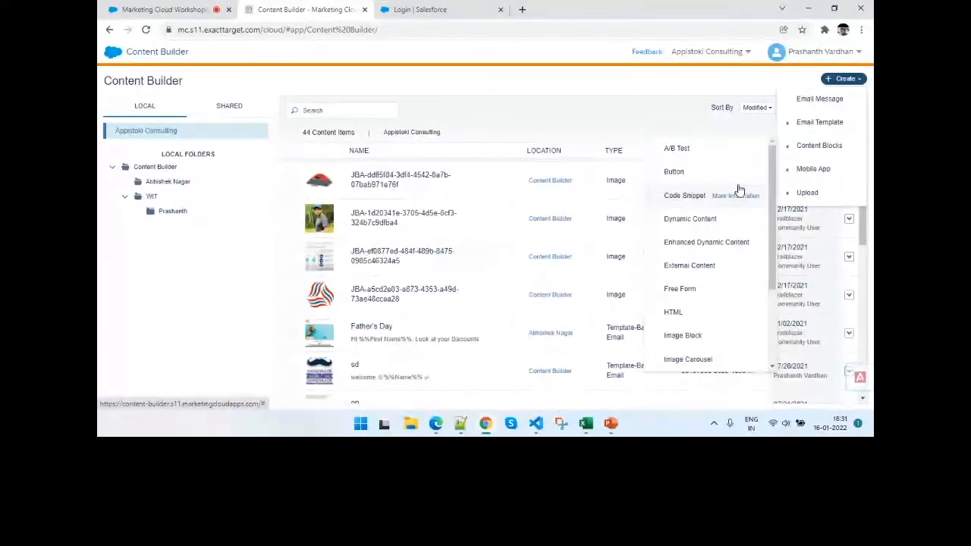
scroll(730, 261, down, 2)
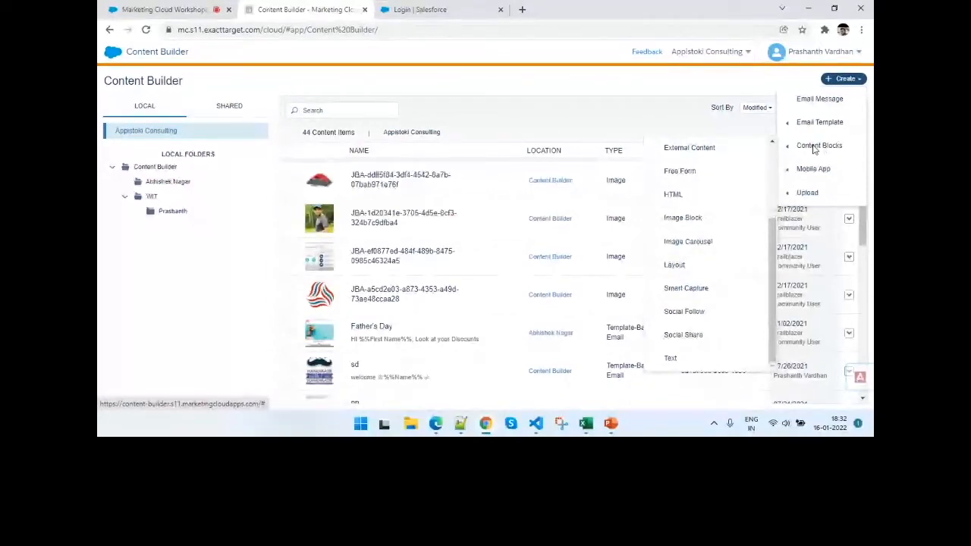
mouse_move(794, 171)
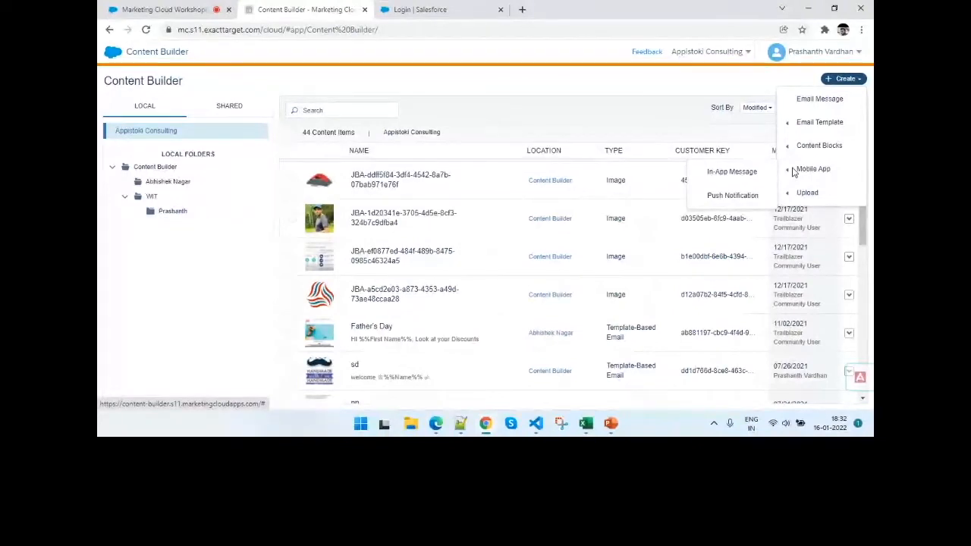
mouse_move(809, 190)
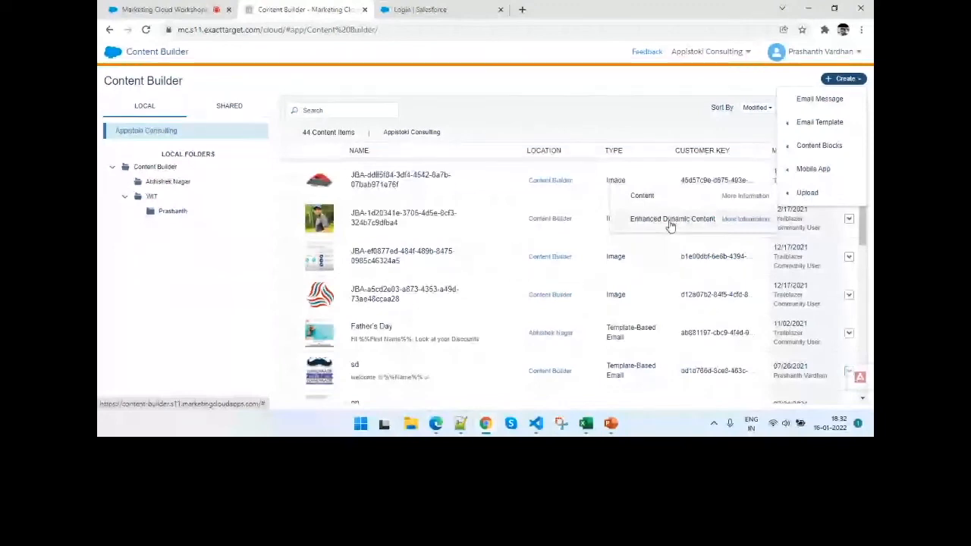
- Start a new email template from an existing template and browse the Basic layouts
mouse_move(810, 128)
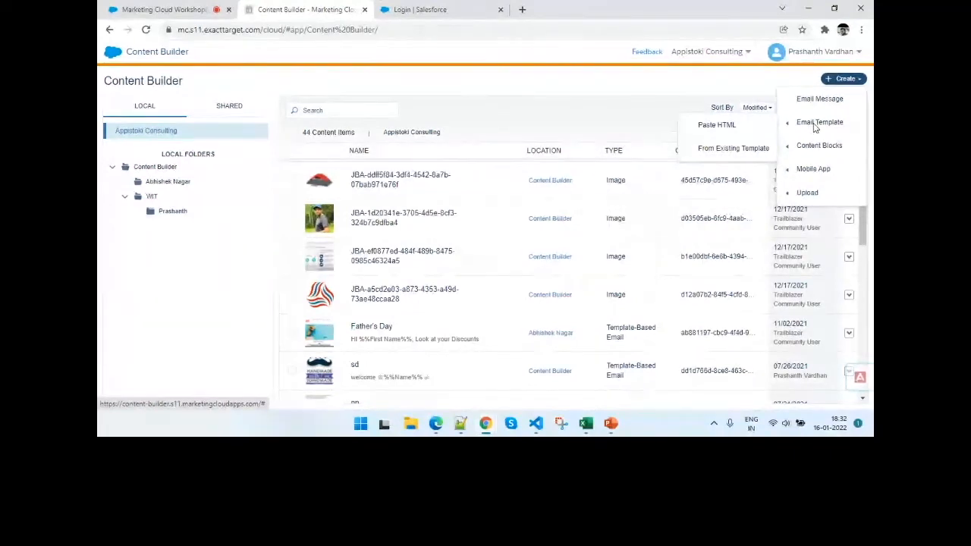
click(724, 152)
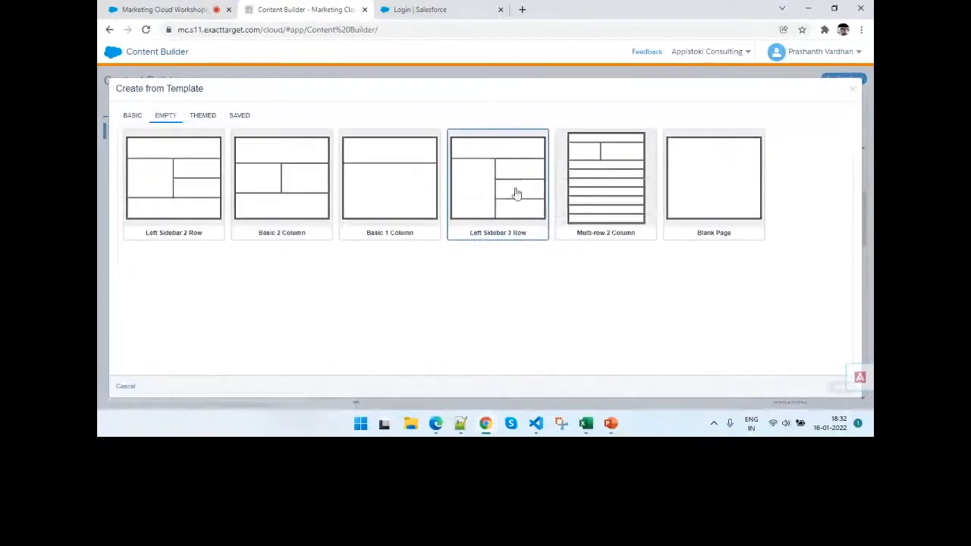
click(144, 118)
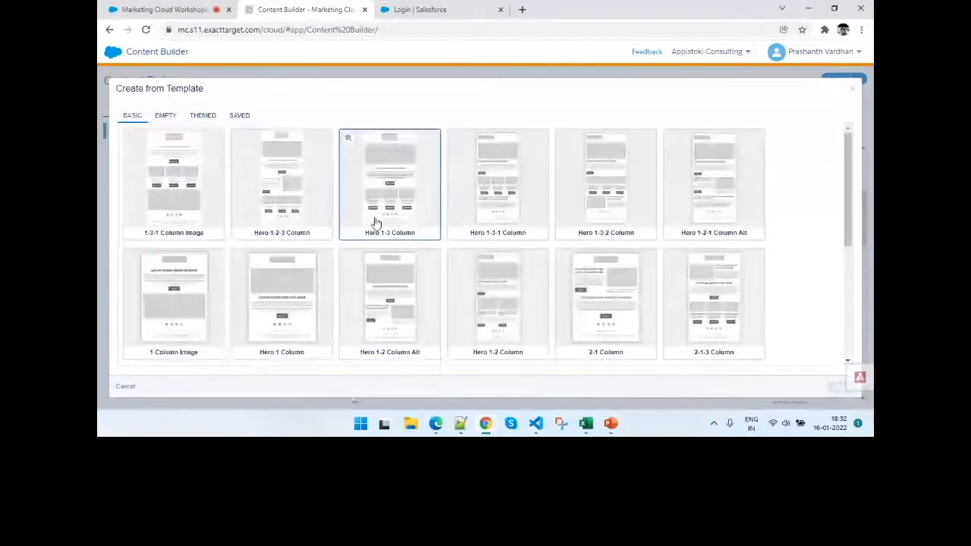
scroll(418, 276, down, 3)
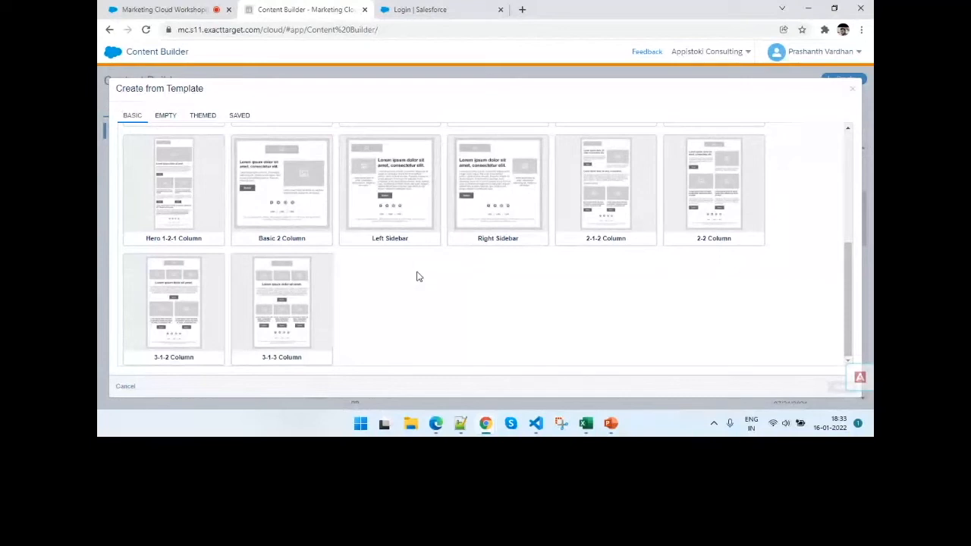
scroll(418, 276, up, 2)
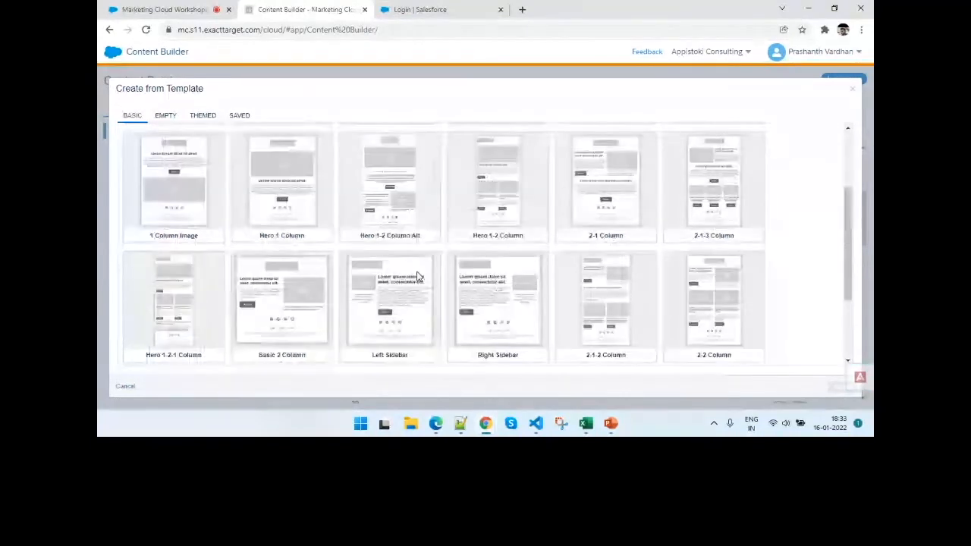
scroll(381, 247, up, 2)
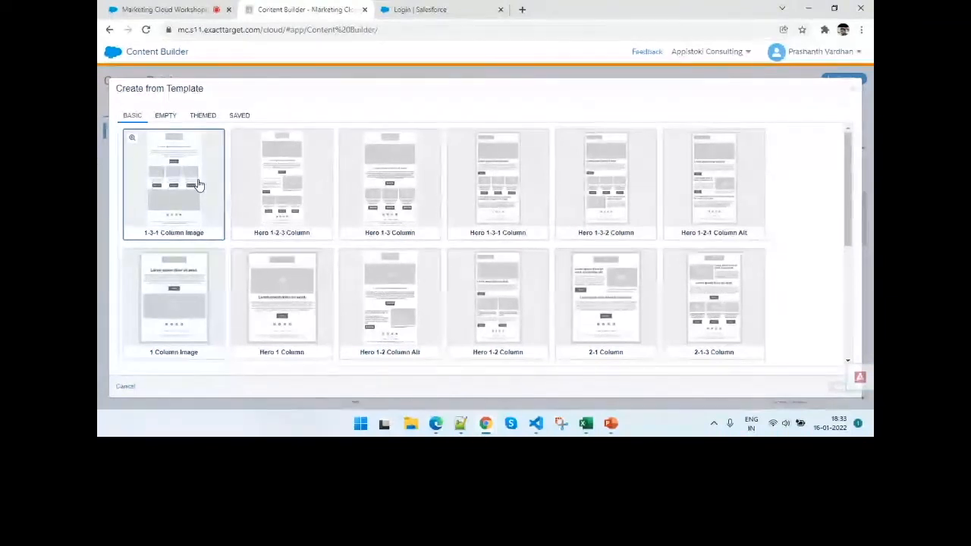
- Review the Empty, Themed and Saved template collections available for the new email template
click(161, 114)
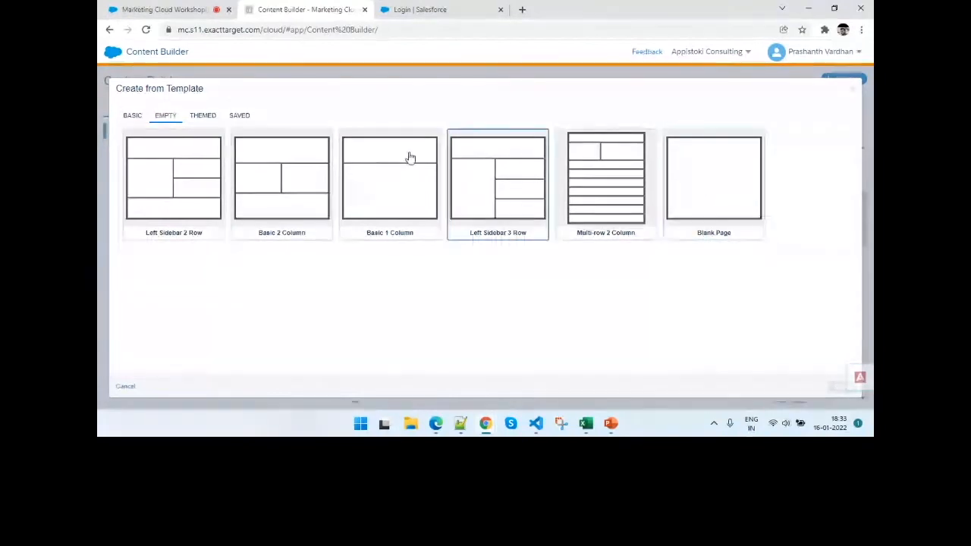
click(216, 118)
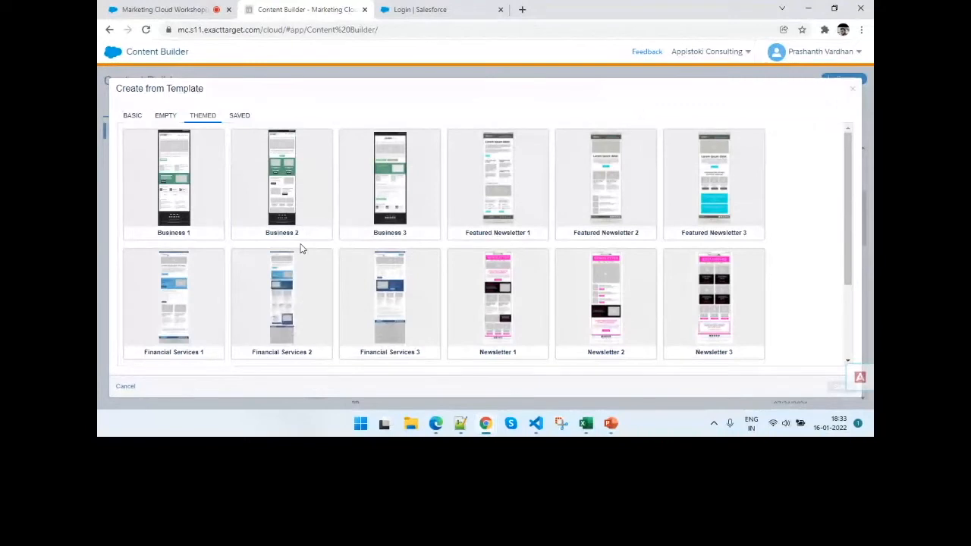
scroll(416, 336, down, 2)
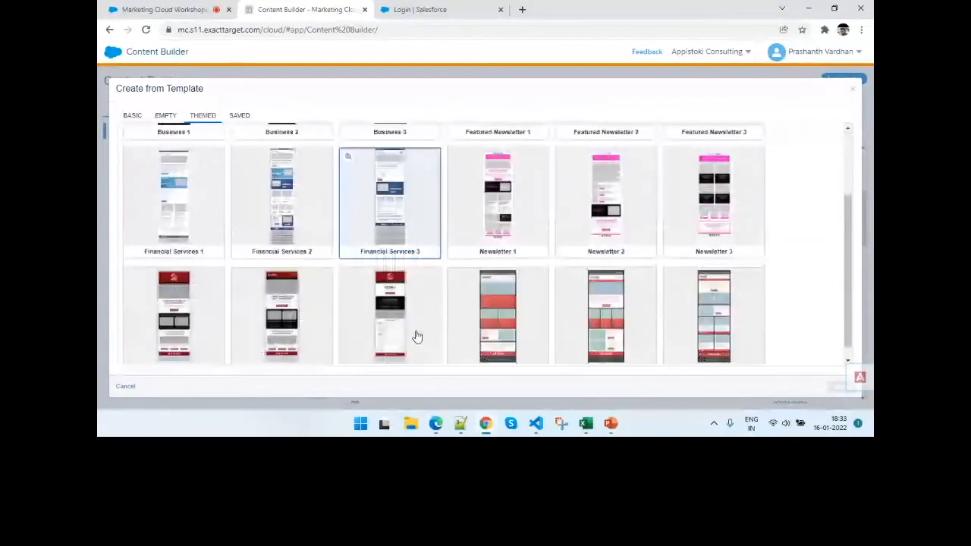
click(240, 116)
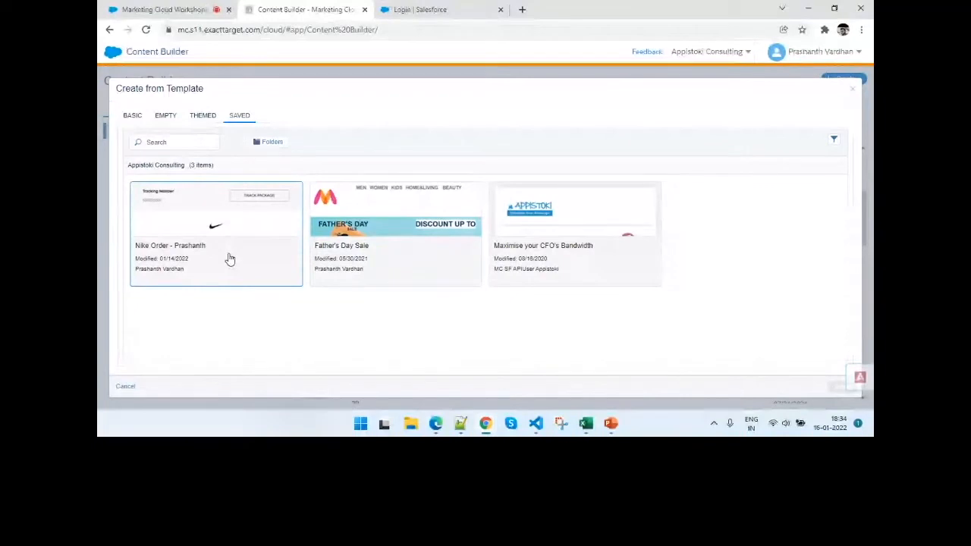
- Create the template from the empty Basic 2 Column layout and dismiss the Template Builder welcome message
click(166, 115)
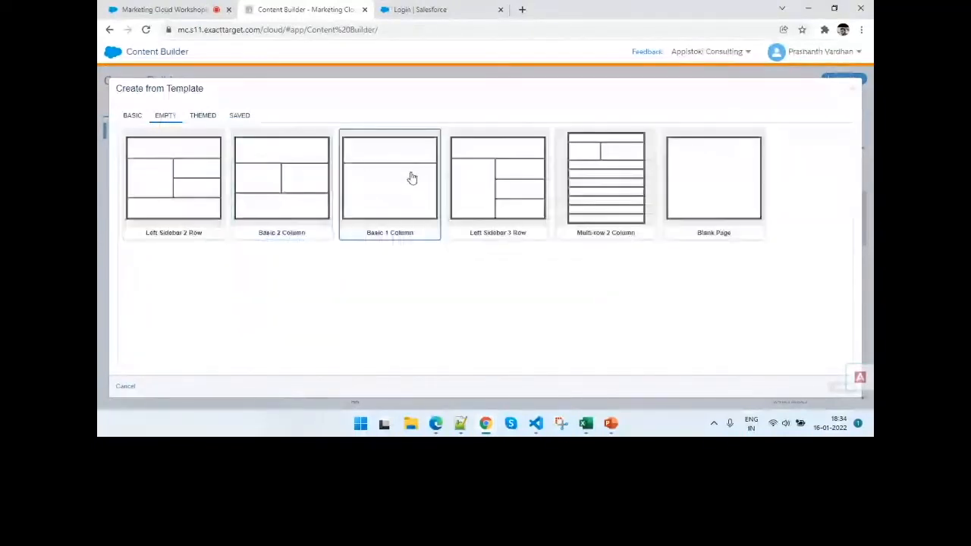
click(282, 195)
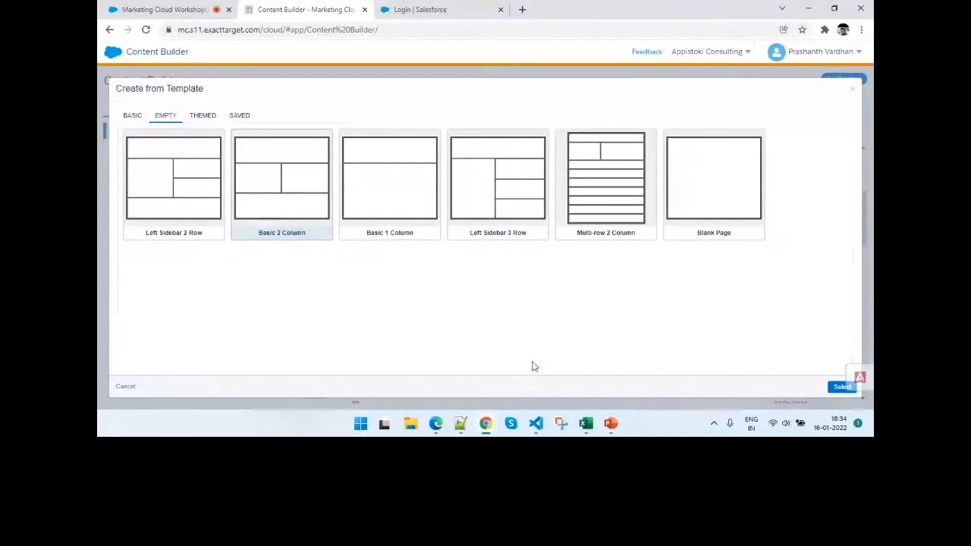
click(831, 387)
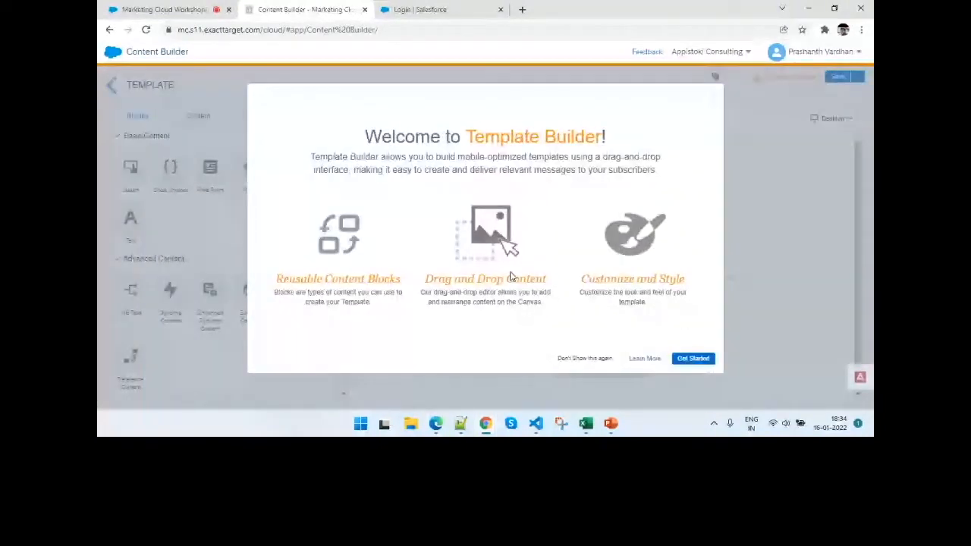
click(552, 360)
click(684, 361)
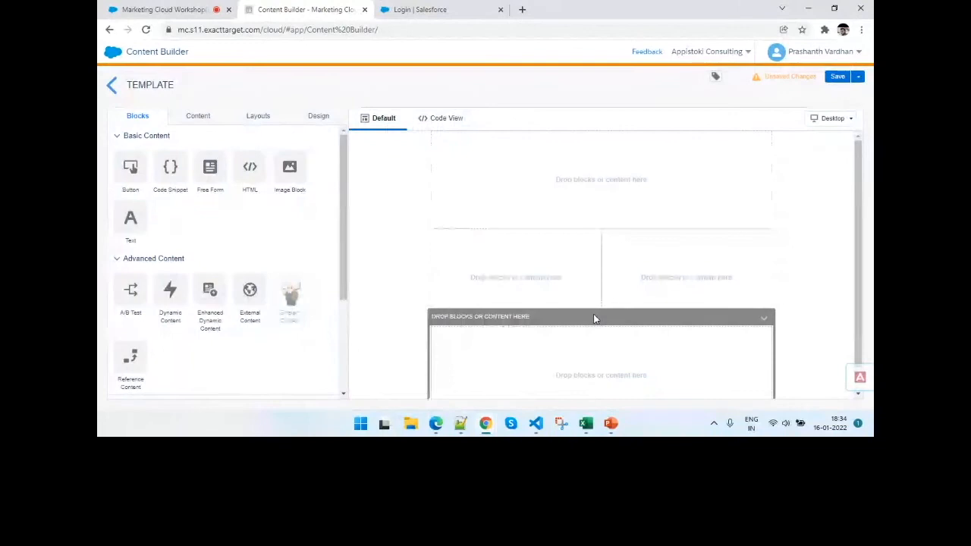
- Look over the empty template canvas and the available basic, advanced, interactive and social media blocks
scroll(594, 320, down, 1)
scroll(594, 320, up, 1)
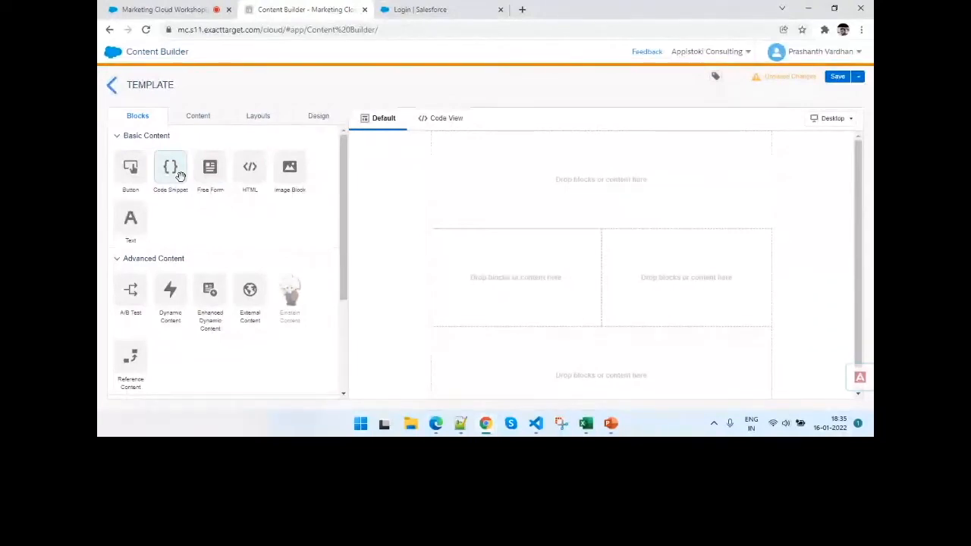
scroll(249, 285, down, 2)
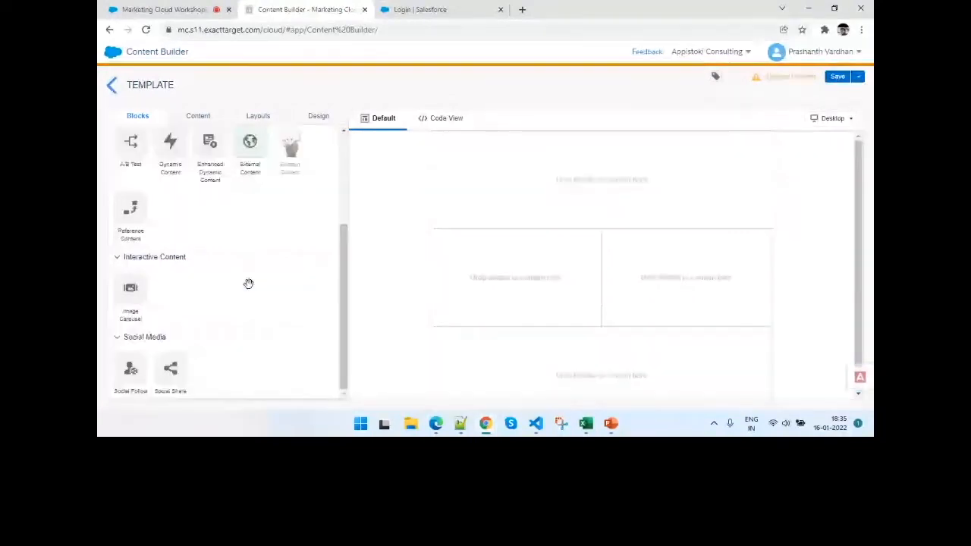
scroll(248, 284, up, 2)
- Examine the stored content usable in the template, checking two local subfolders and the full Appistoki Consulting item list
click(195, 115)
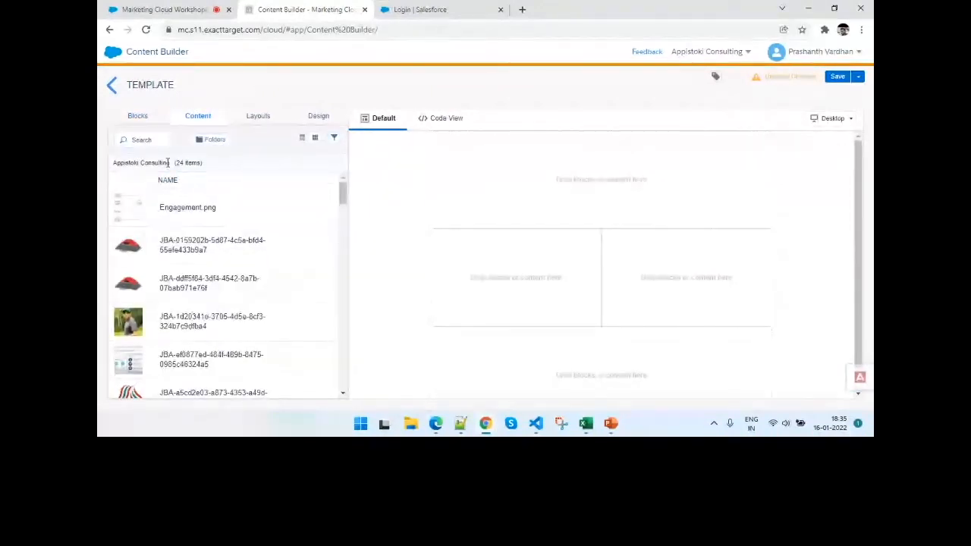
click(215, 140)
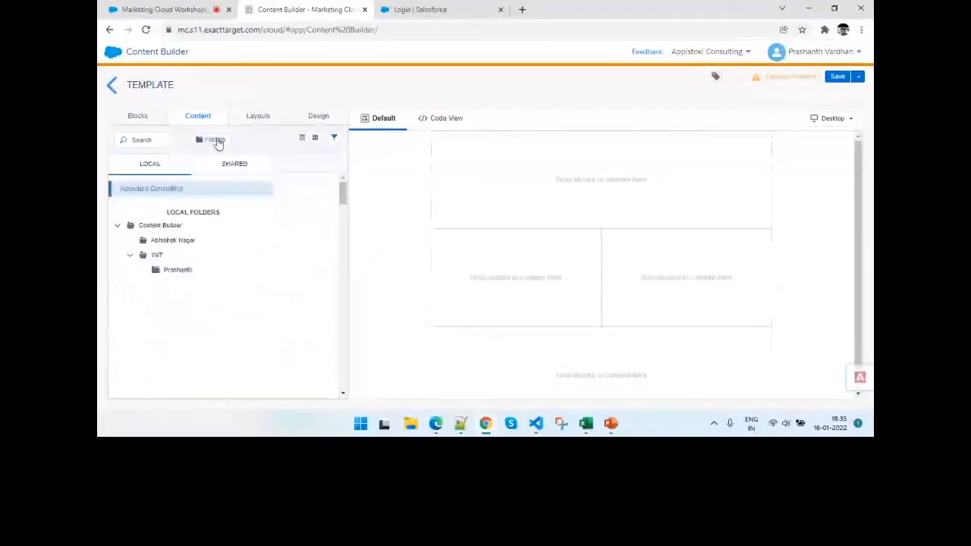
click(181, 241)
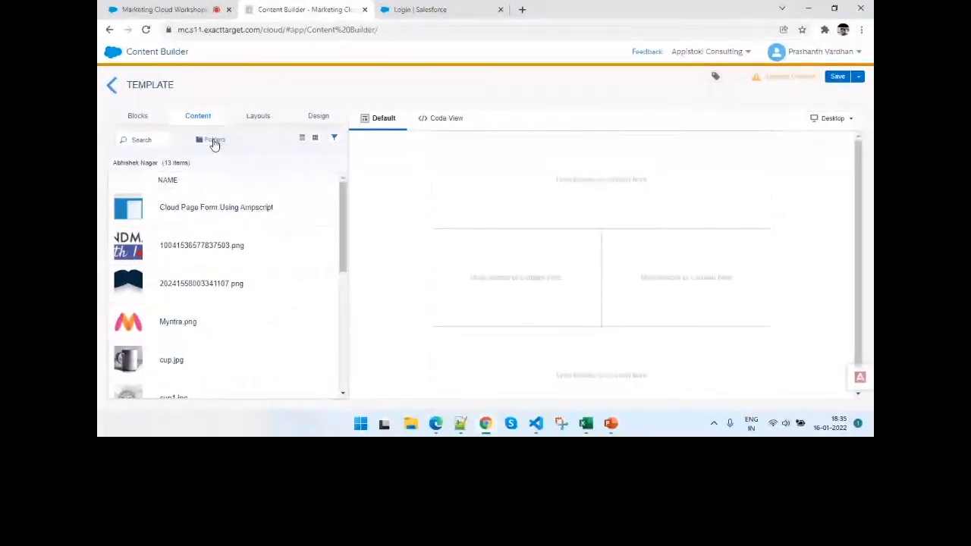
click(214, 141)
click(186, 272)
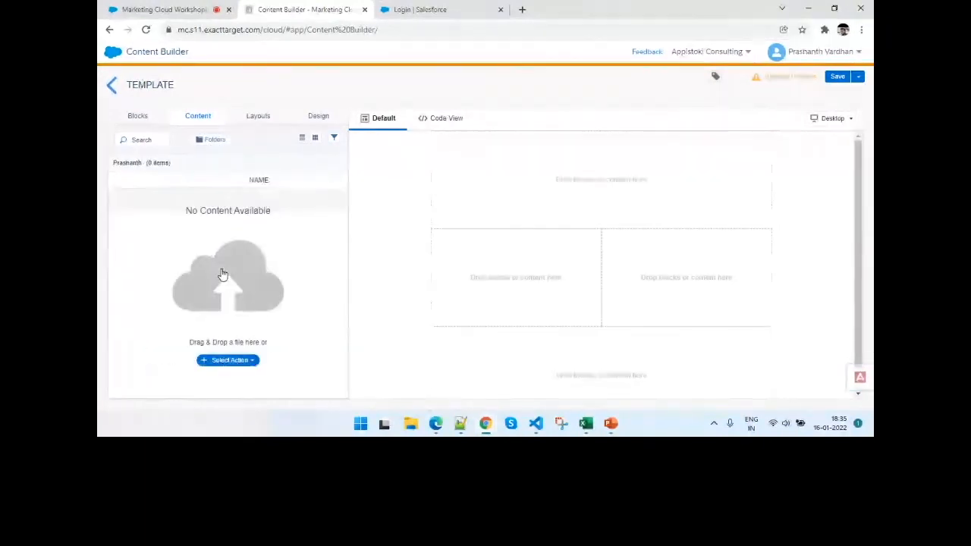
click(216, 141)
click(173, 193)
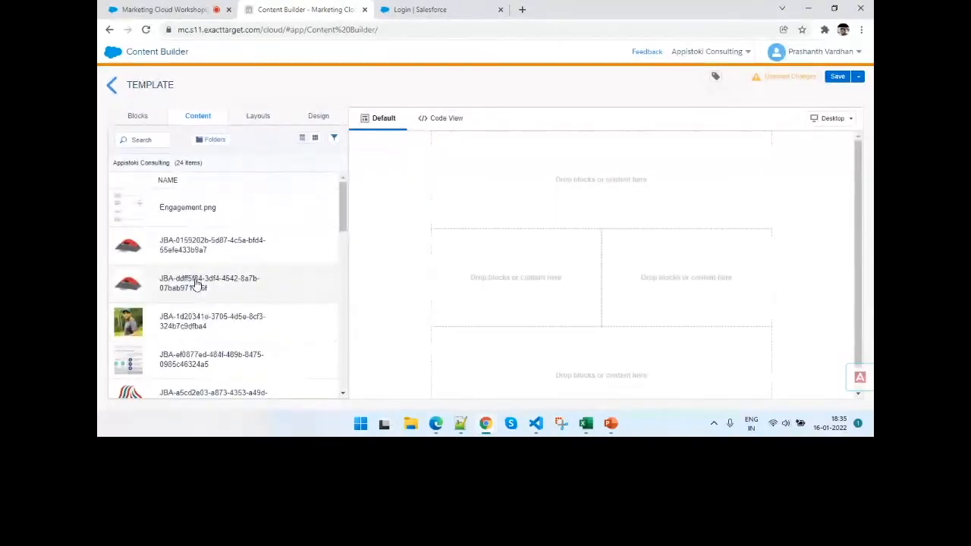
scroll(196, 283, down, 10)
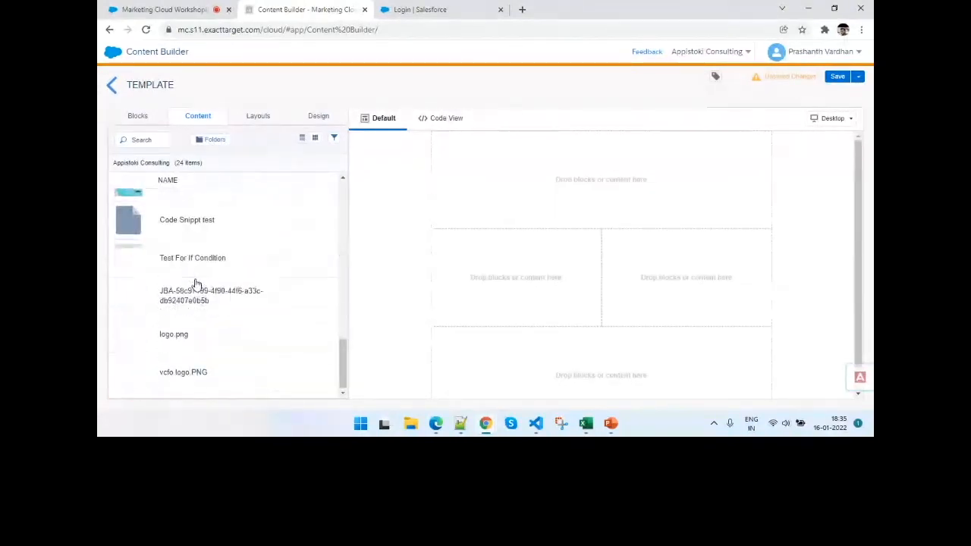
scroll(195, 284, up, 10)
- Insert an empty Two Column layout in the template's top area and add a Button block to its left column
click(253, 122)
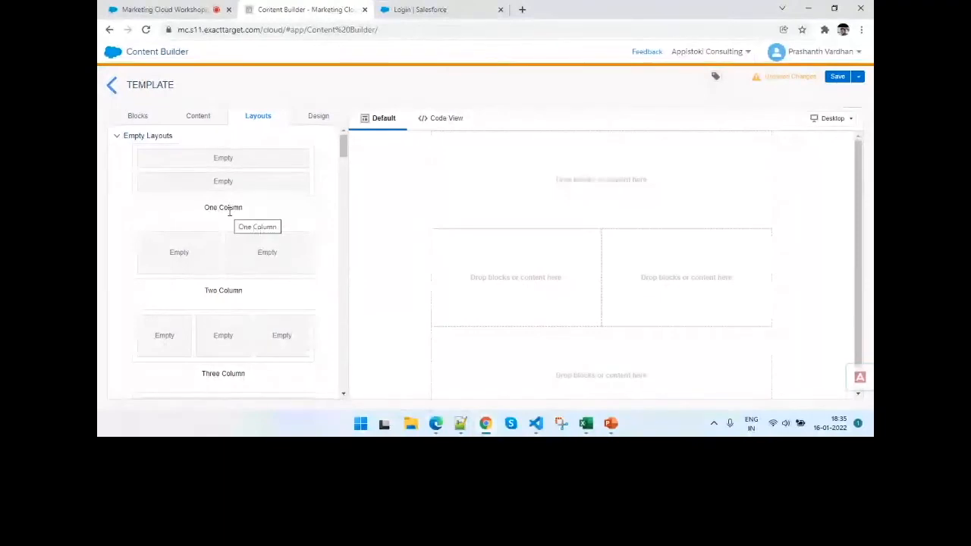
drag(215, 260, 546, 207)
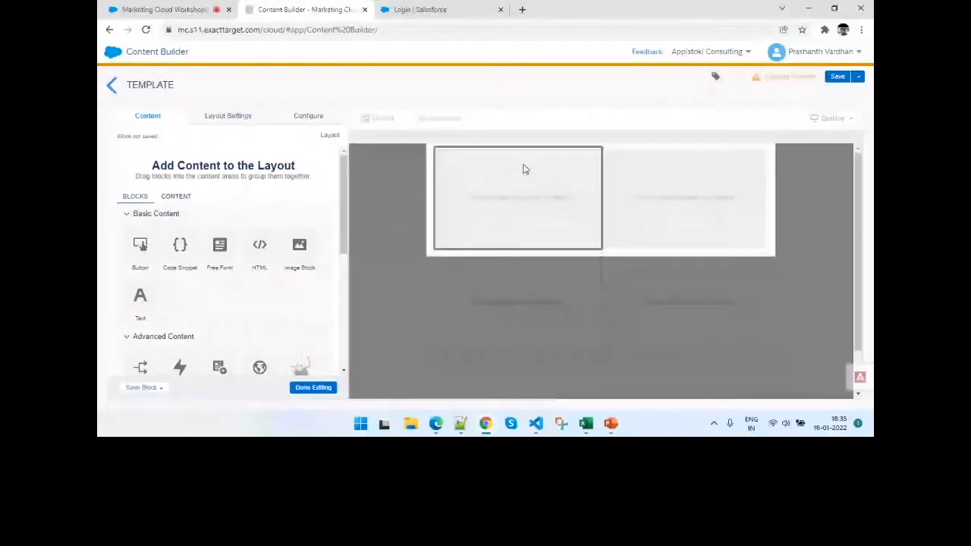
drag(141, 245, 538, 188)
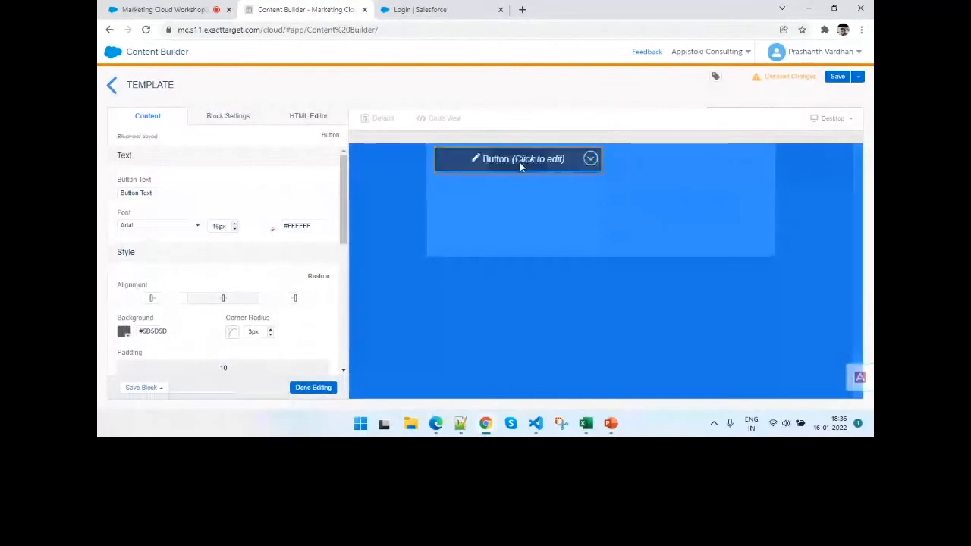
click(380, 199)
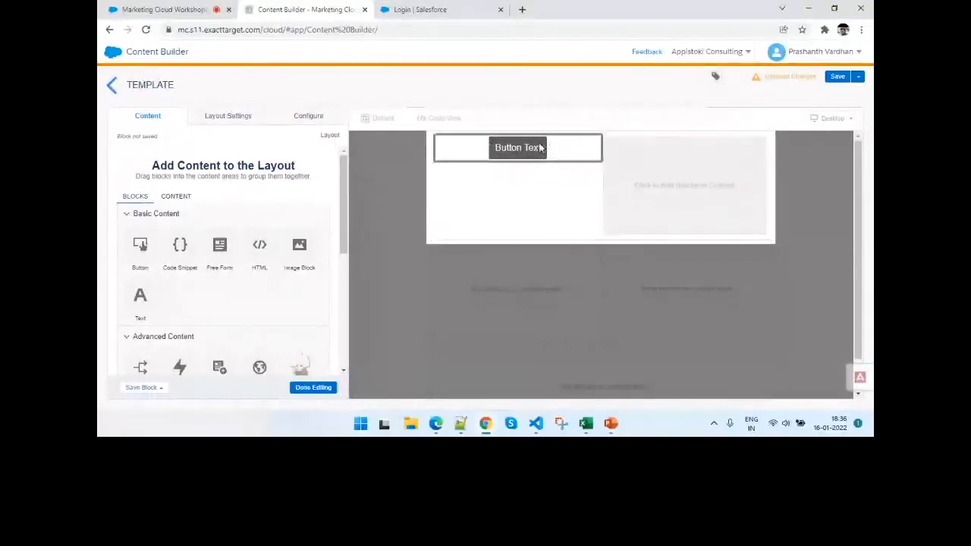
triple_click(559, 150)
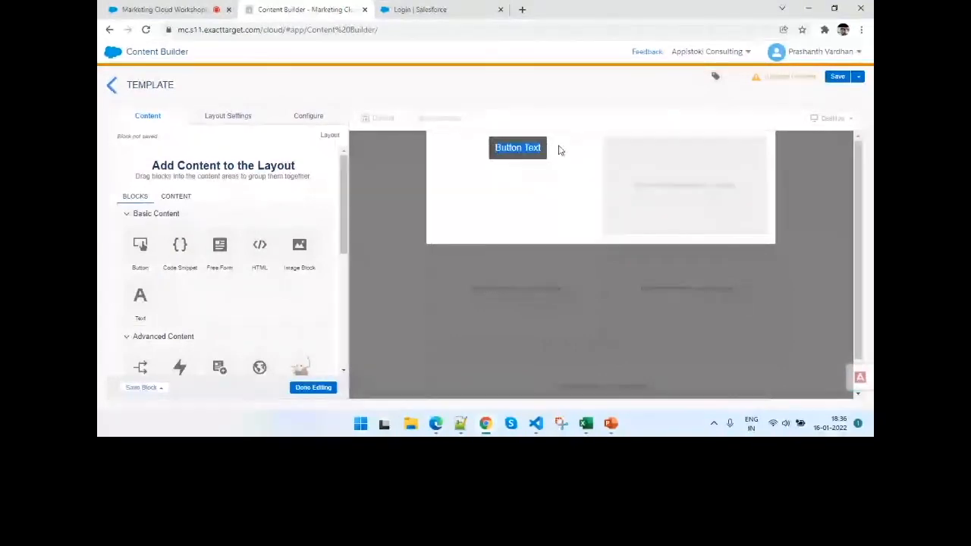
click(417, 187)
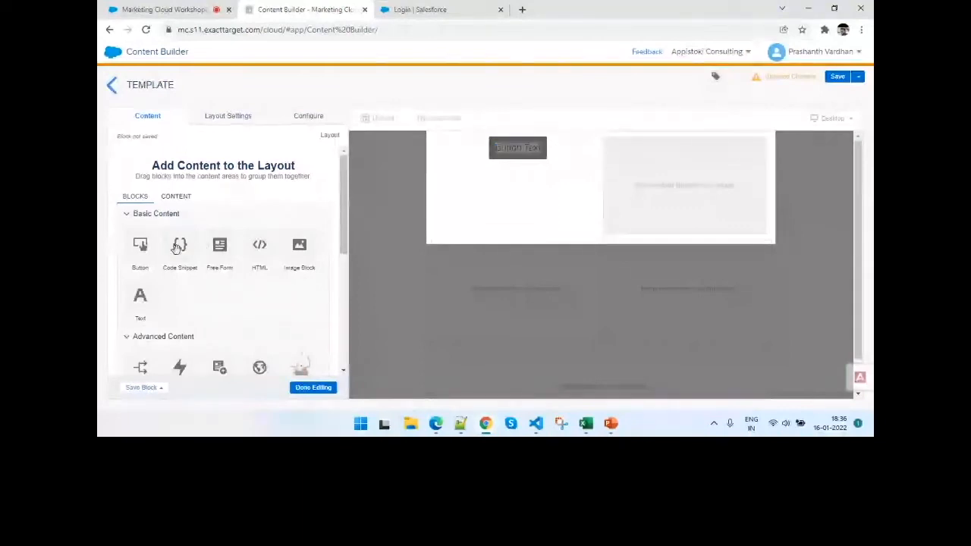
- Add a second Button block to the right column of the Two Column layout
drag(137, 260, 538, 187)
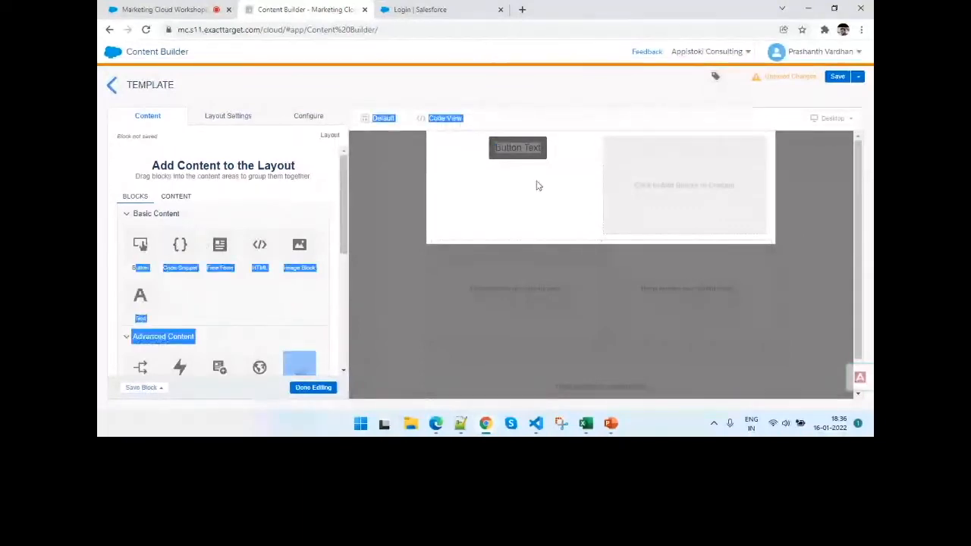
click(280, 208)
drag(145, 247, 551, 202)
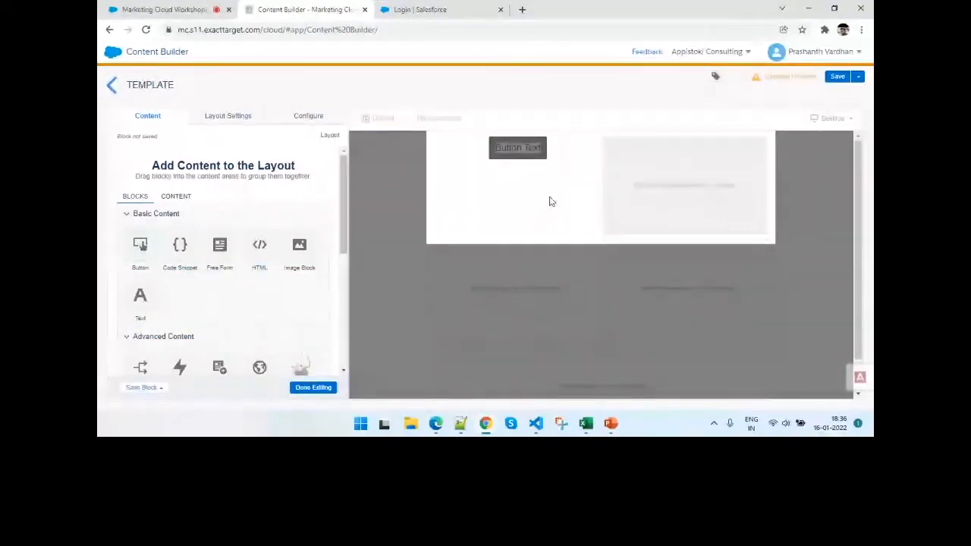
drag(141, 244, 730, 173)
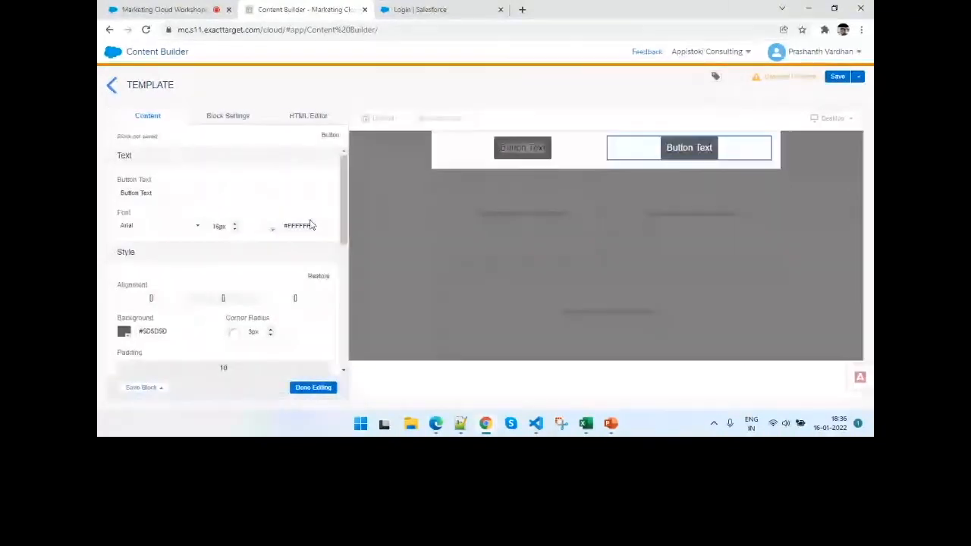
- Replace the right column button's text with "Sign up for Trailhead"
drag(174, 194, 99, 197)
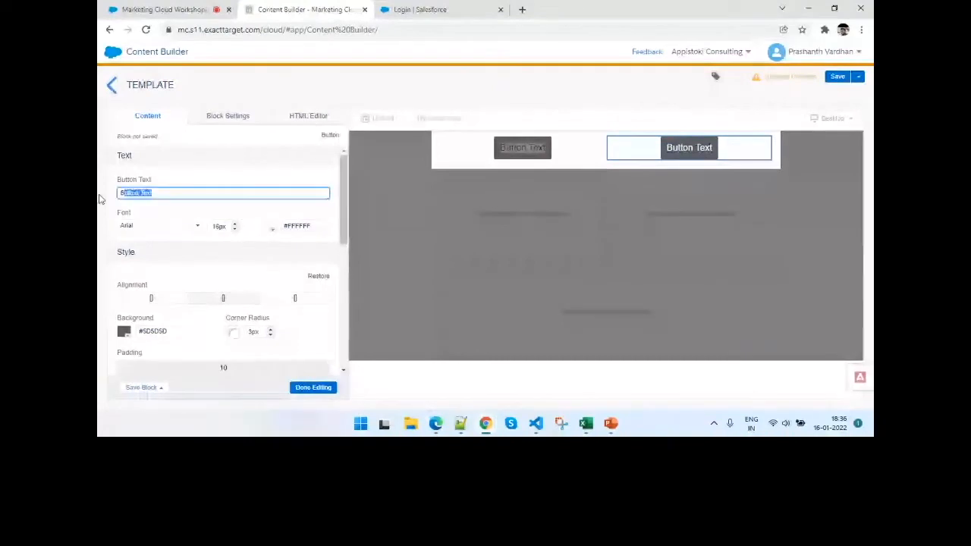
key(BackSpace)
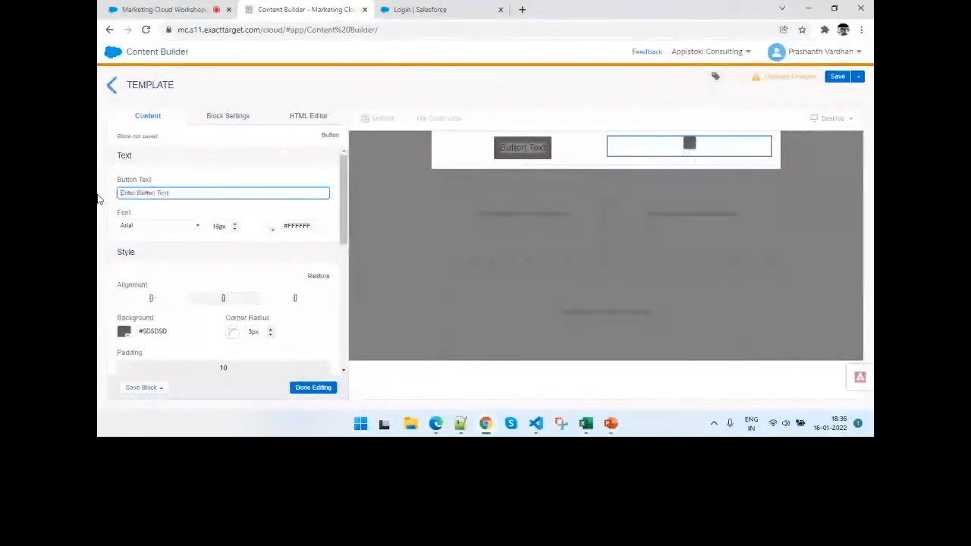
text(Sign up fo)
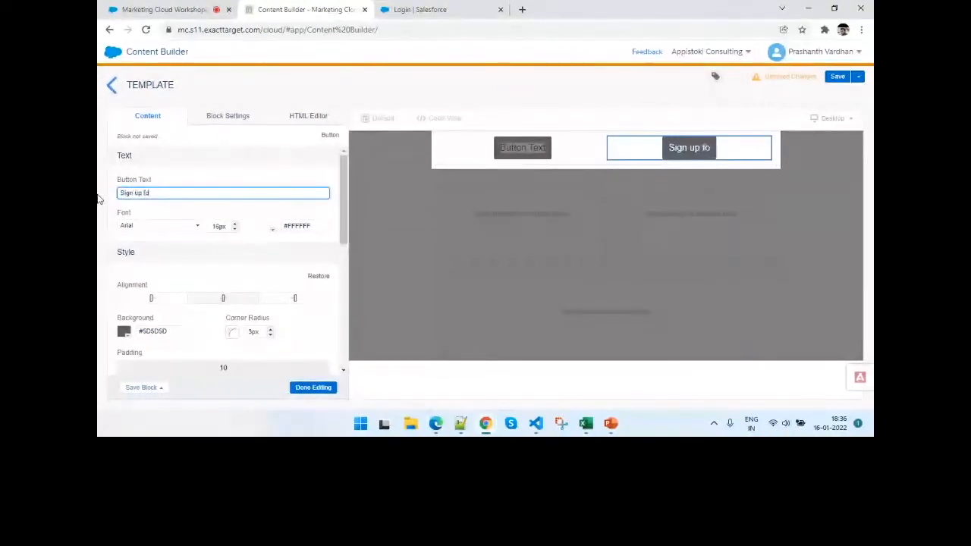
text(r Trailhead)
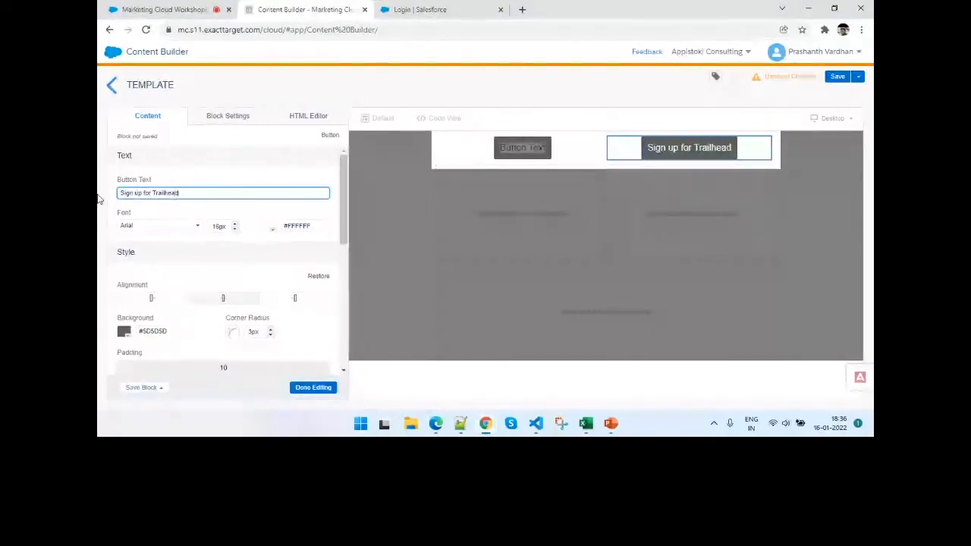
- Set the "Sign up for Trailhead" button's font to Courier New and its text color to blue #1F1FDF
click(150, 225)
click(144, 276)
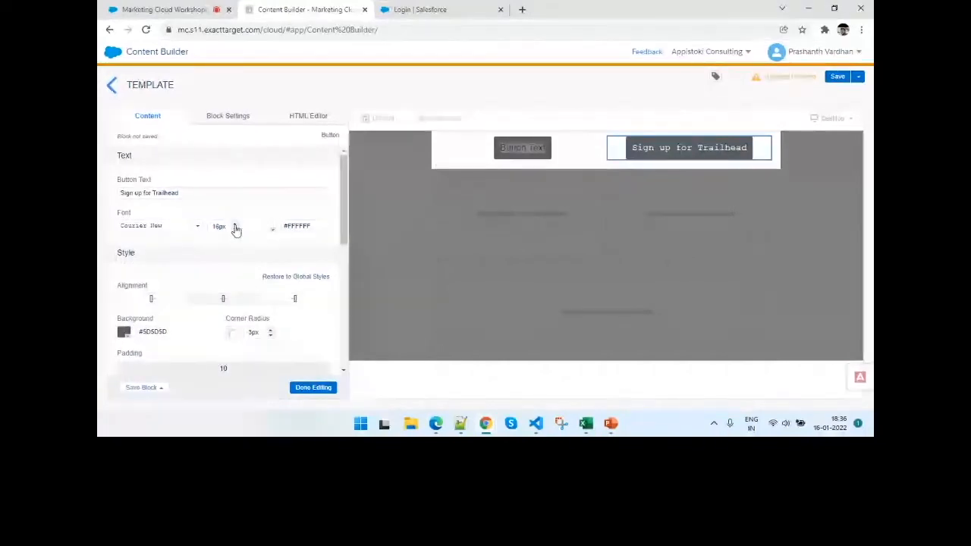
click(273, 231)
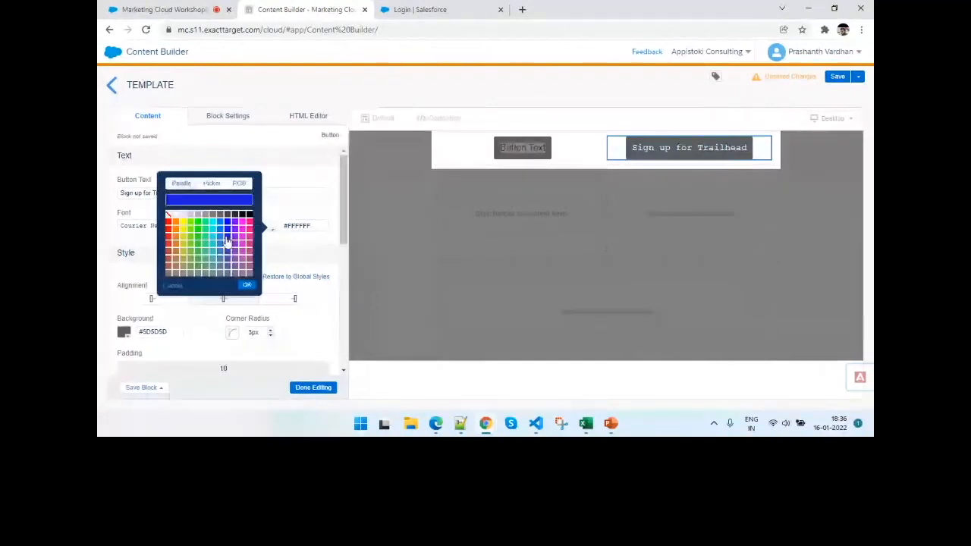
click(249, 286)
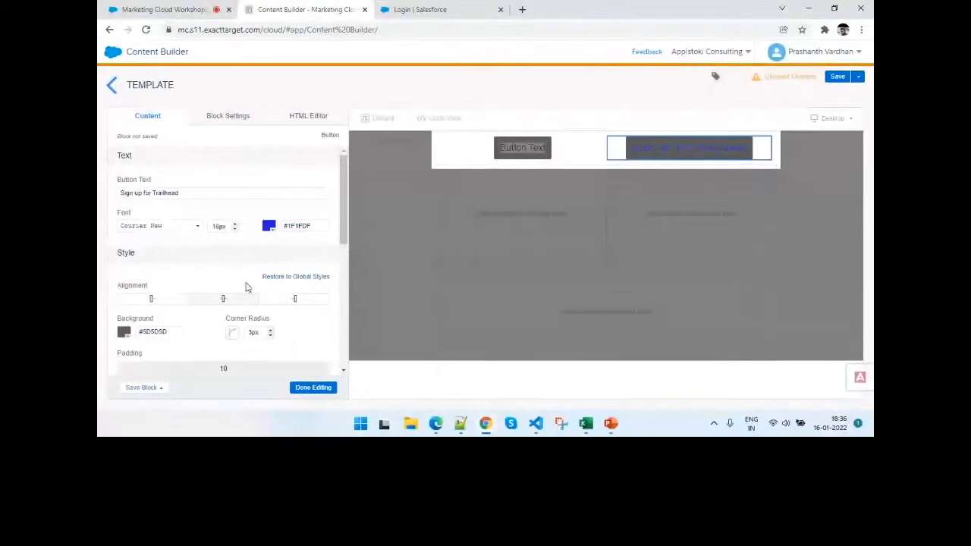
- Set the "Sign up for Trailhead" button's background color to white #FFFFFF
click(123, 334)
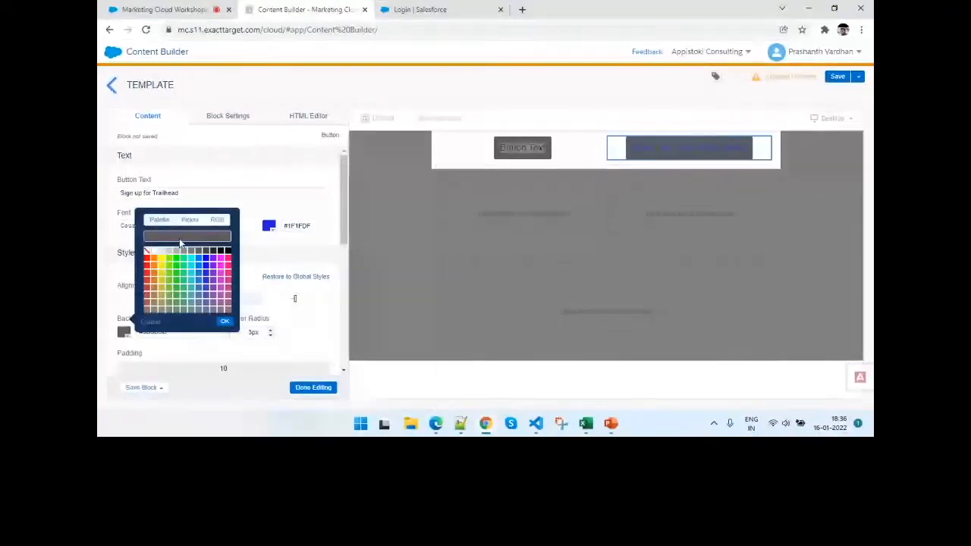
click(151, 252)
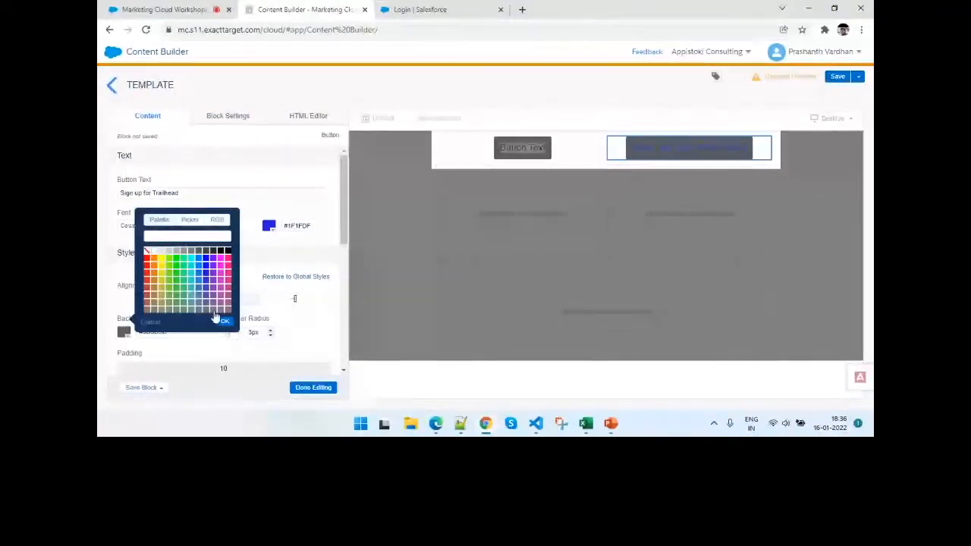
click(224, 320)
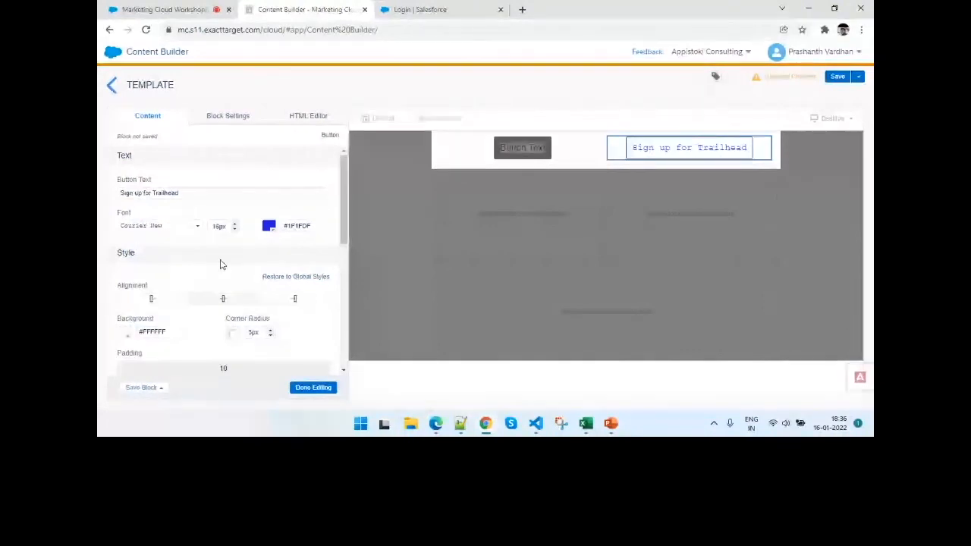
- Try the left and right alignments on the "Sign up for Trailhead" button, and return it to centered
scroll(243, 306, down, 1)
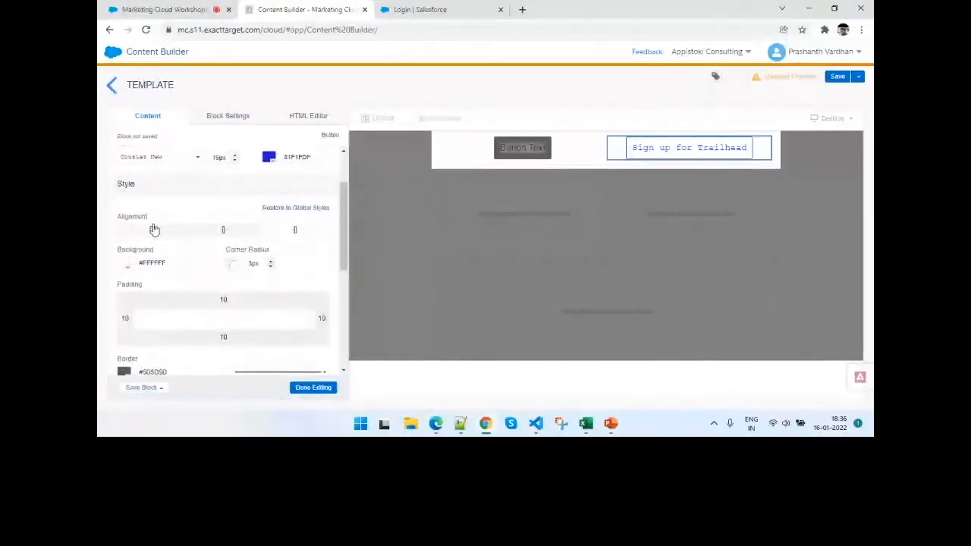
click(174, 235)
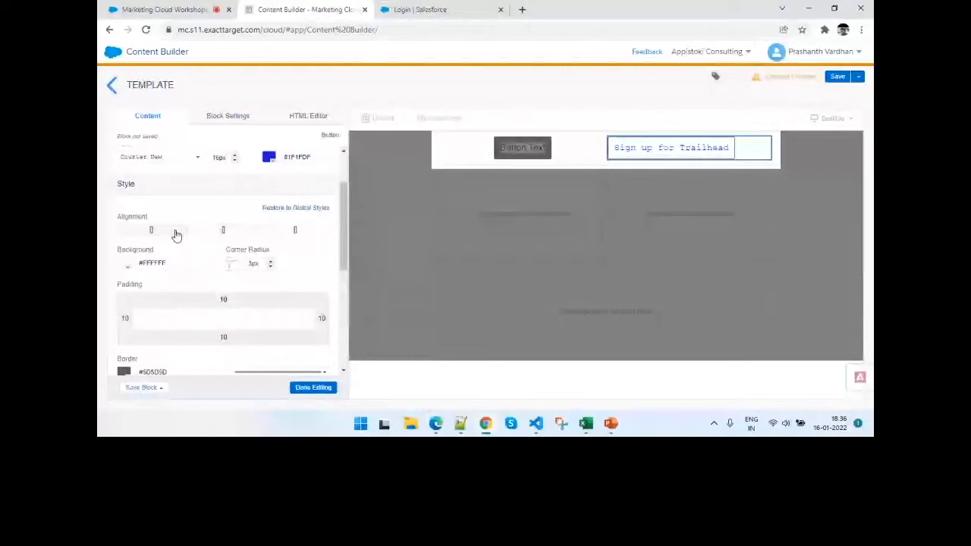
click(219, 232)
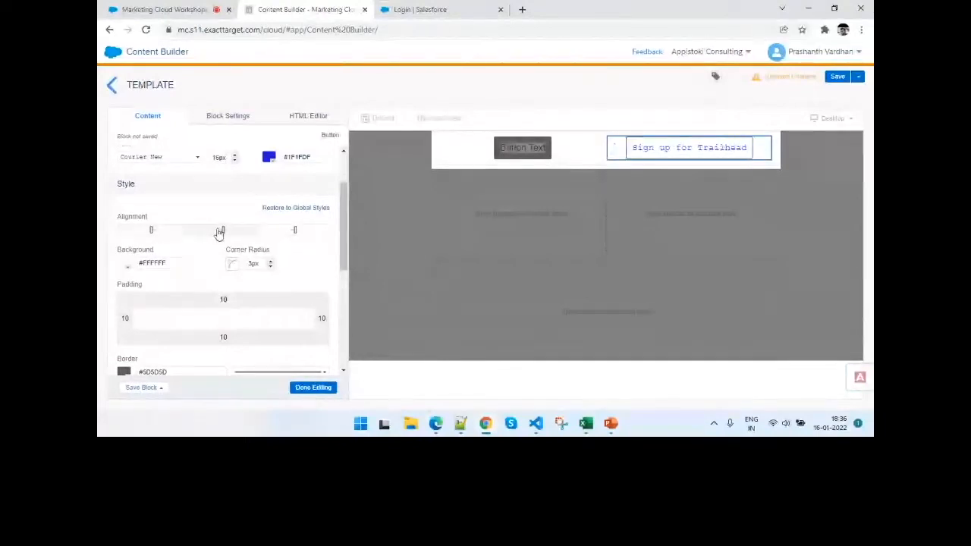
click(296, 235)
click(234, 233)
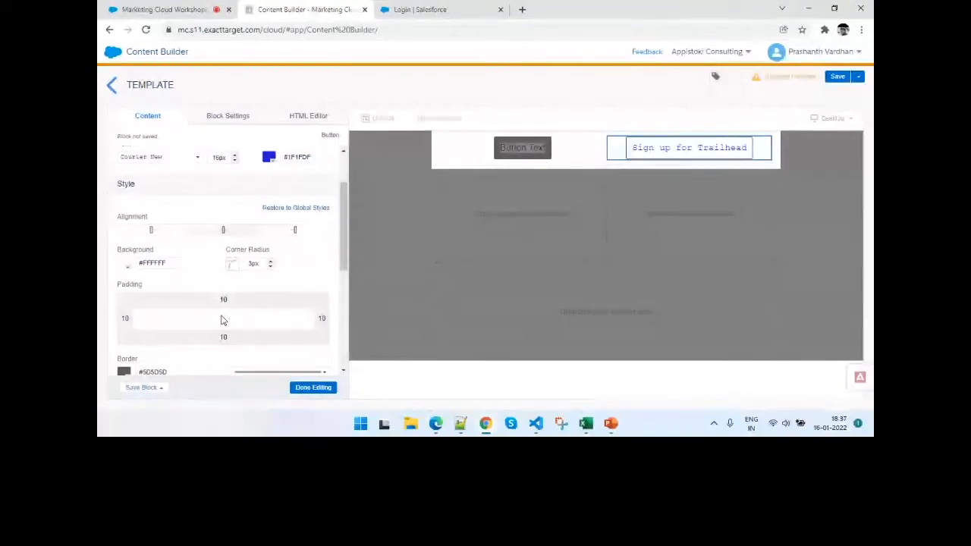
- Set the "Sign up for Trailhead" button's padding to 9 px on all sides
scroll(270, 230, down, 2)
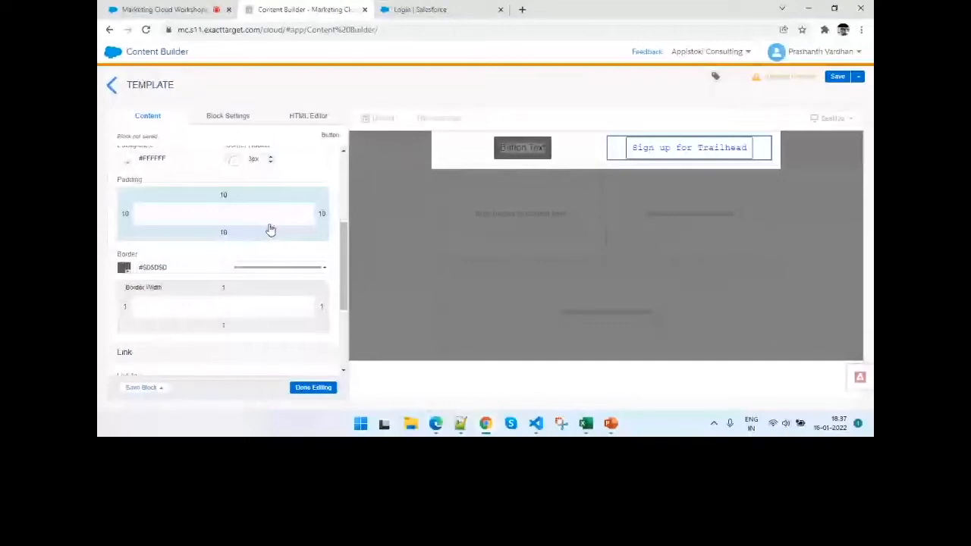
click(270, 229)
click(234, 201)
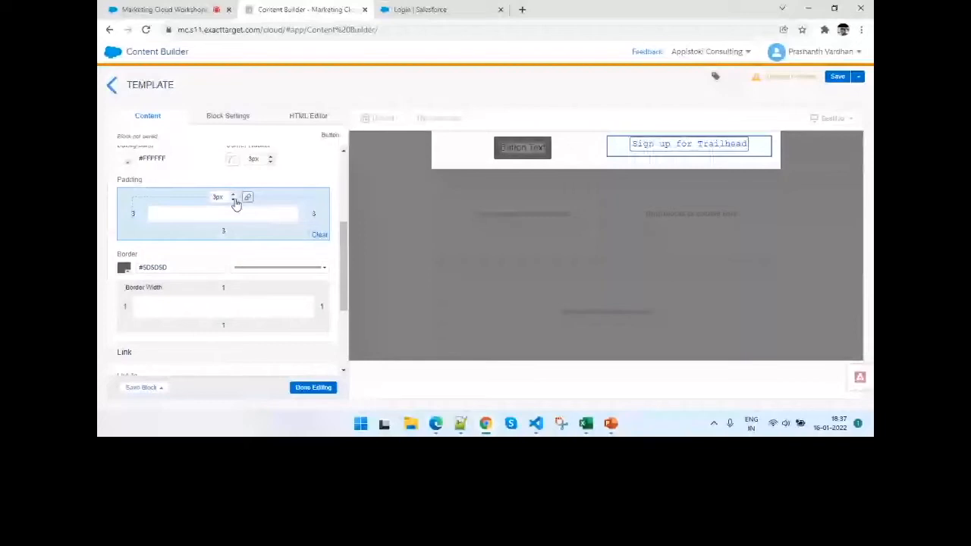
click(235, 197)
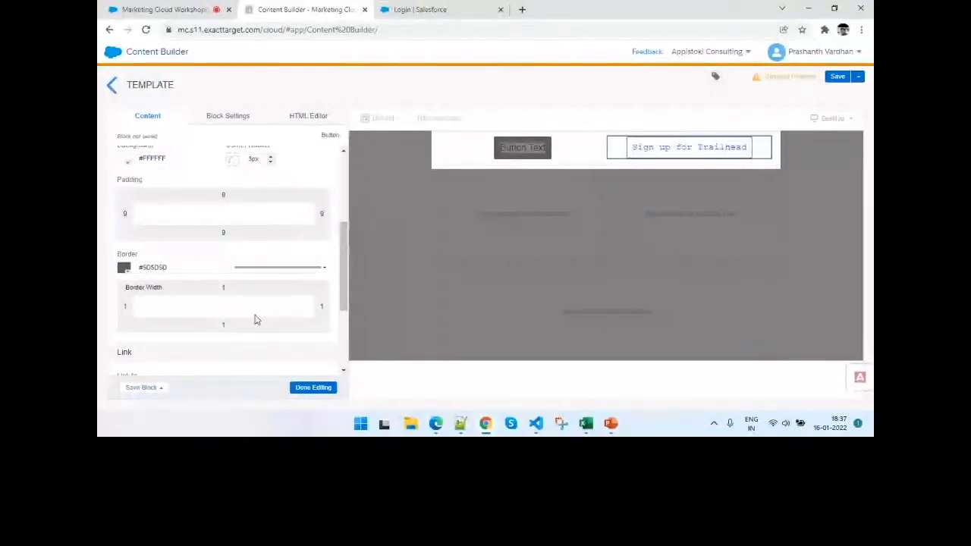
scroll(256, 319, down, 2)
click(158, 279)
text(https)
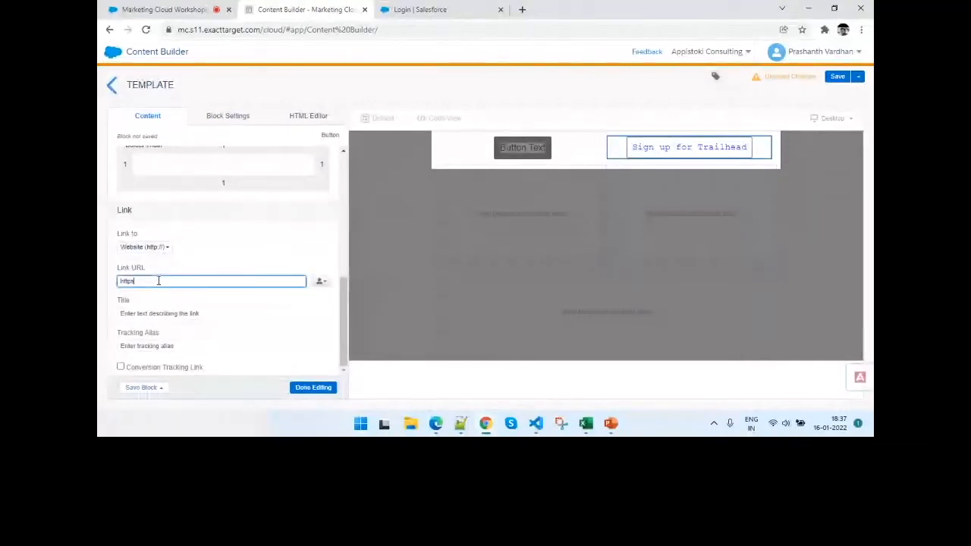
text(://)
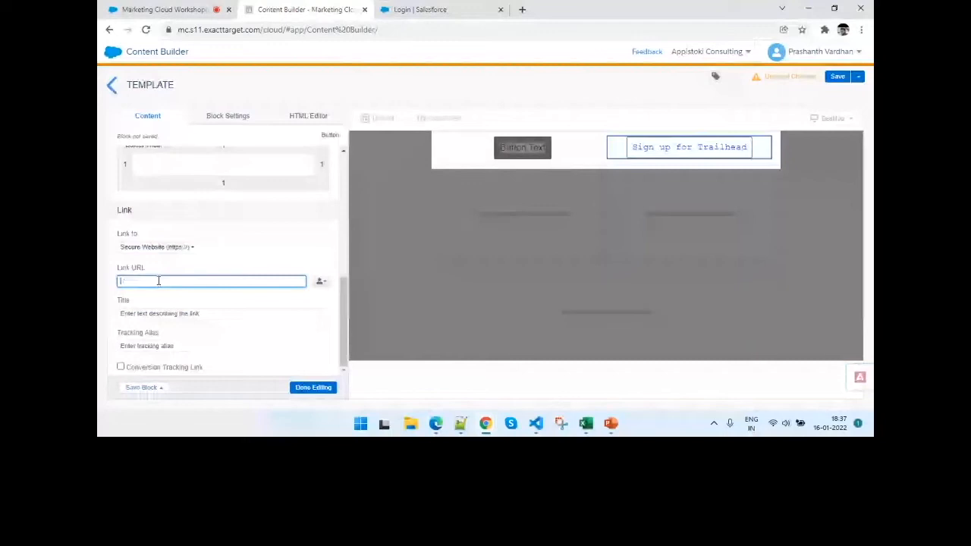
text(www.trailhead.com)
click(263, 303)
click(221, 313)
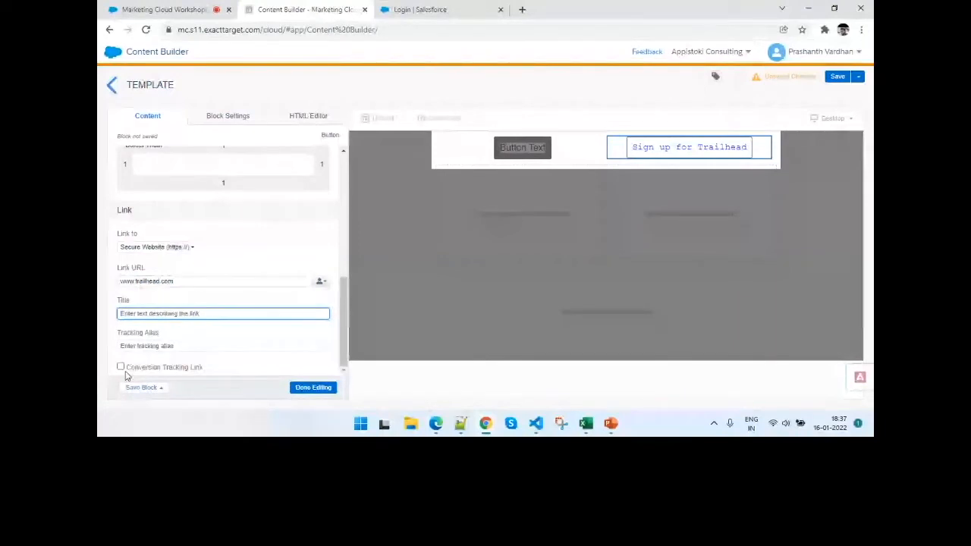
click(309, 387)
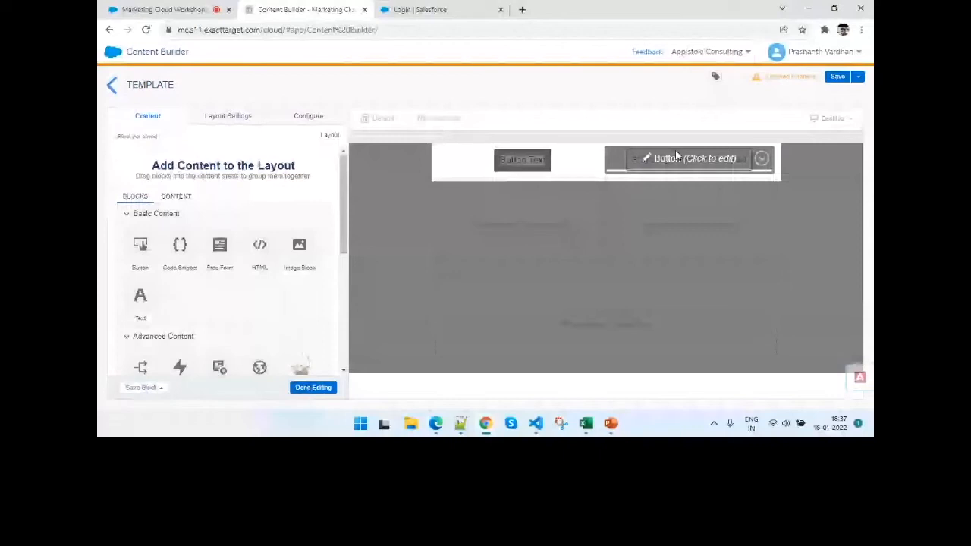
click(313, 388)
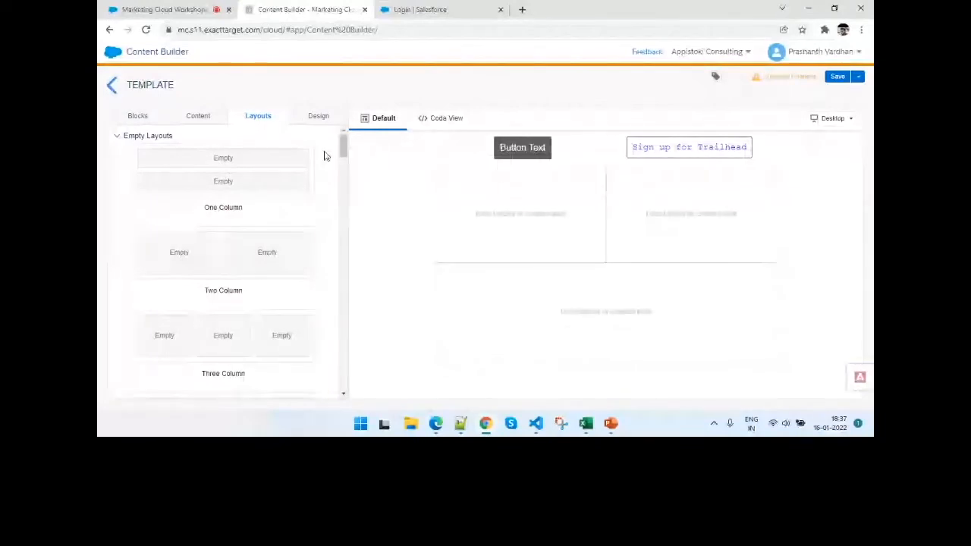
- Add an Image Block to the empty left column below the buttons and insert the existing image Engagement.png, keeping its default image settings
click(137, 115)
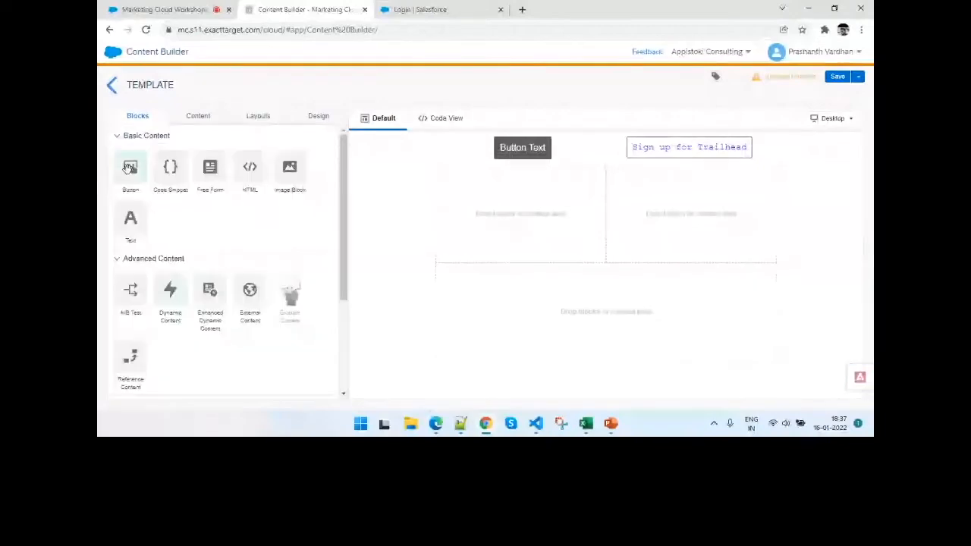
drag(130, 166, 483, 210)
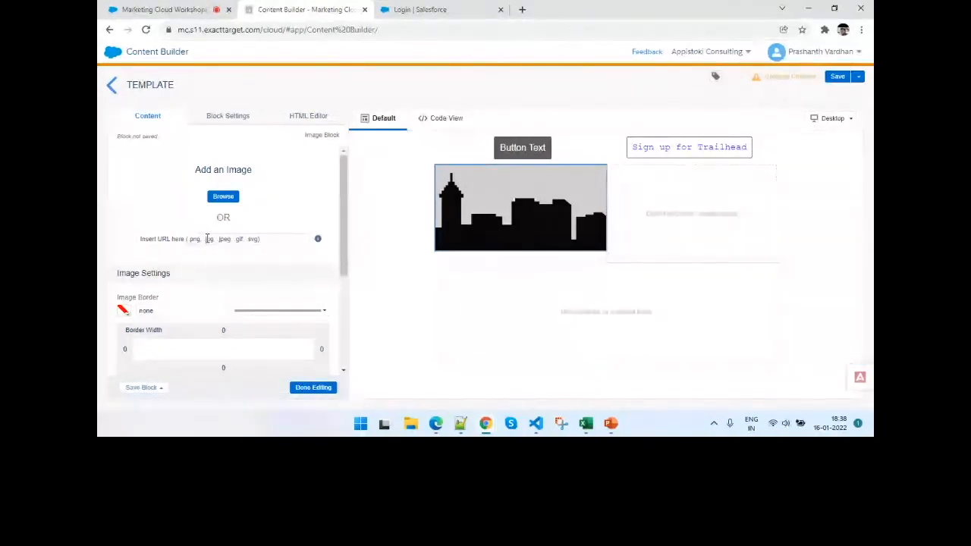
click(207, 239)
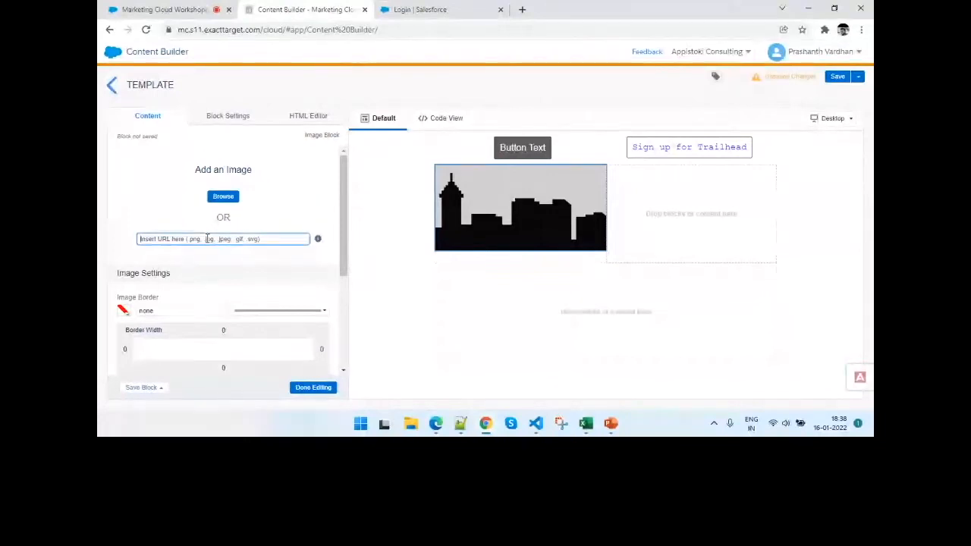
click(224, 198)
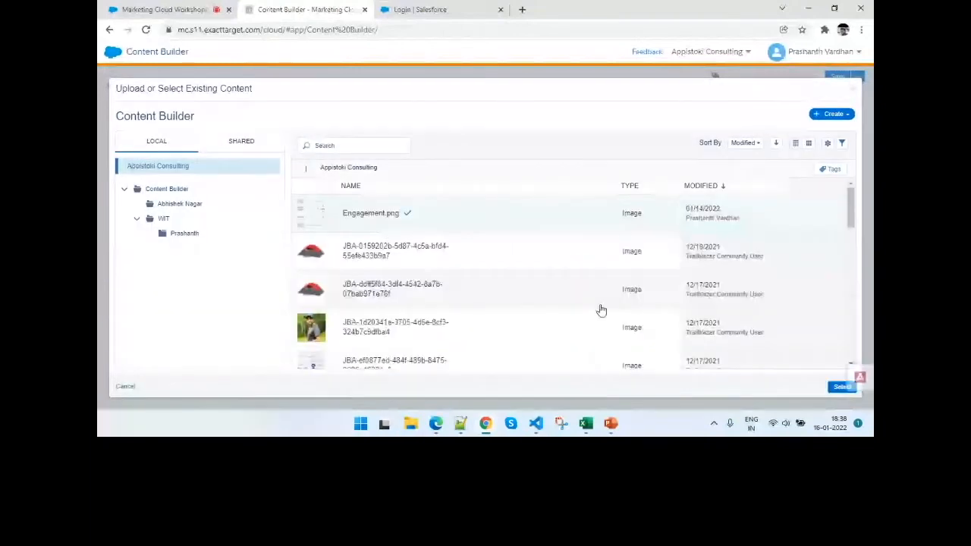
click(838, 388)
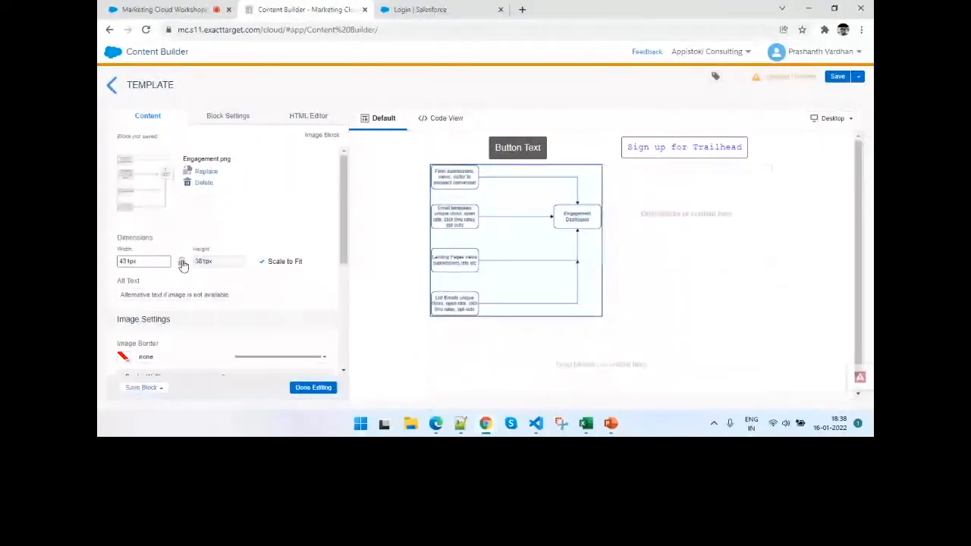
scroll(184, 264, down, 3)
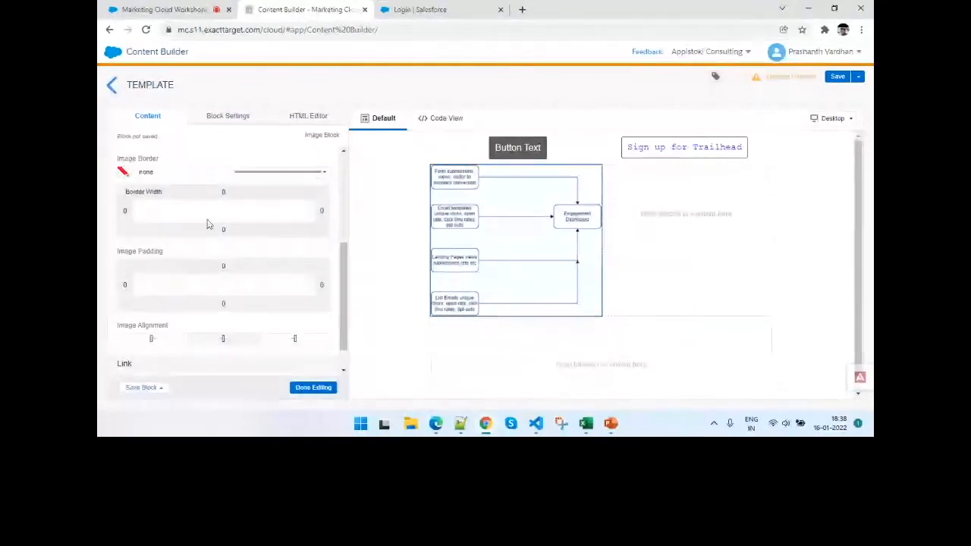
scroll(207, 224, down, 1)
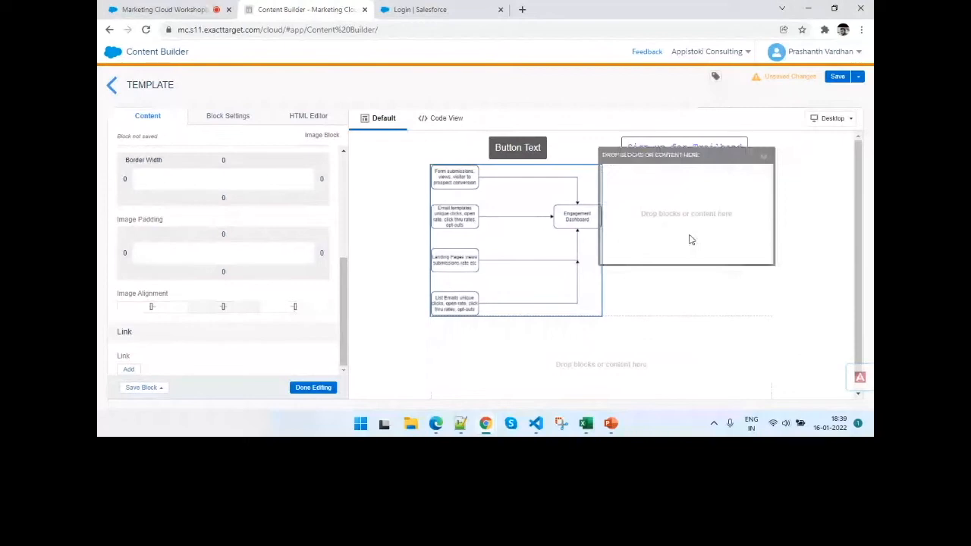
click(690, 239)
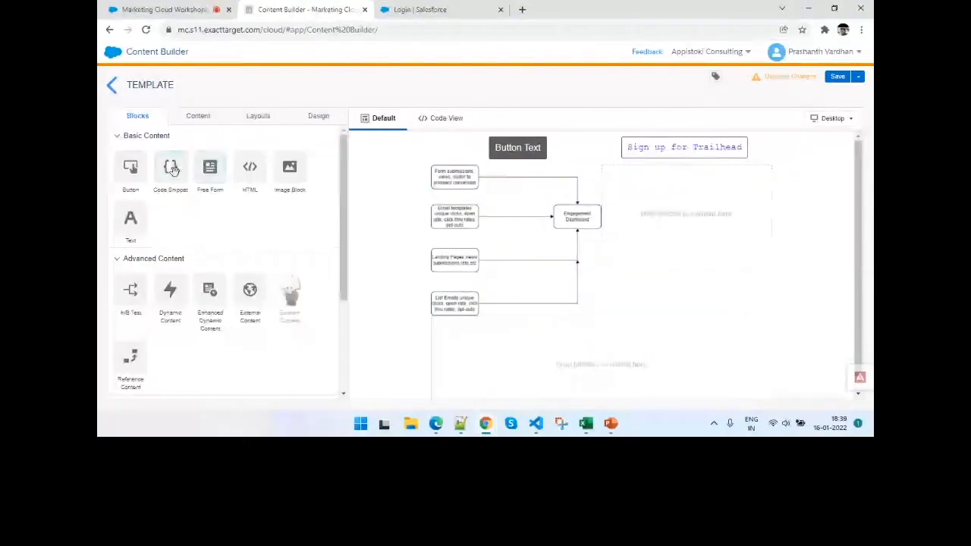
- Add a Code Snippet block to the empty column beside the Engagement.png image and finish editing it without entering code
drag(164, 168, 732, 237)
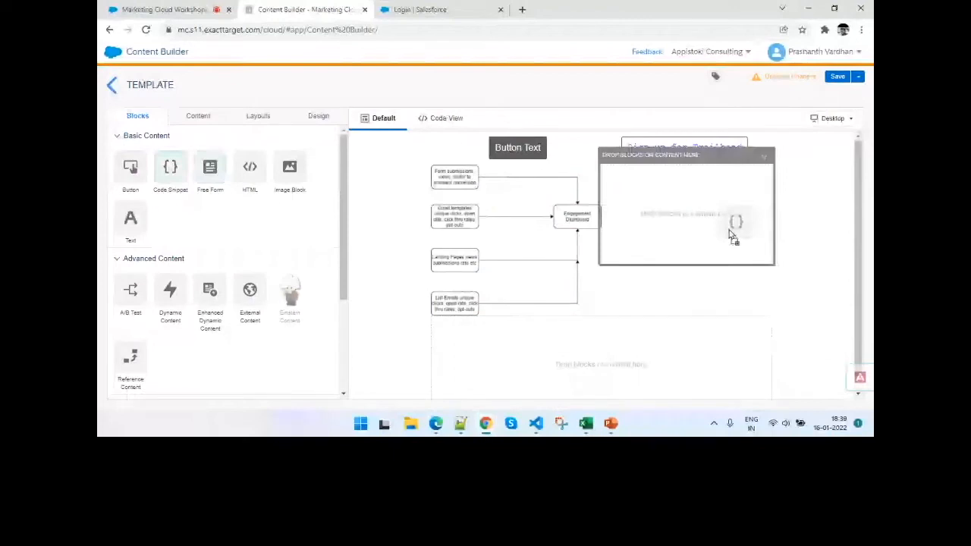
drag(732, 238, 732, 238)
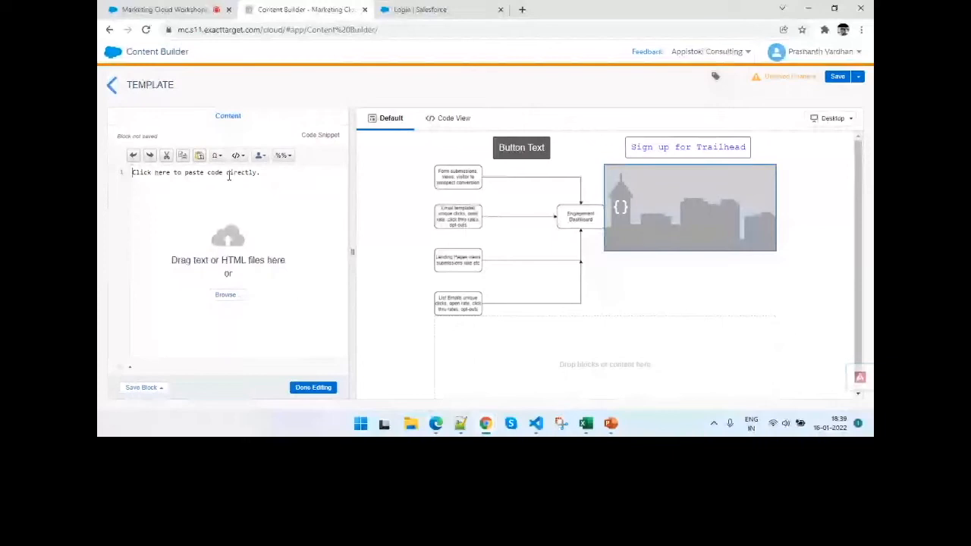
click(313, 388)
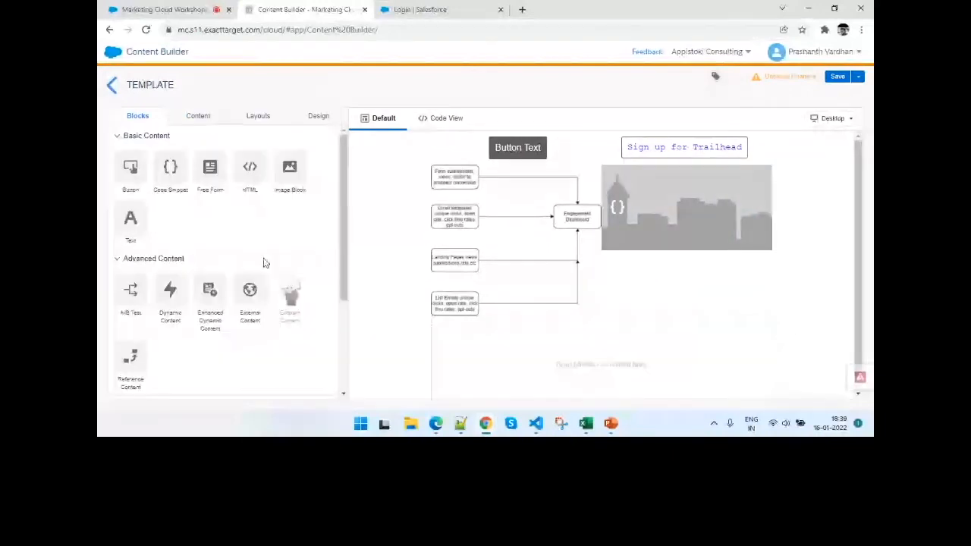
- Add a Social Follow block to the full-width area below the columns, look through its icon styles, and finish editing with the defaults
scroll(264, 263, down, 2)
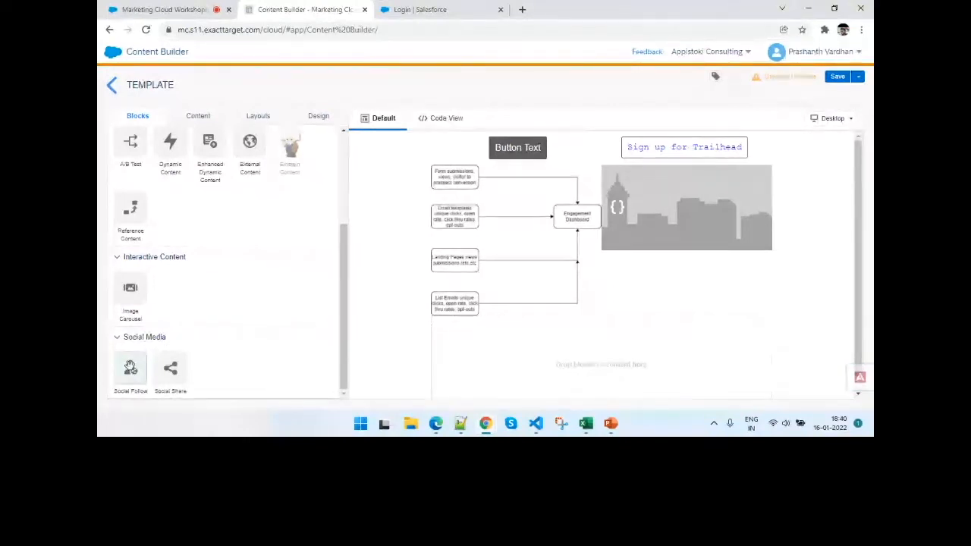
drag(130, 367, 569, 341)
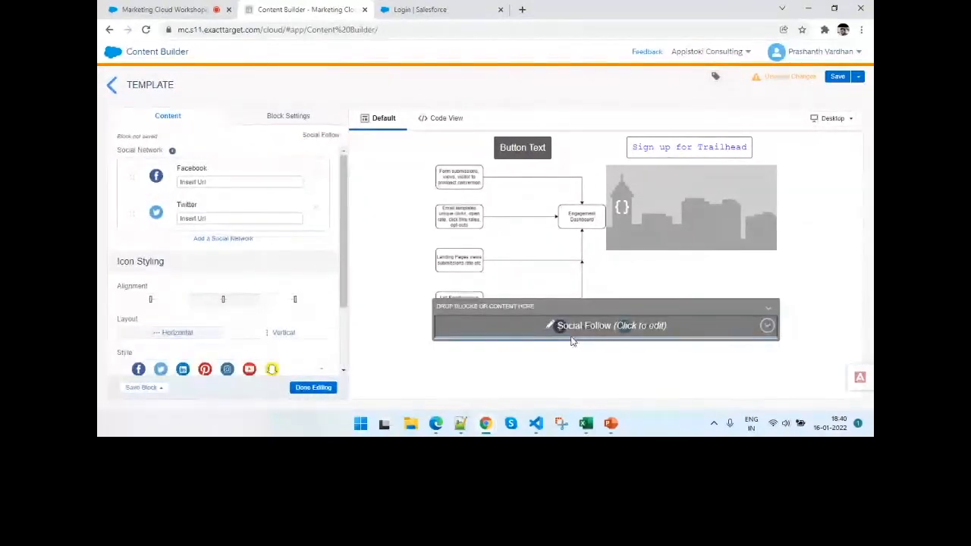
click(271, 369)
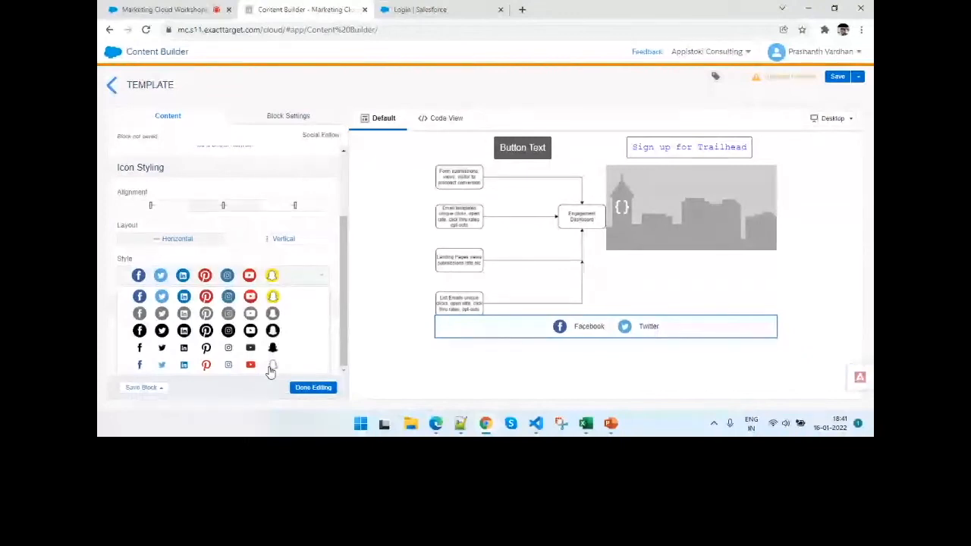
click(311, 387)
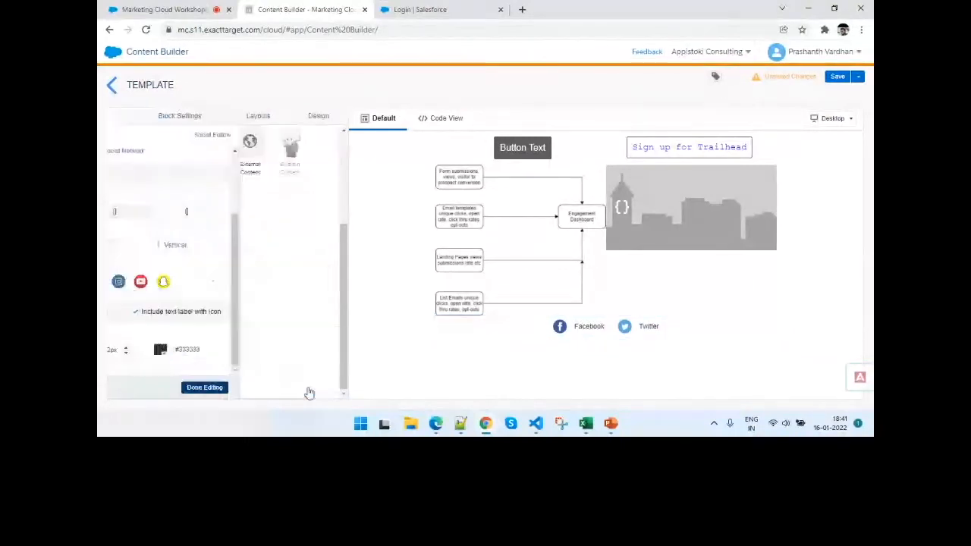
- Add a Social Share block below the Social Follow block and finish editing it with its default networks and styling
drag(171, 367, 622, 337)
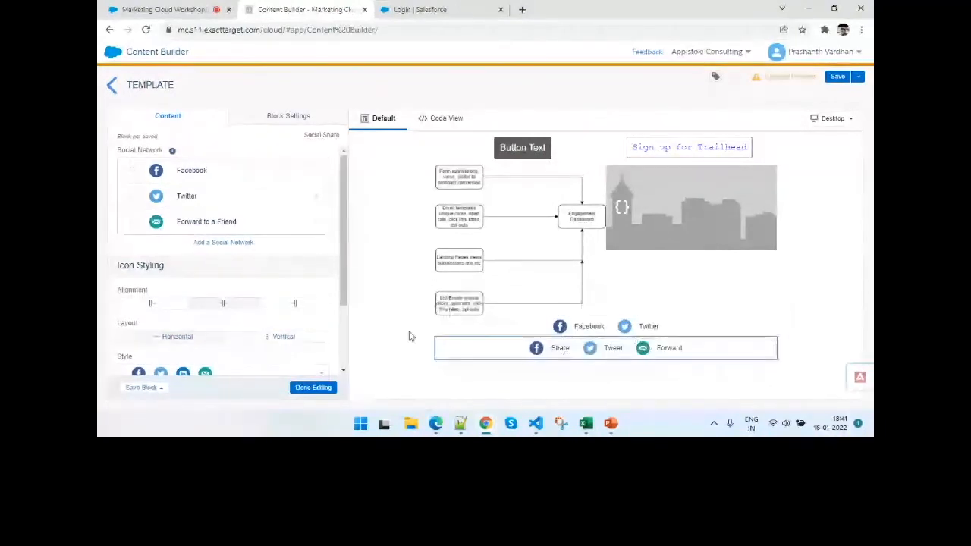
scroll(332, 324, down, 1)
scroll(332, 324, down, 3)
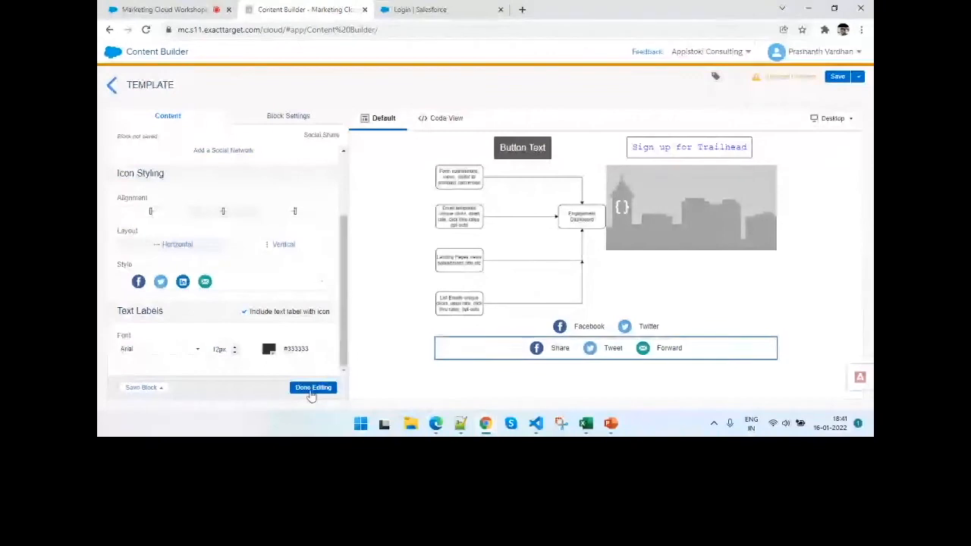
click(311, 388)
scroll(228, 307, up, 3)
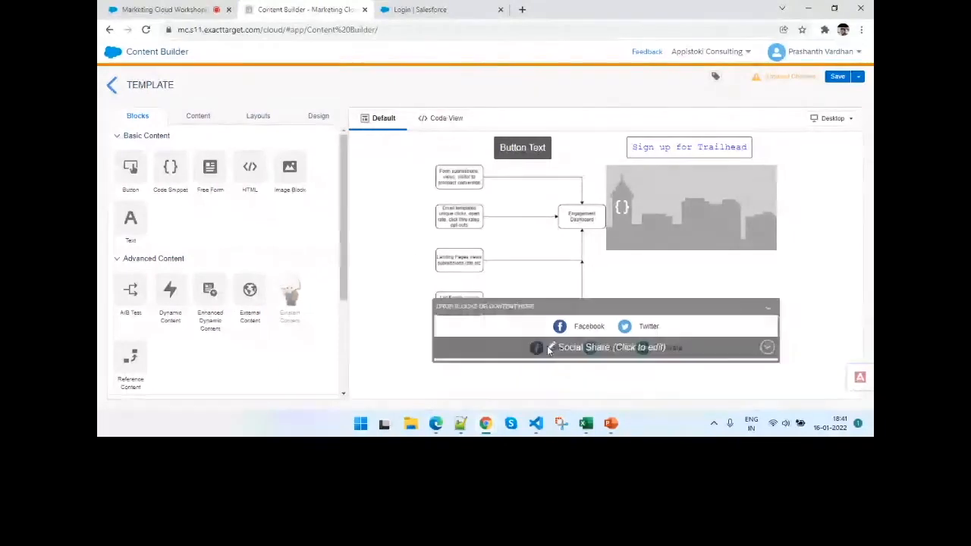
- Switch to PowerPoint, show the slide "Preview and Test your email including Litmus tool - Demo", and return to Content Builder
click(610, 424)
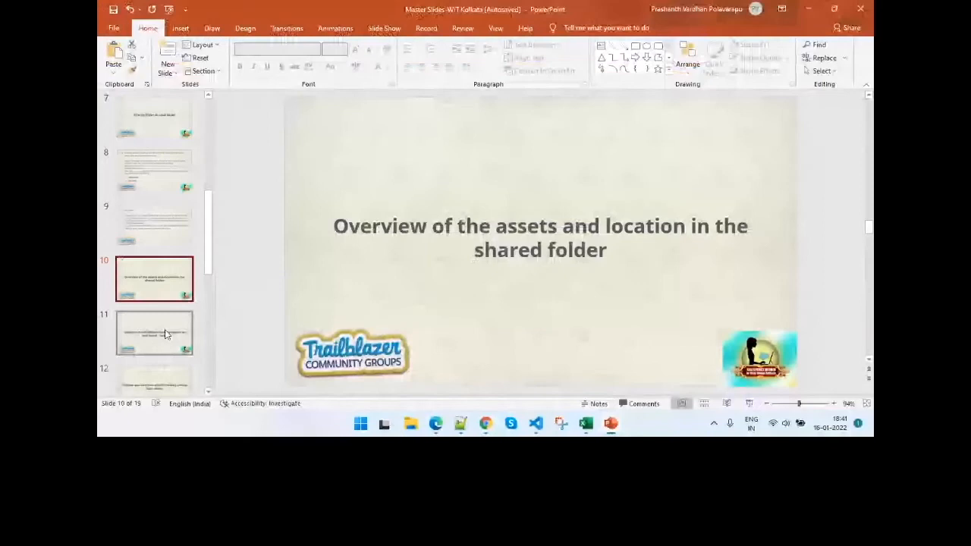
click(160, 381)
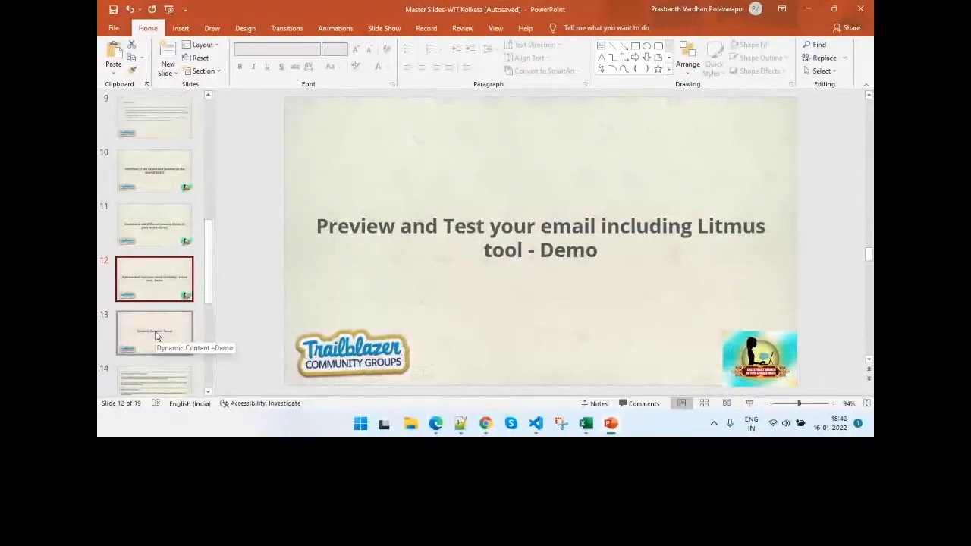
key(alt+Tab)
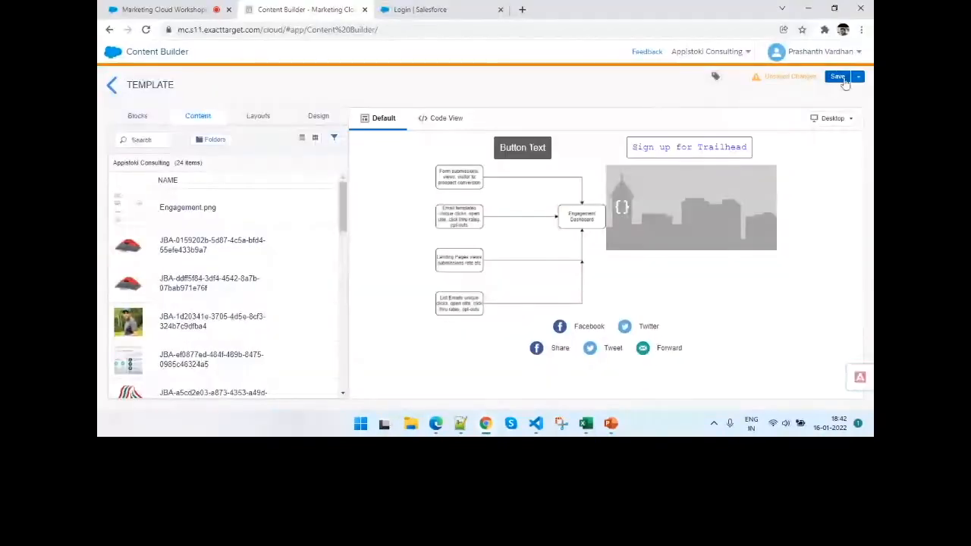
- Start saving the template, view its business unit sharing options, and cancel sharing
click(840, 77)
click(719, 119)
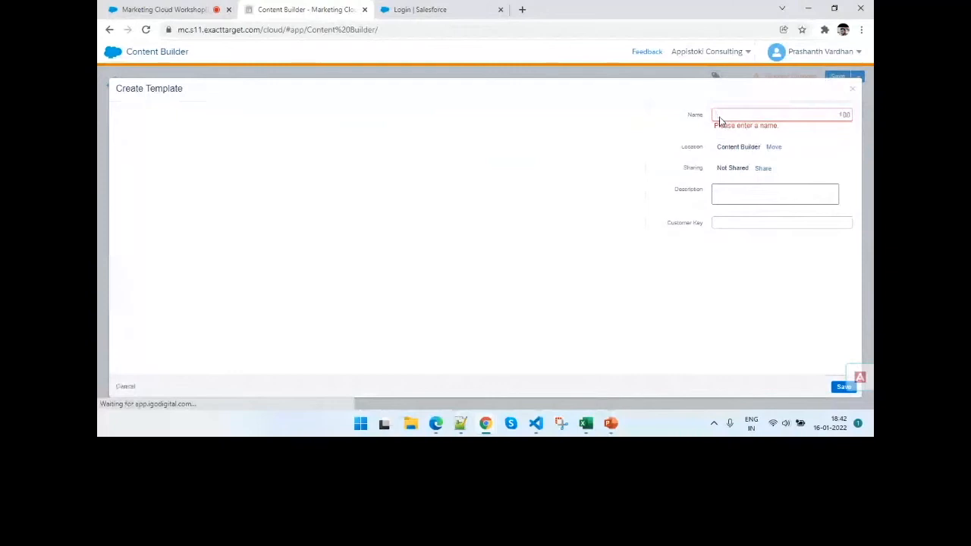
click(759, 170)
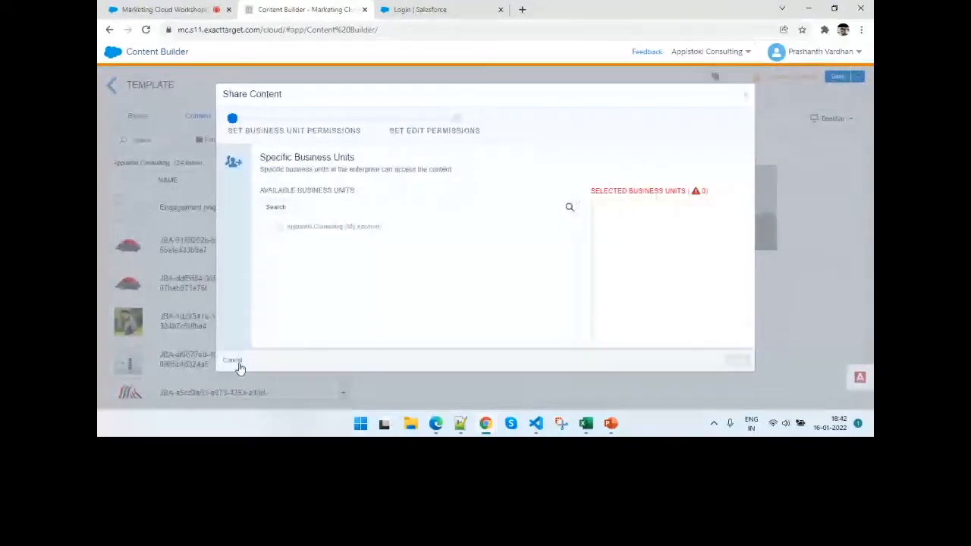
click(237, 364)
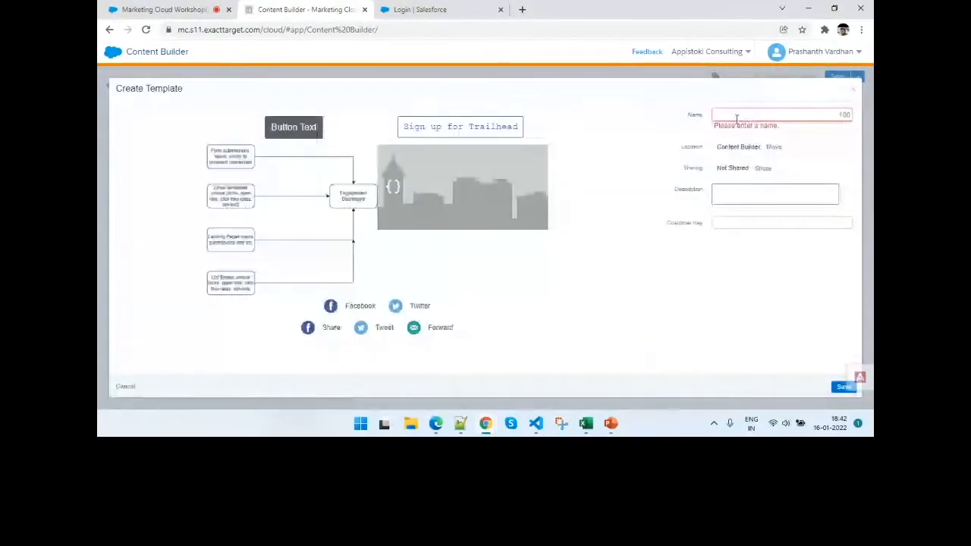
- Name the template with the presenter's first name followed by "Just built email" and save it in the Content Builder folder
click(735, 119)
text(P)
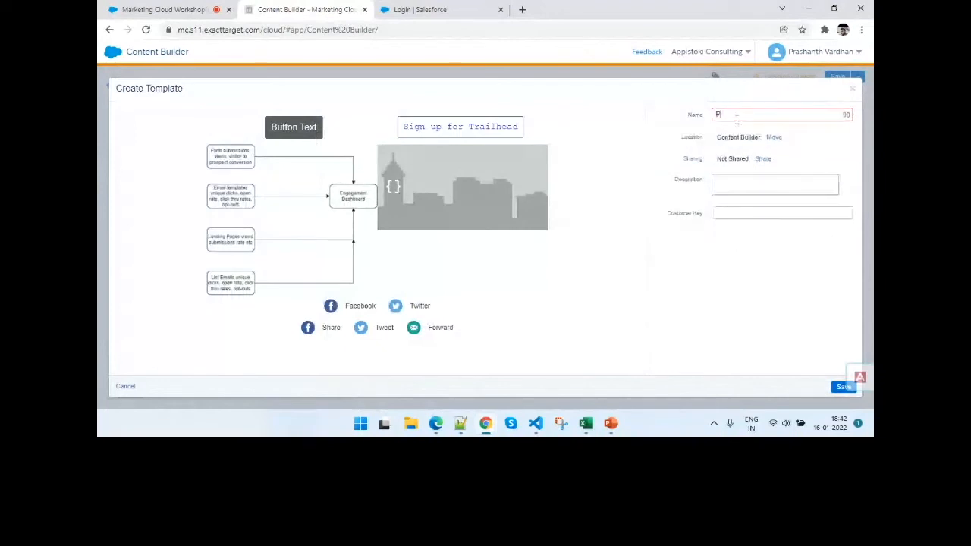
text(rashanth)
text(Just built email)
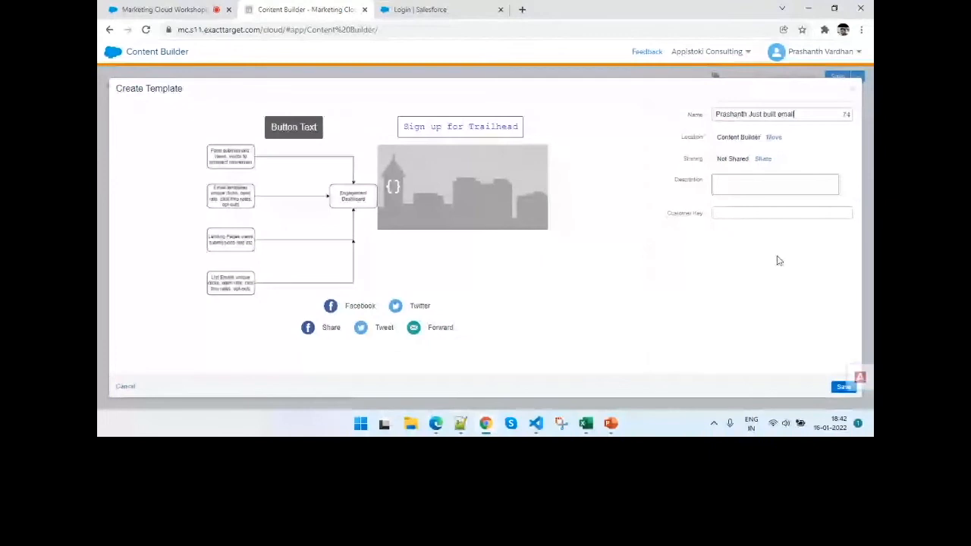
click(843, 386)
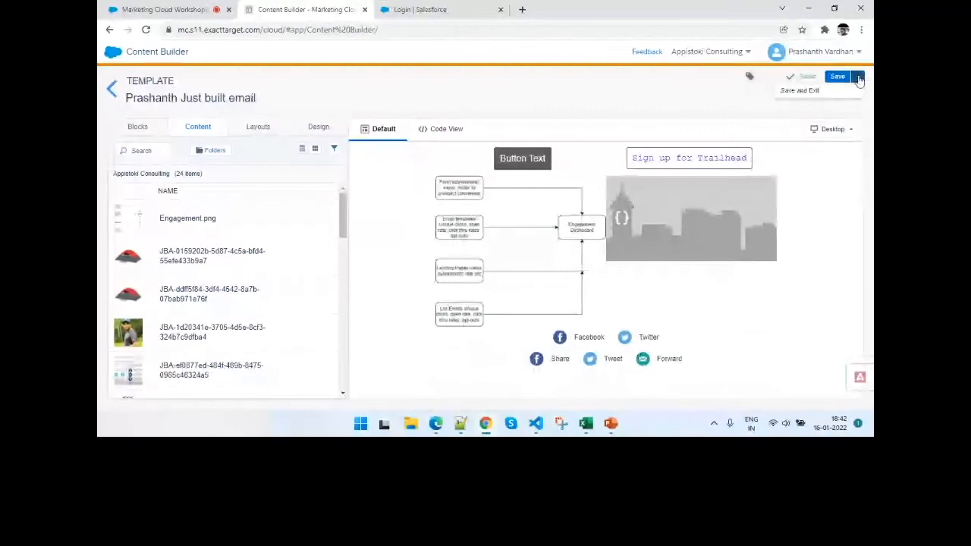
click(834, 77)
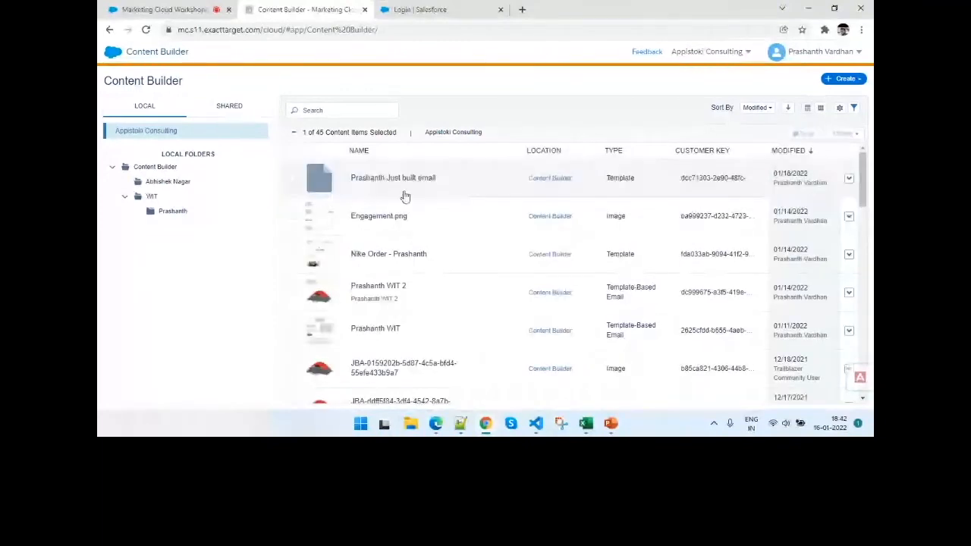
- Open the saved "Just built email" template from the content list and view its details and available actions
click(402, 193)
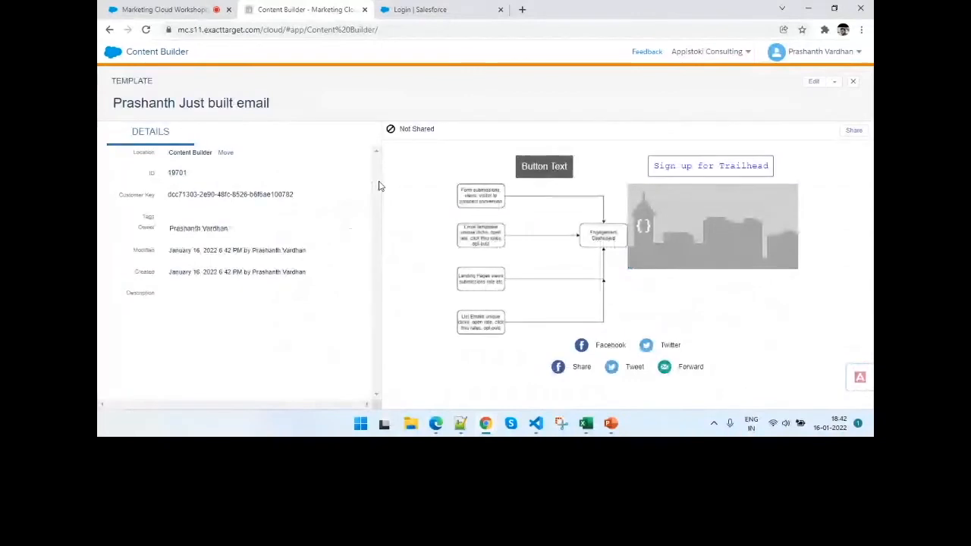
click(817, 52)
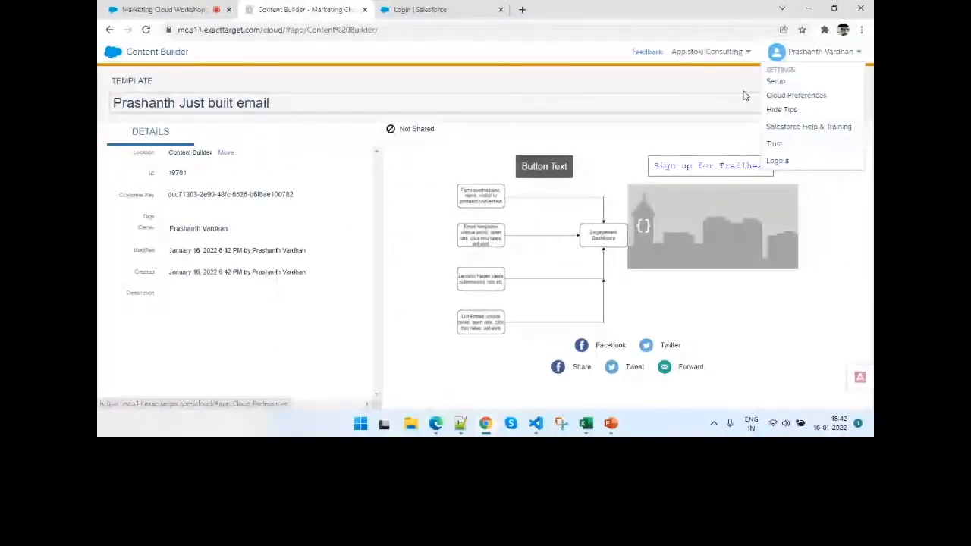
click(834, 81)
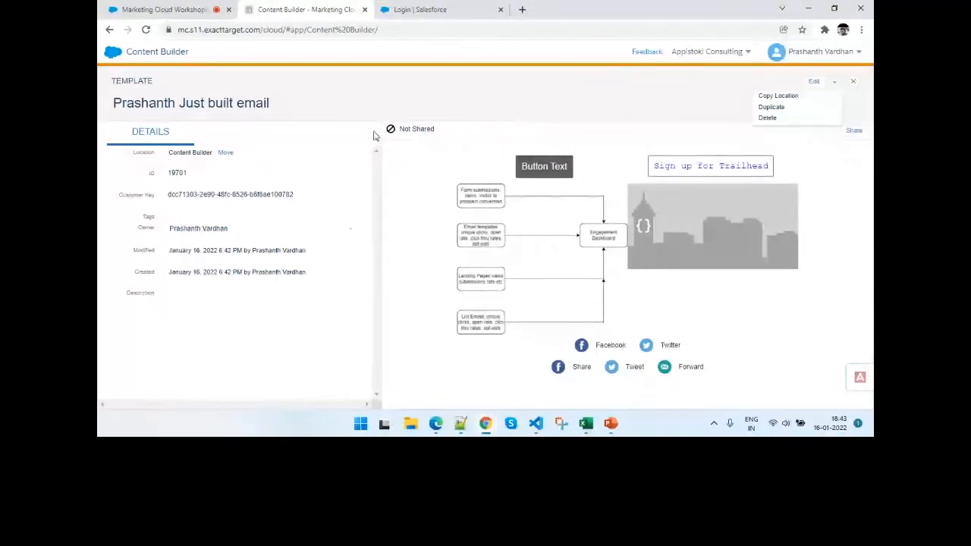
- Load Pardot in the Salesforce browser tab and open Email Studio's Email app in the Marketing Cloud tab
click(114, 56)
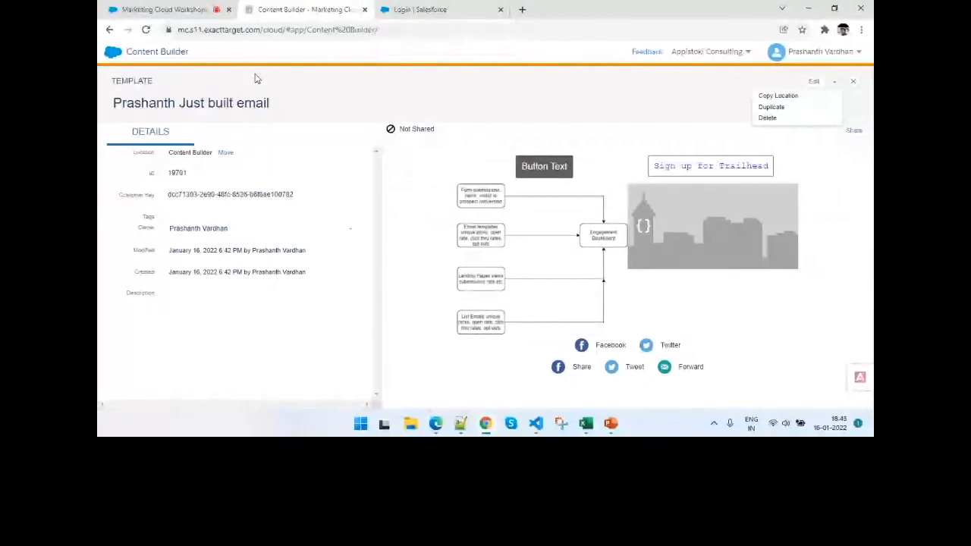
click(421, 9)
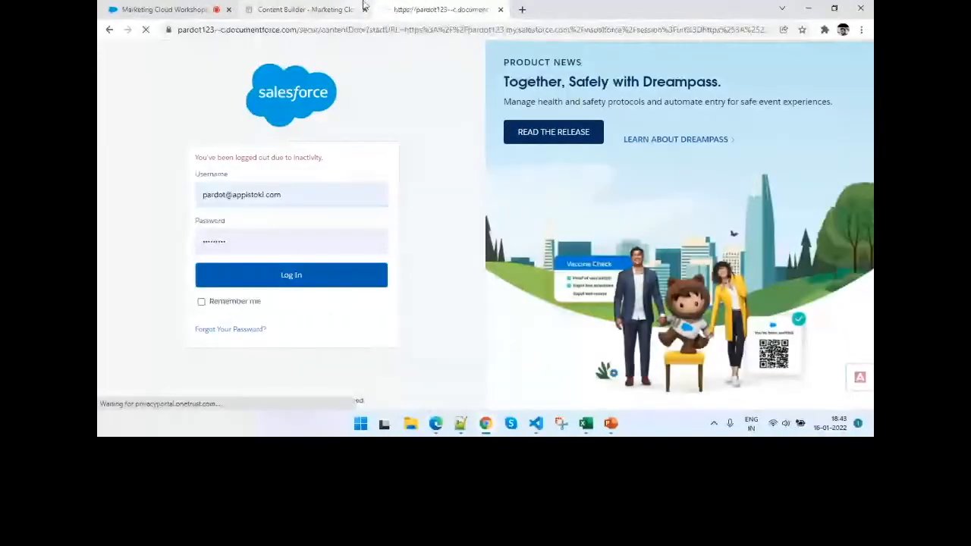
click(316, 5)
click(167, 72)
click(123, 123)
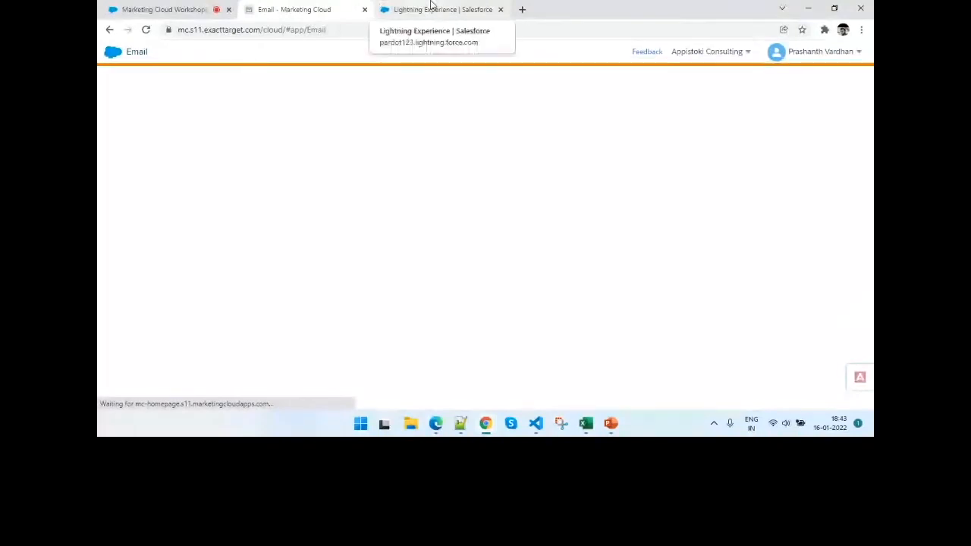
click(430, 6)
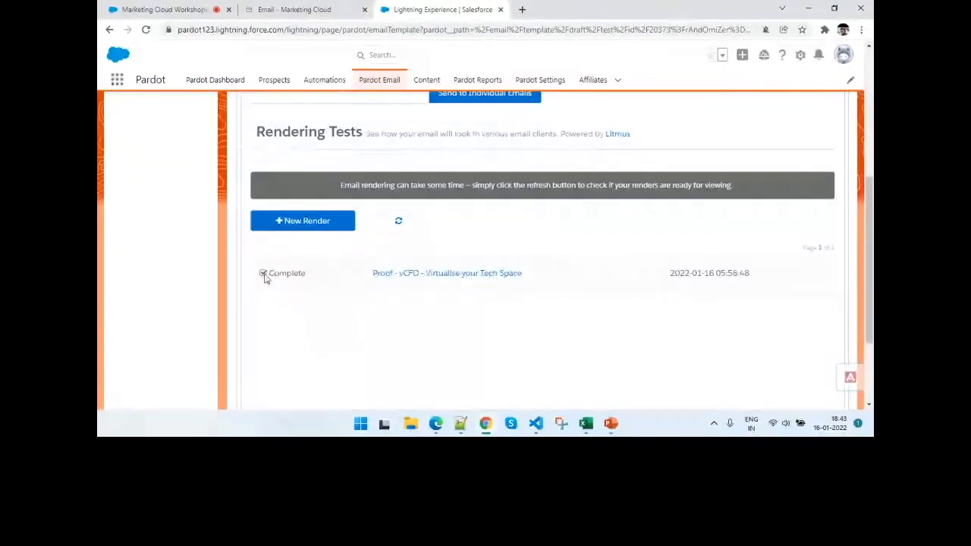
click(143, 30)
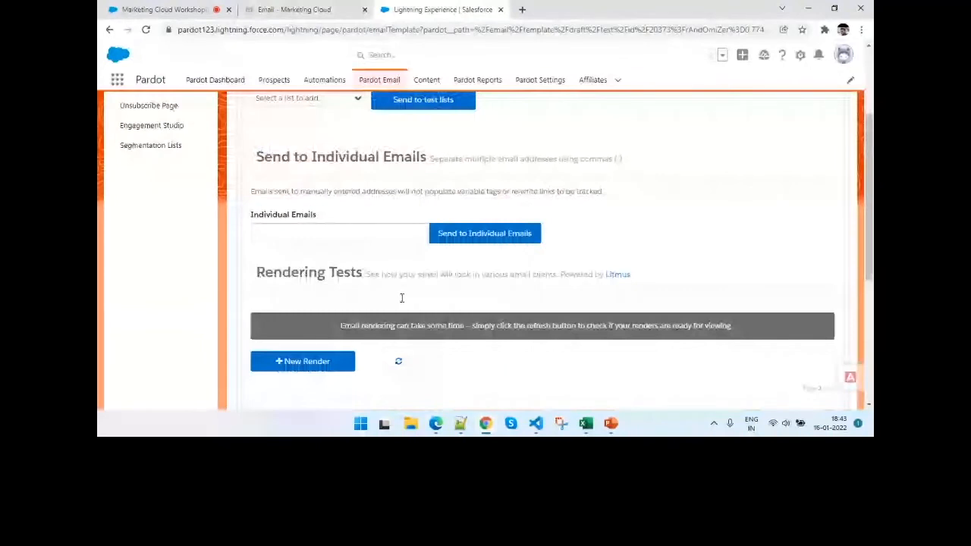
scroll(402, 298, down, 2)
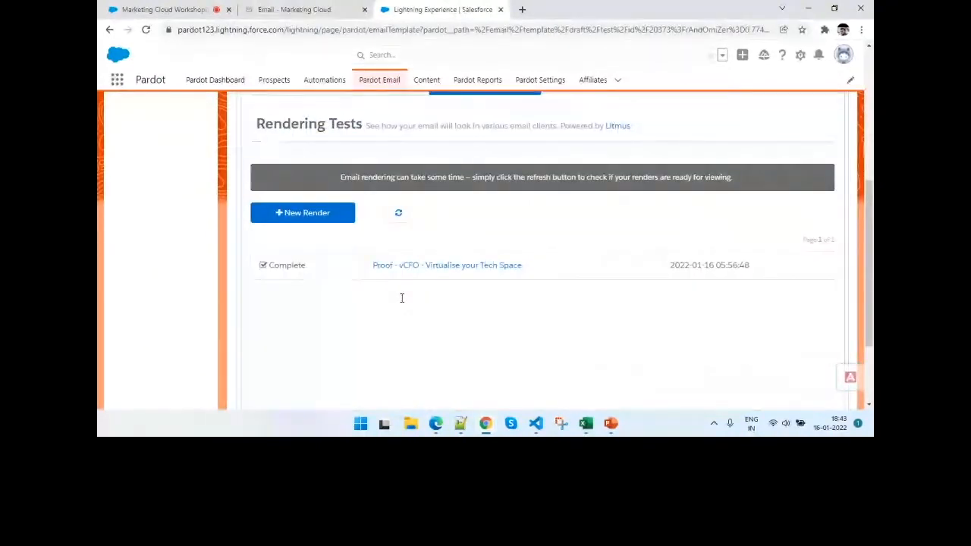
click(248, 5)
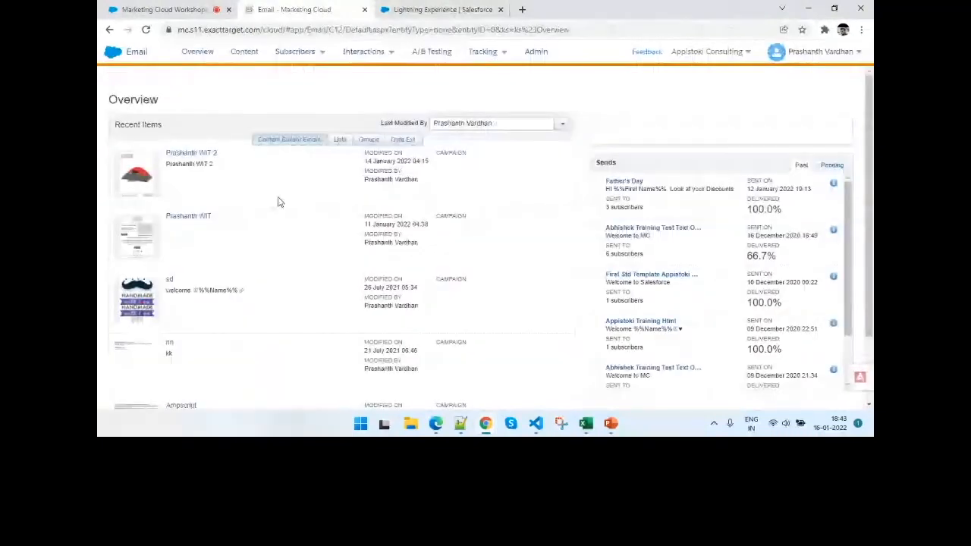
click(434, 9)
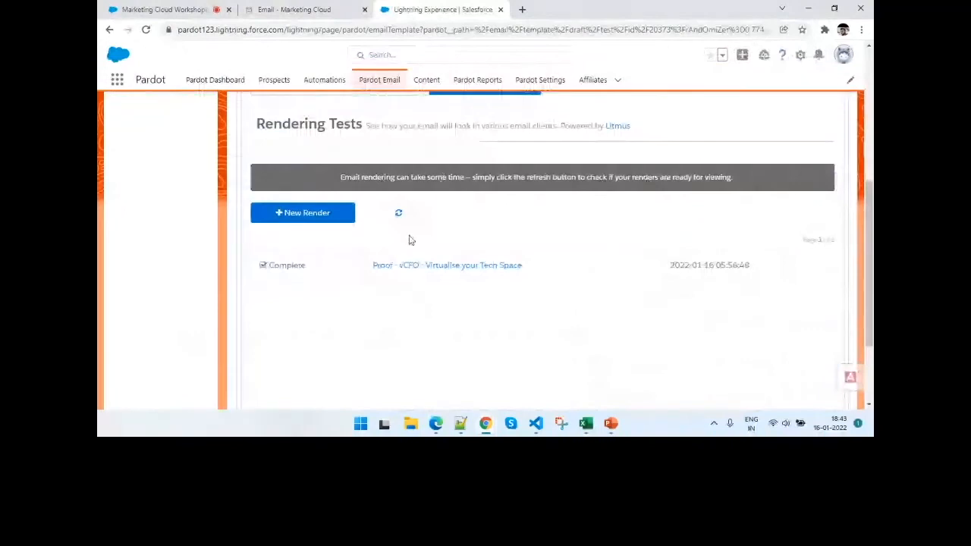
click(414, 265)
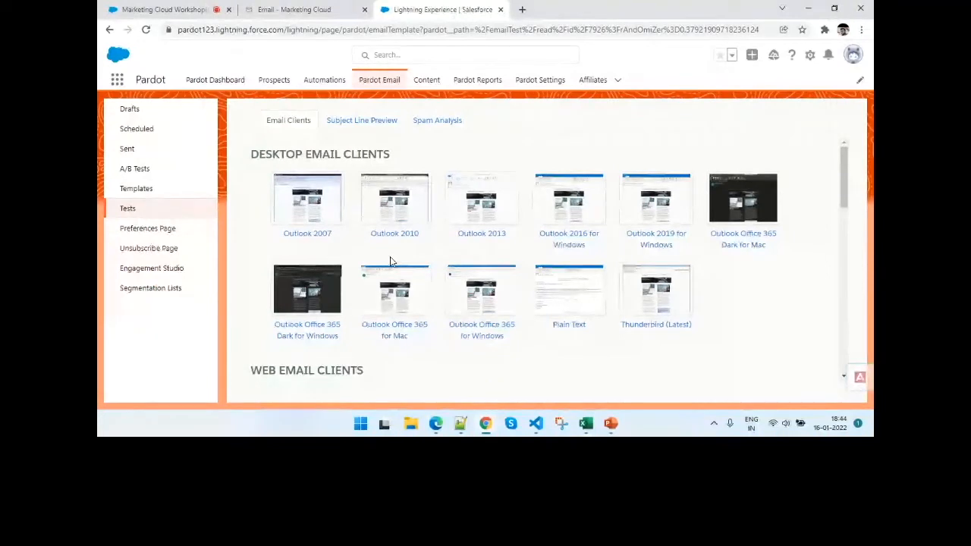
- Look through the desktop and web email client renders and examine the email's Outlook 2007 preview
scroll(753, 300, down, 1)
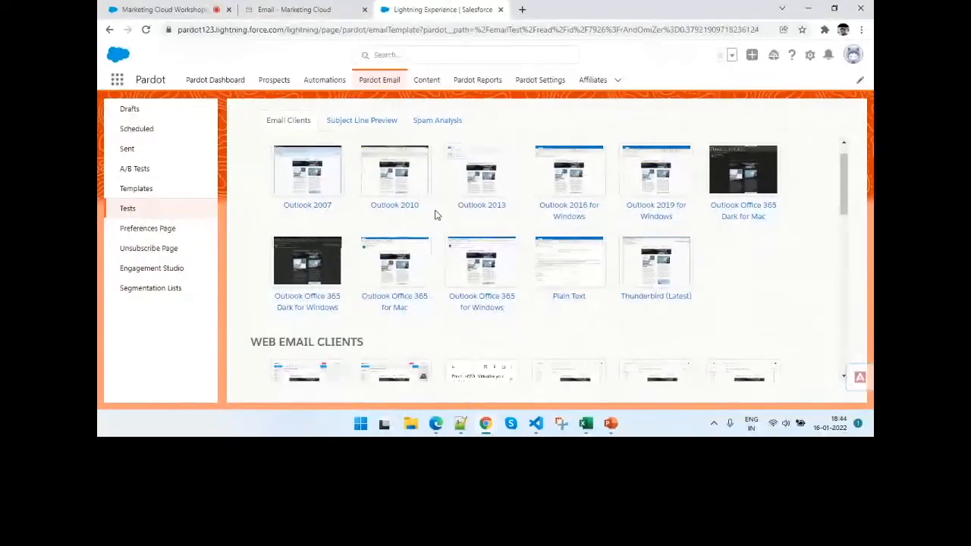
scroll(434, 215, up, 1)
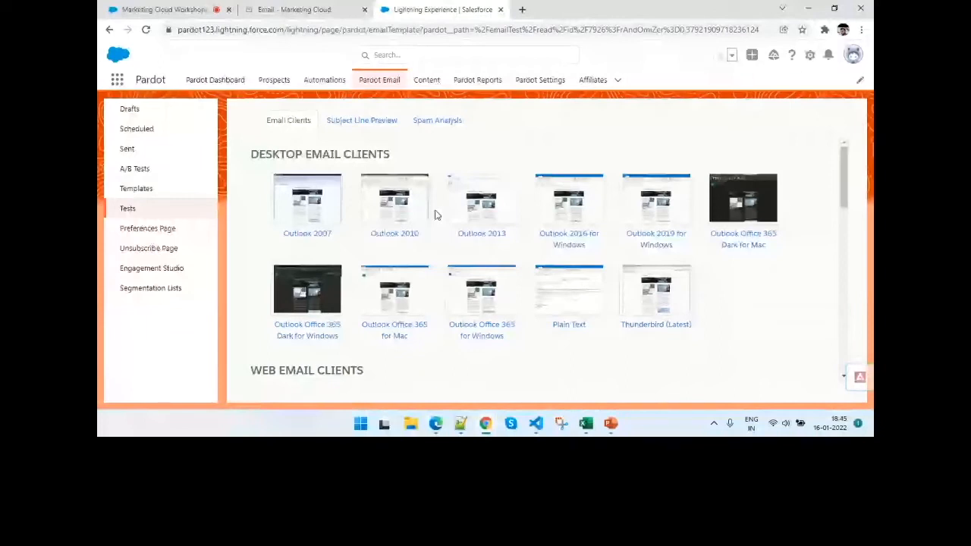
scroll(436, 216, down, 2)
scroll(388, 235, up, 2)
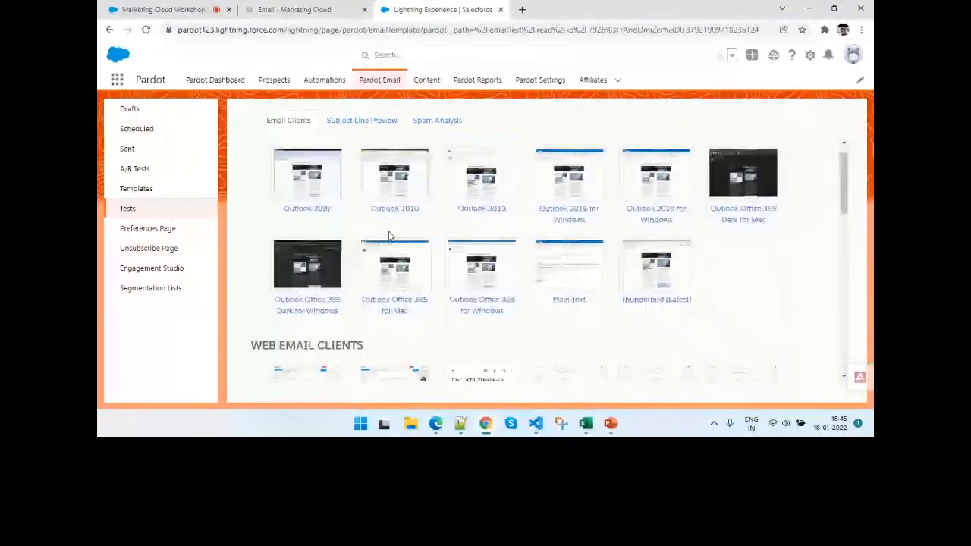
click(301, 185)
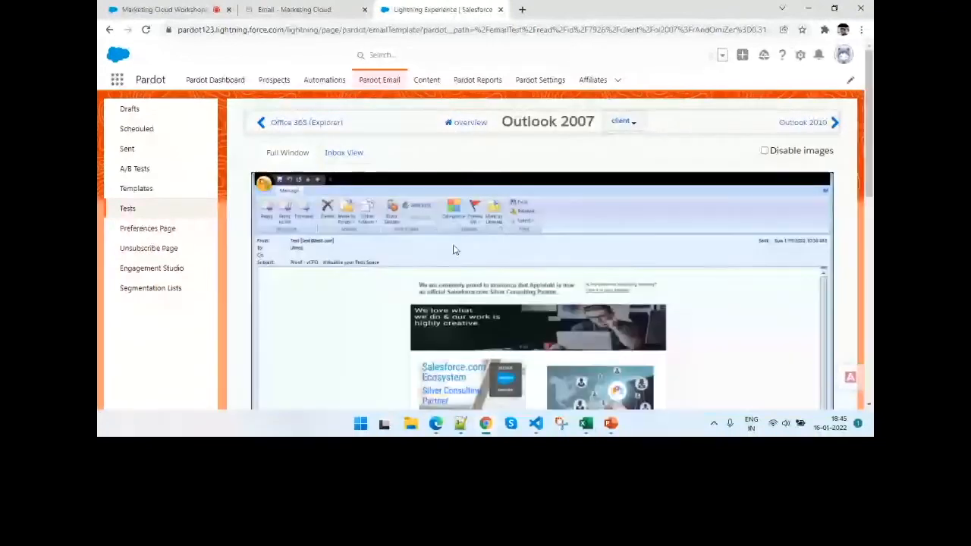
scroll(454, 250, down, 10)
scroll(451, 248, up, 10)
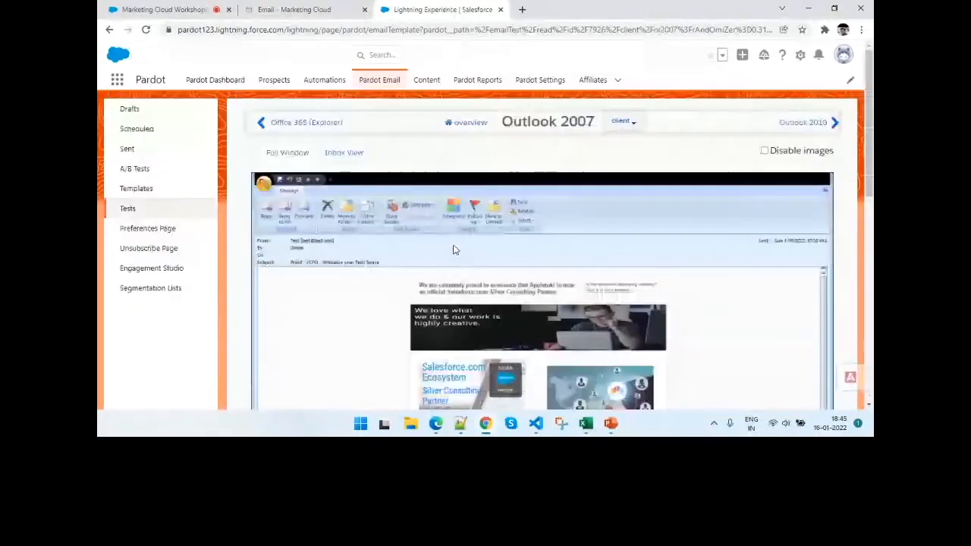
- Examine how the email renders in the iPhone 11 client
click(629, 125)
click(650, 247)
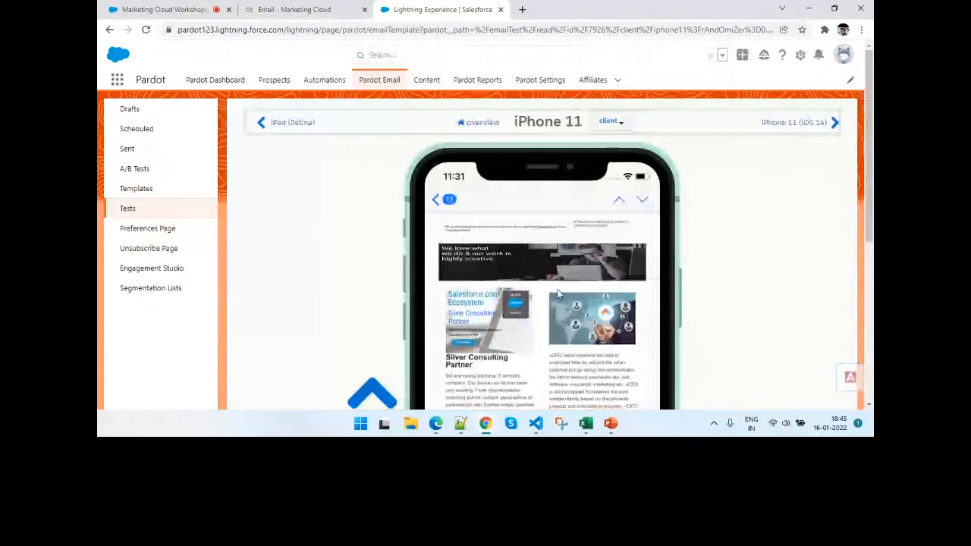
scroll(558, 294, down, 1)
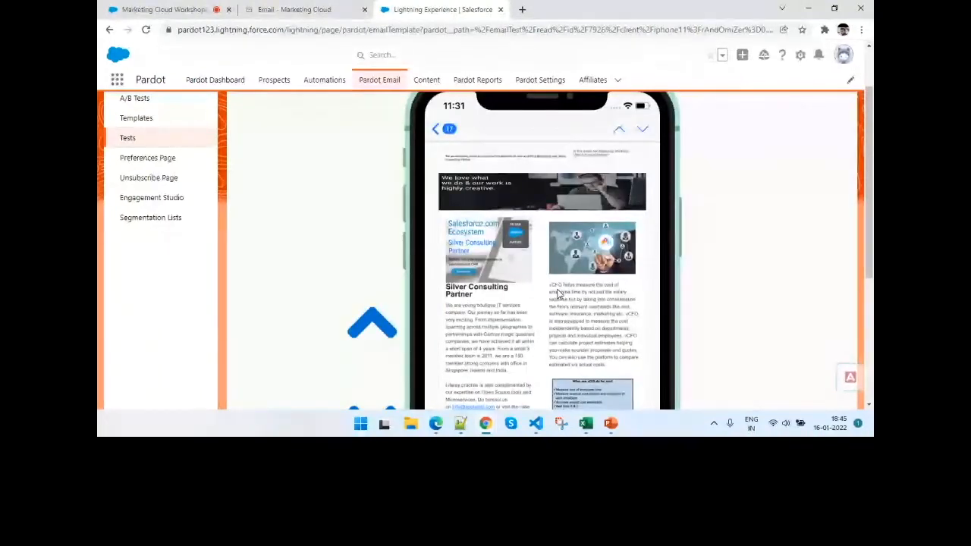
scroll(557, 294, up, 1)
- Look through the remaining iPhone clients and show the iPhone XS Max render
click(614, 123)
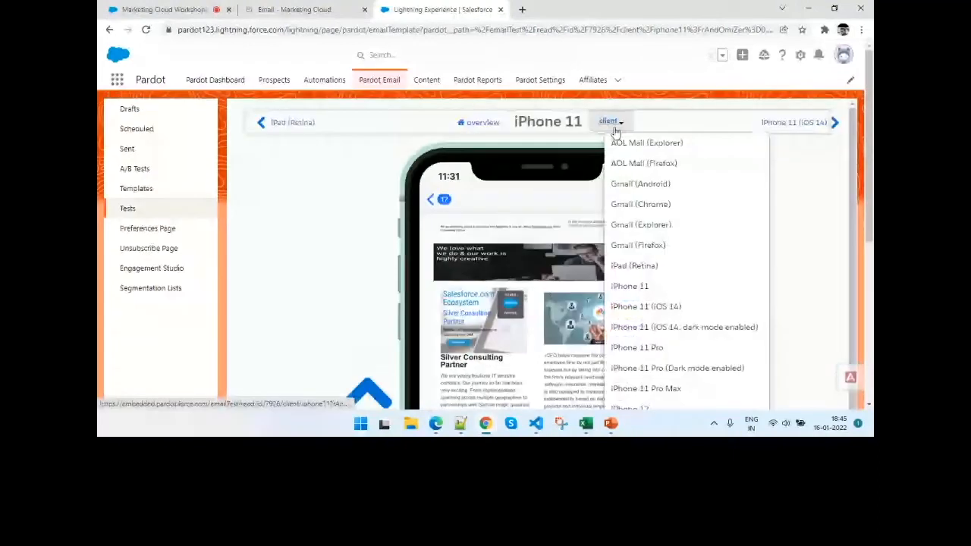
scroll(634, 260, down, 3)
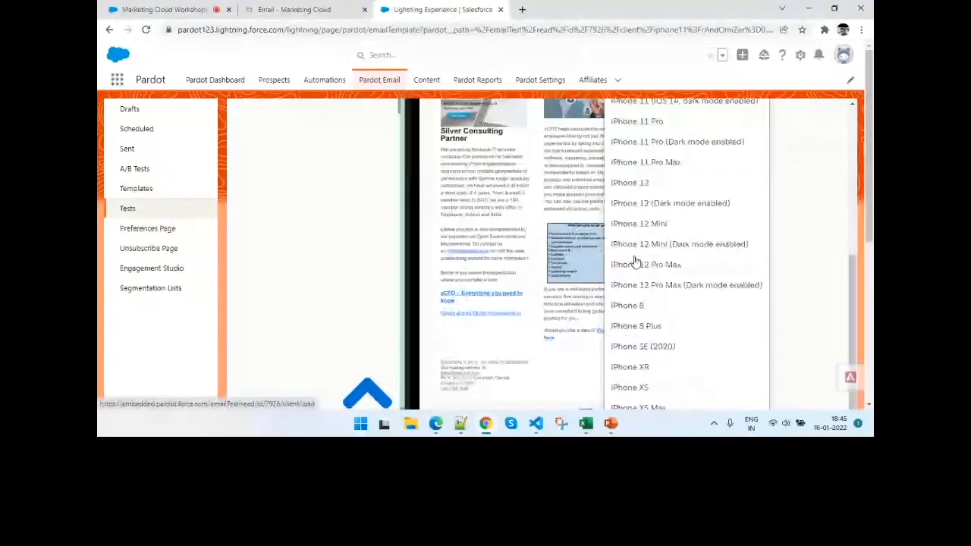
scroll(635, 261, down, 1)
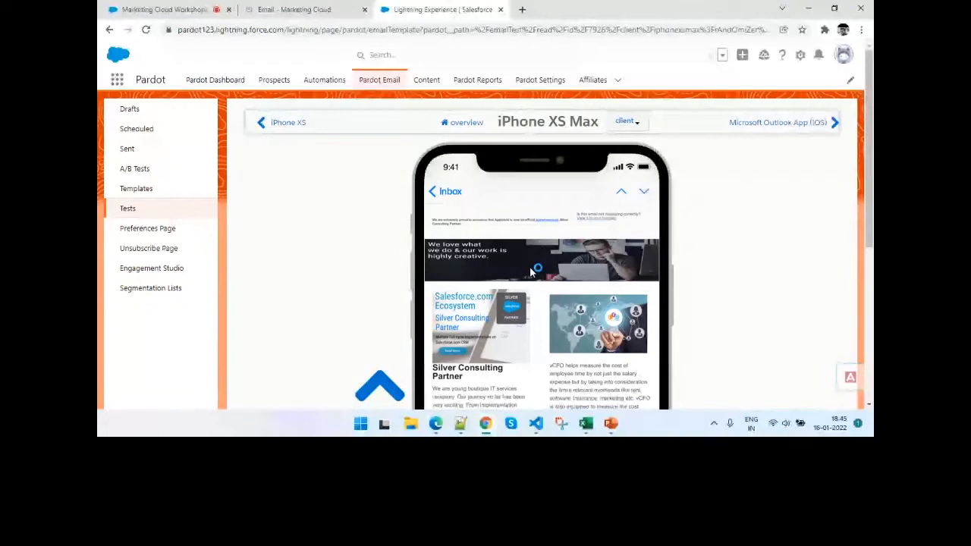
- Return to the rendering test overview and look through the web and mobile email client thumbnails
click(462, 123)
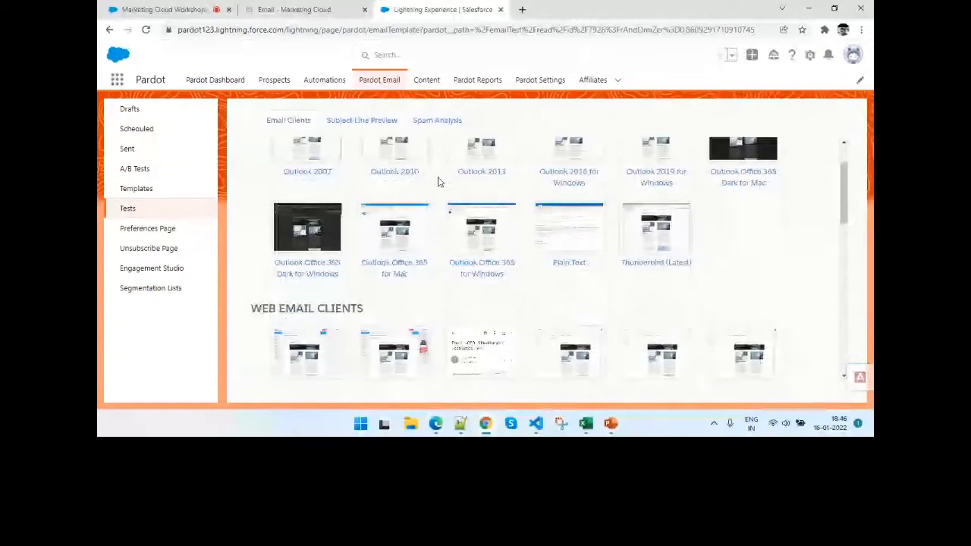
scroll(455, 212, down, 5)
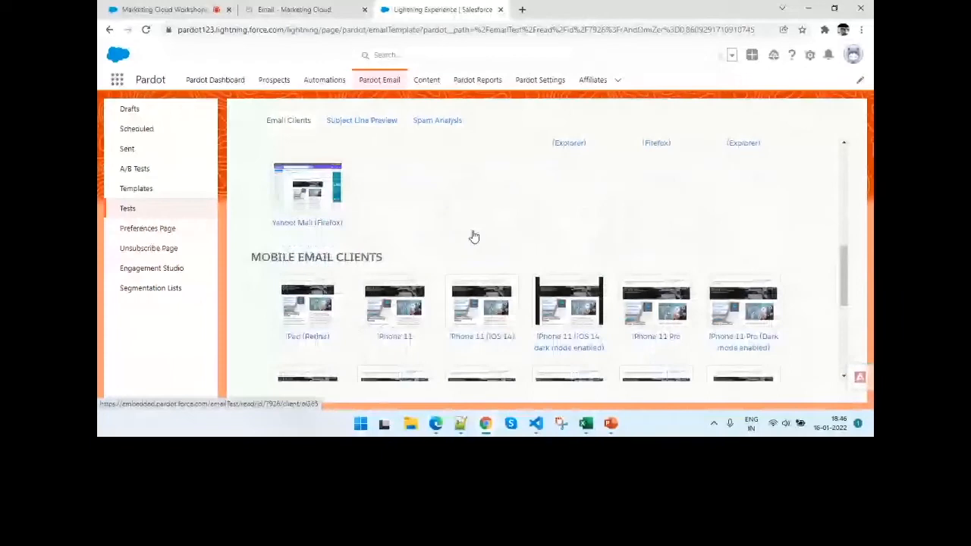
scroll(473, 237, down, 5)
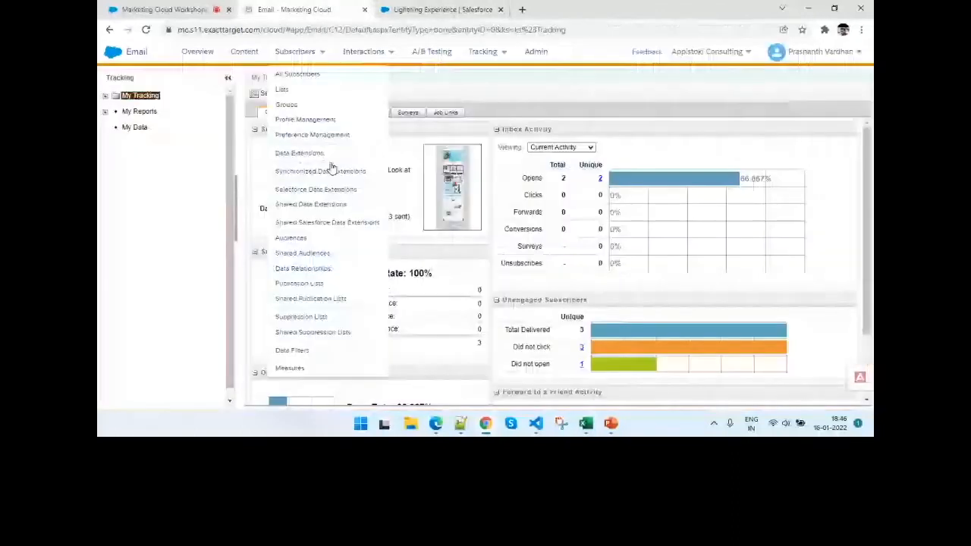
- Open Email Studio's Content area, switch to the webinar session, and read the attendees' questions in the General chat
click(248, 56)
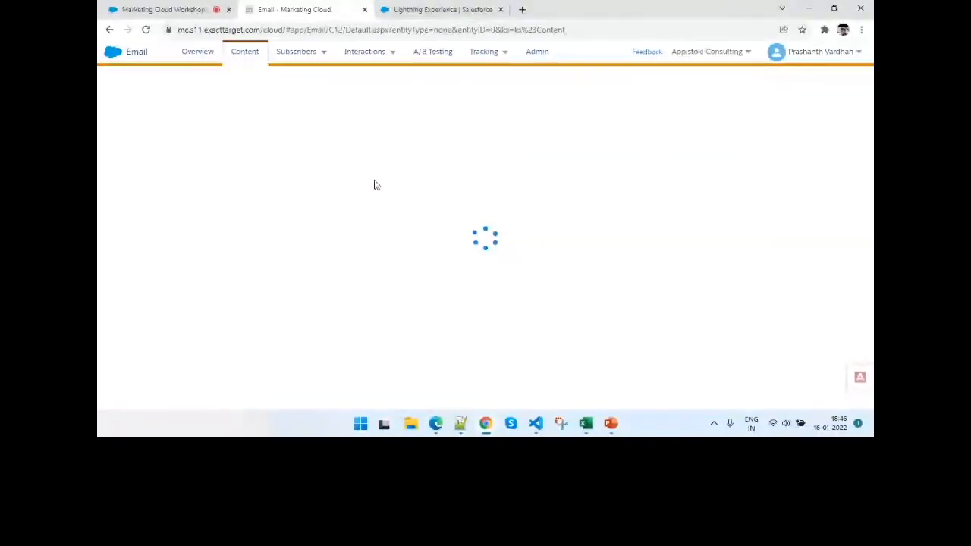
click(179, 6)
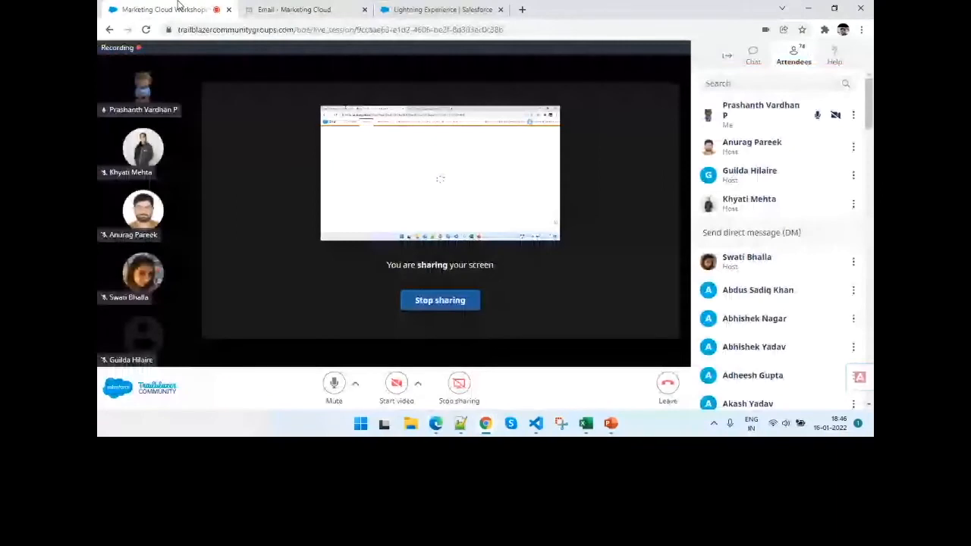
click(753, 55)
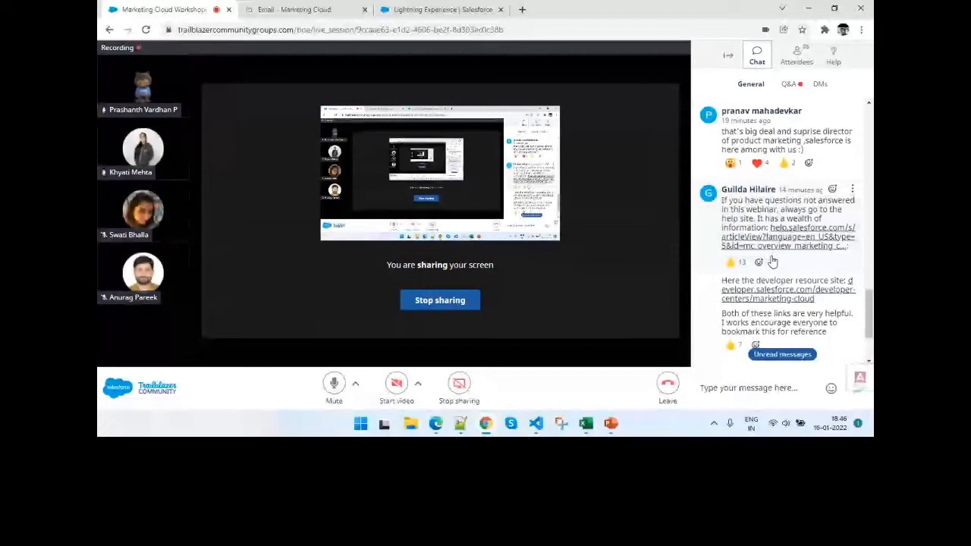
scroll(811, 215, down, 1)
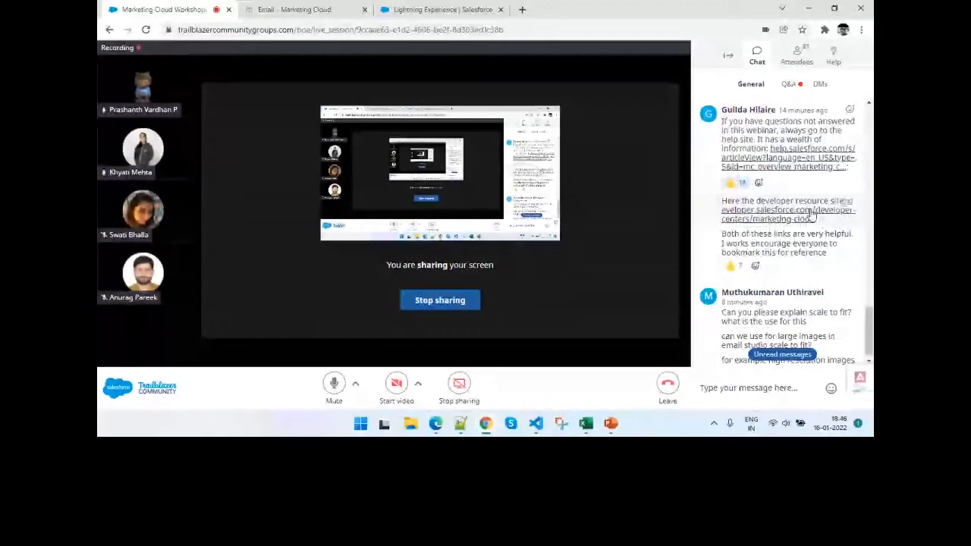
scroll(811, 215, down, 1)
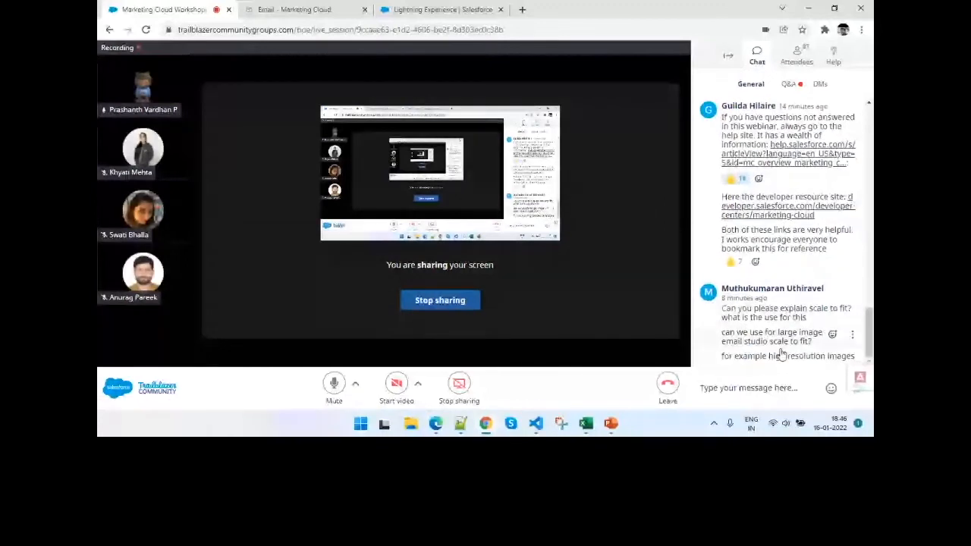
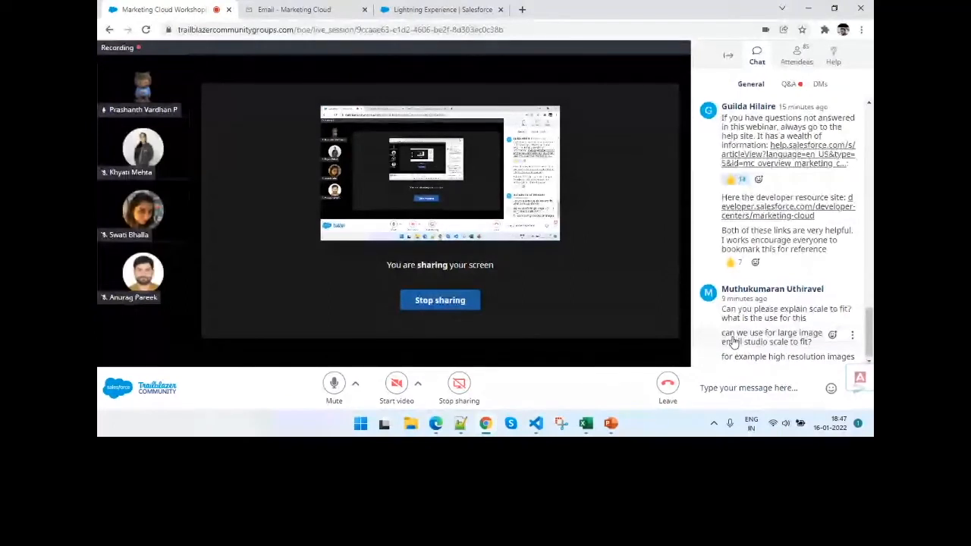
- Look back through the earlier attendee messages in the General chat
scroll(733, 342, up, 2)
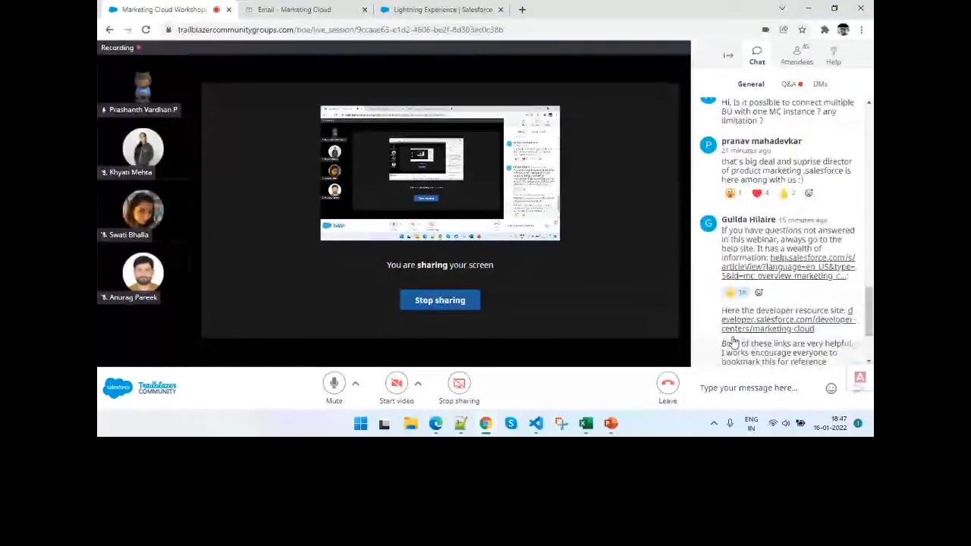
scroll(733, 342, up, 3)
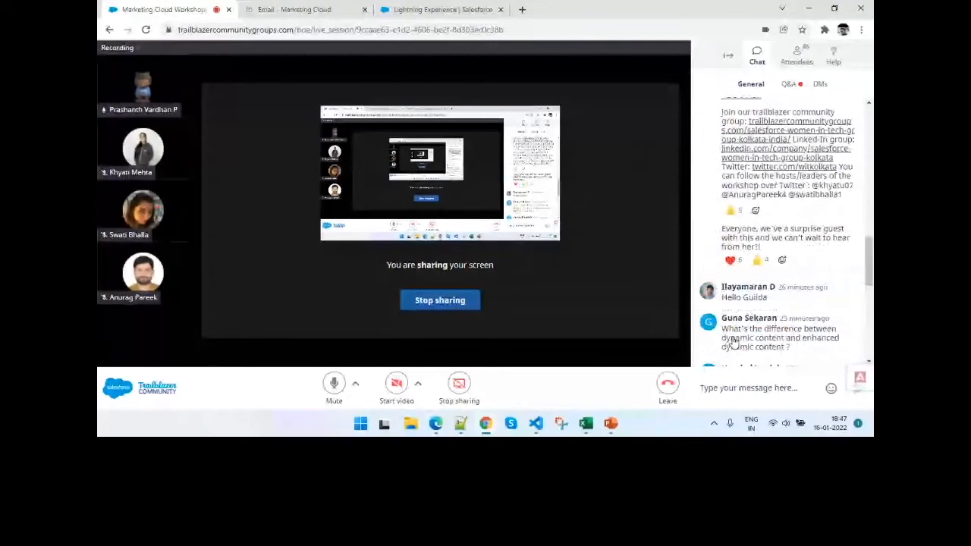
scroll(733, 342, up, 3)
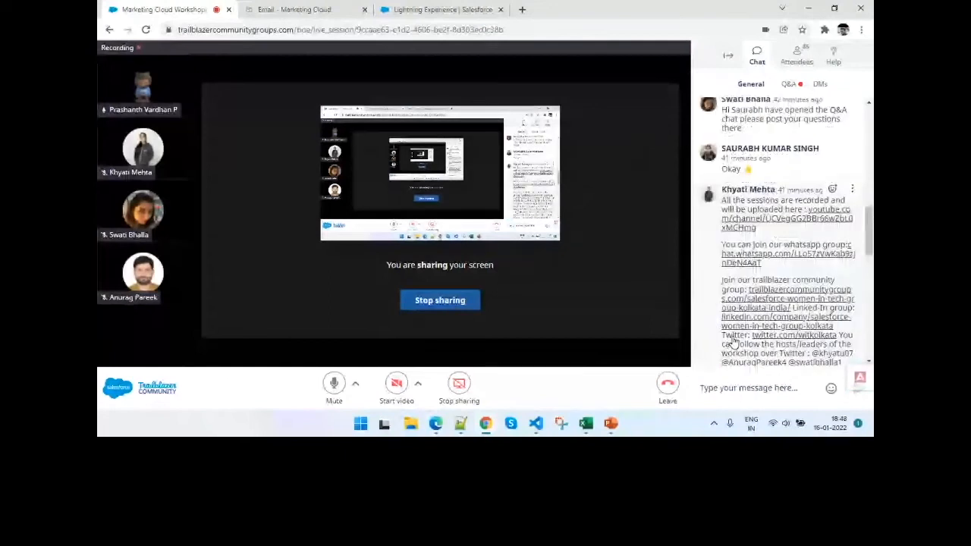
scroll(734, 342, up, 3)
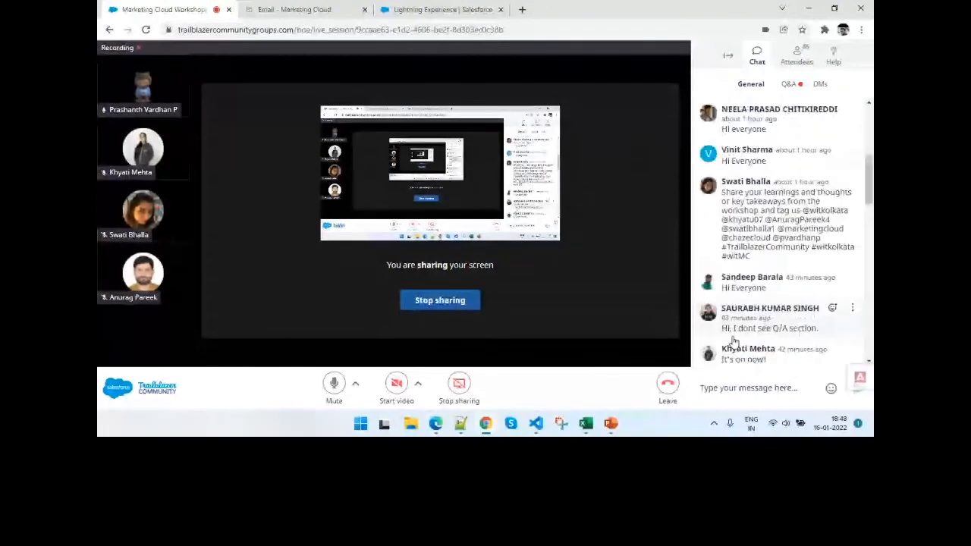
- Show the Q&A questions and read the one about Enhanced Dynamic, Reference, Einstein and External content
click(788, 84)
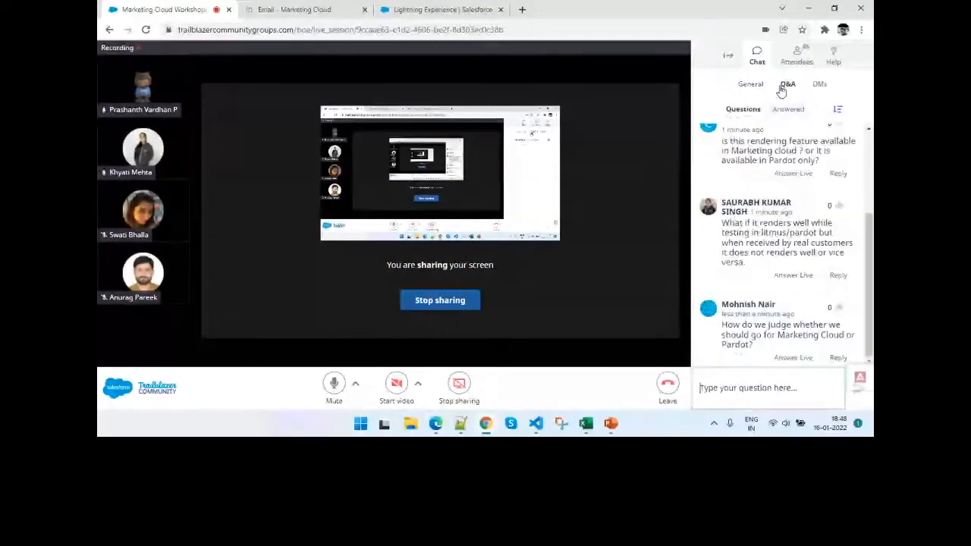
scroll(754, 210, up, 3)
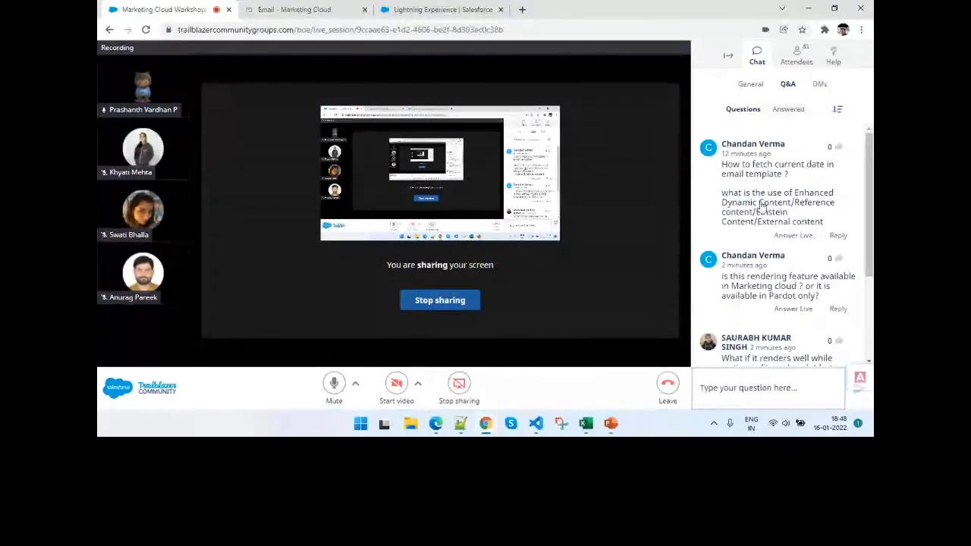
drag(794, 202, 818, 221)
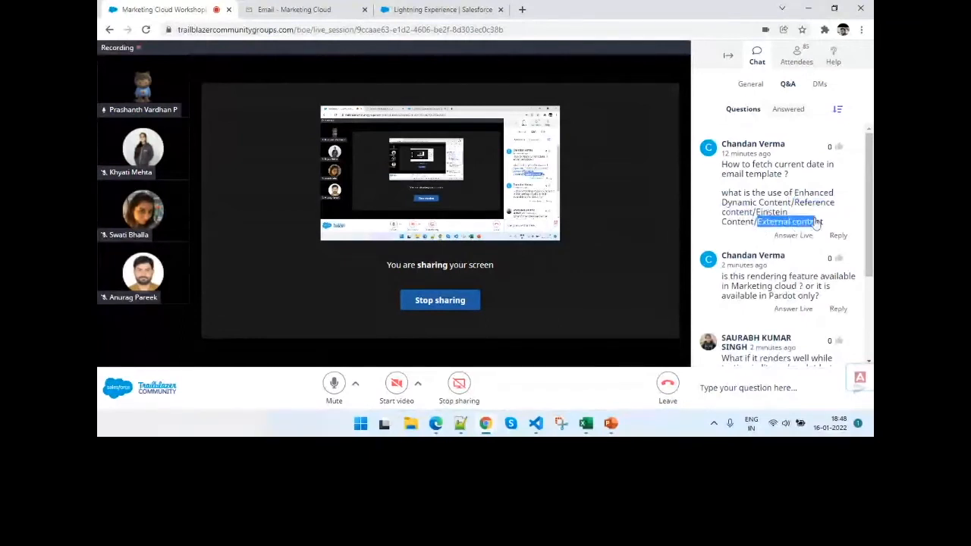
drag(756, 213, 754, 221)
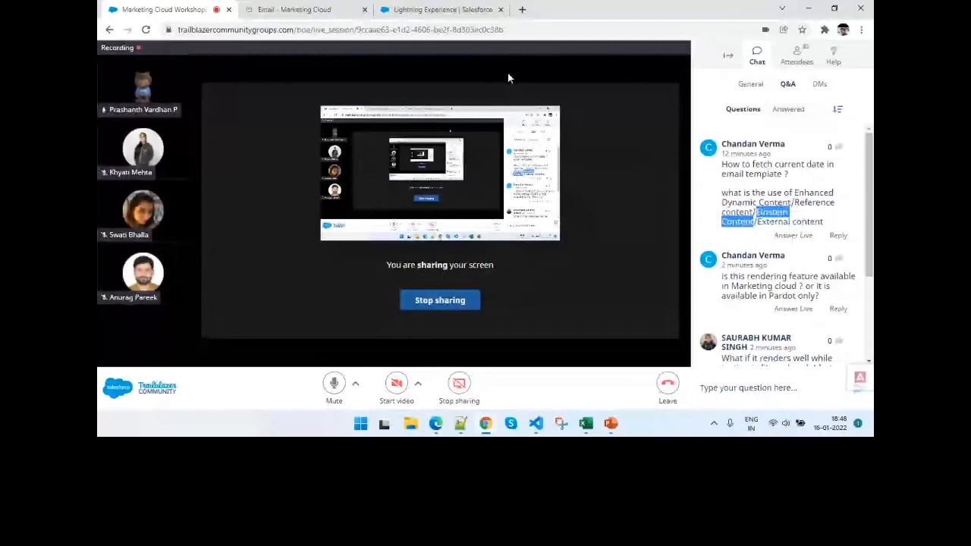
- Switch to Marketing Cloud and open its dashboard to show the available studios and builders
click(294, 10)
click(159, 62)
mouse_move(618, 121)
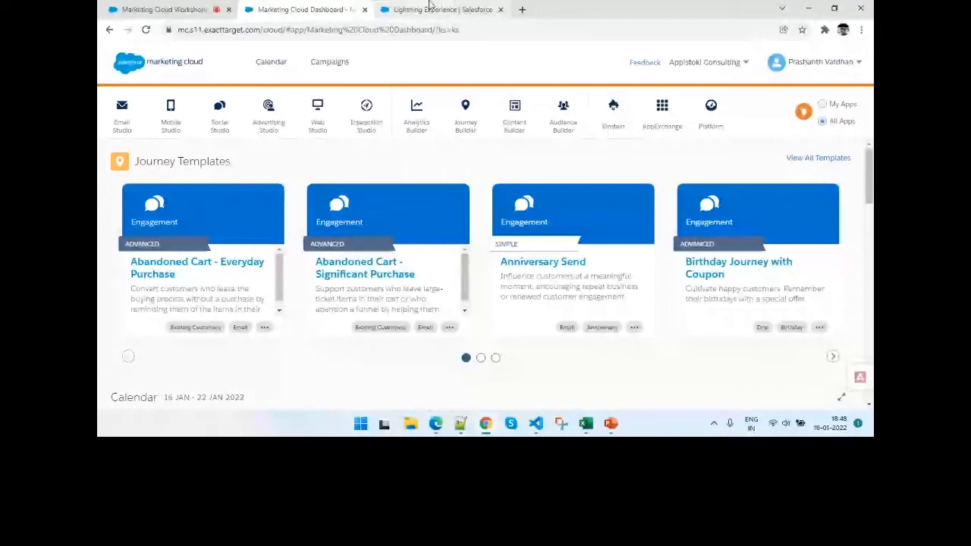
- Return to the webinar Q&A and read the questions on fetching the current date and on rendering feature availability
click(164, 9)
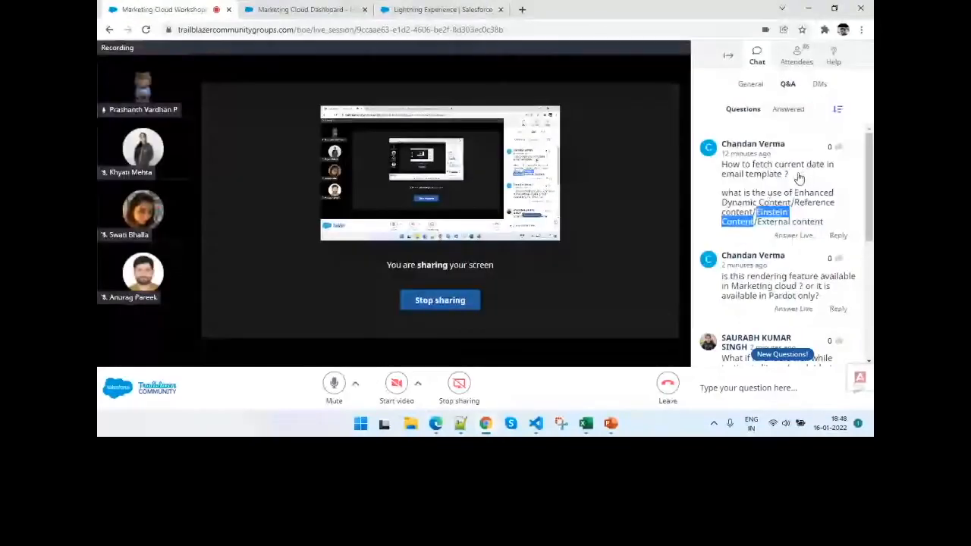
drag(798, 177, 745, 173)
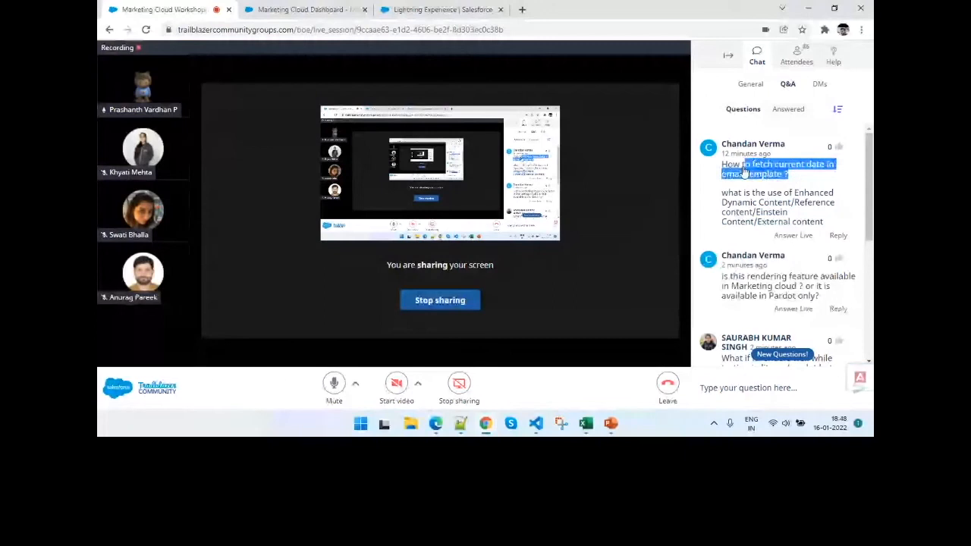
click(717, 168)
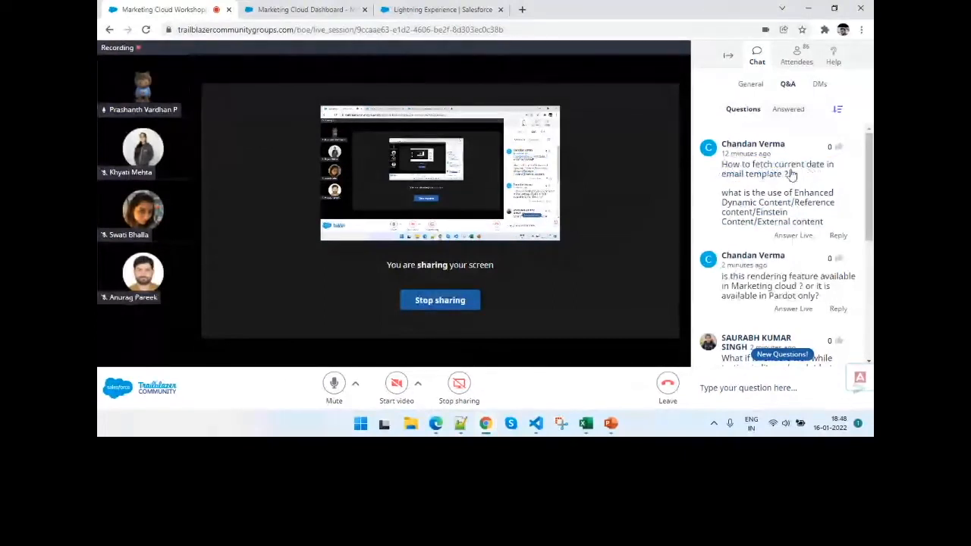
drag(792, 176, 721, 170)
click(722, 172)
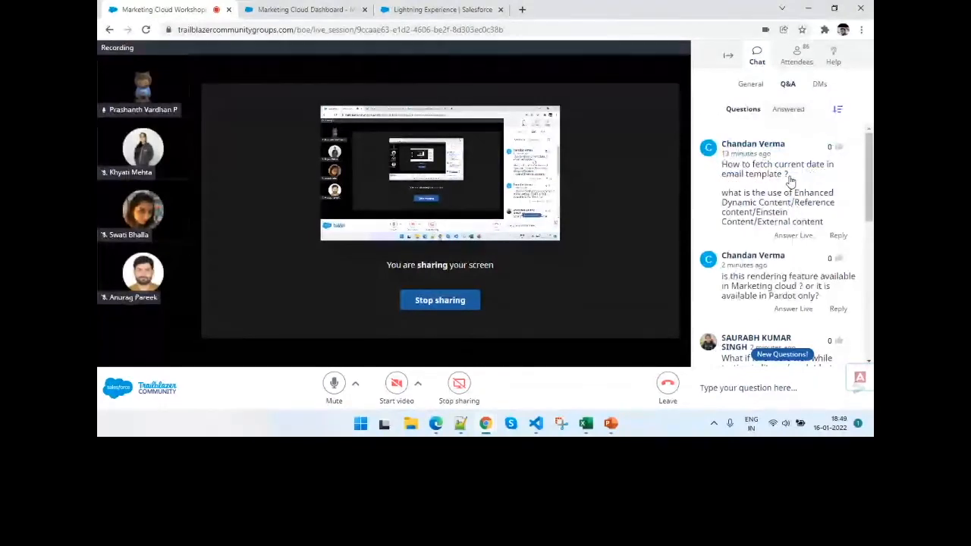
drag(788, 174, 743, 175)
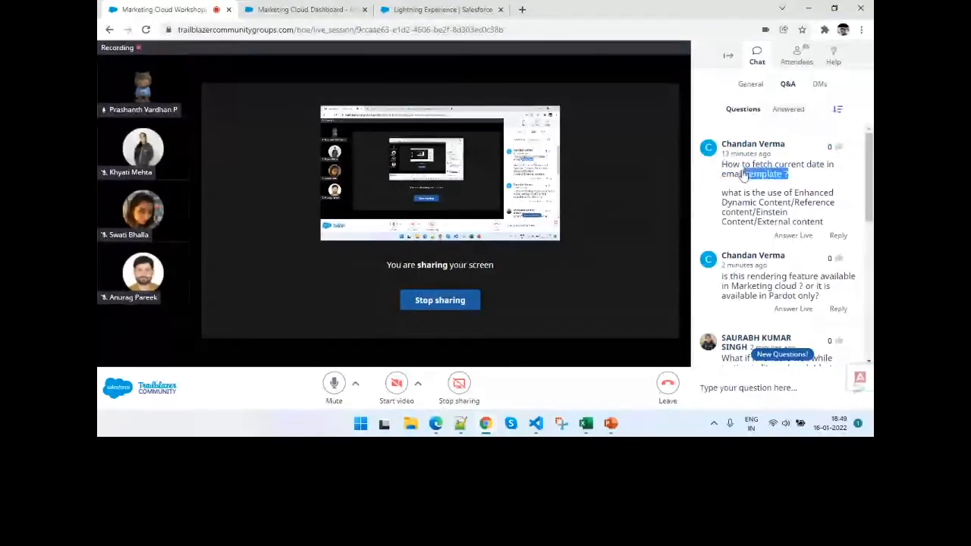
click(764, 180)
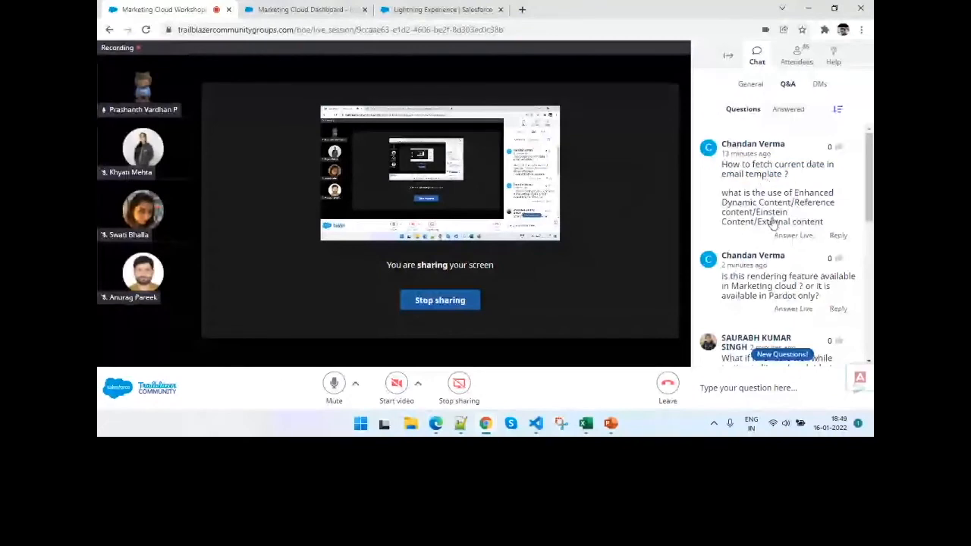
scroll(772, 221, down, 1)
drag(819, 232, 760, 234)
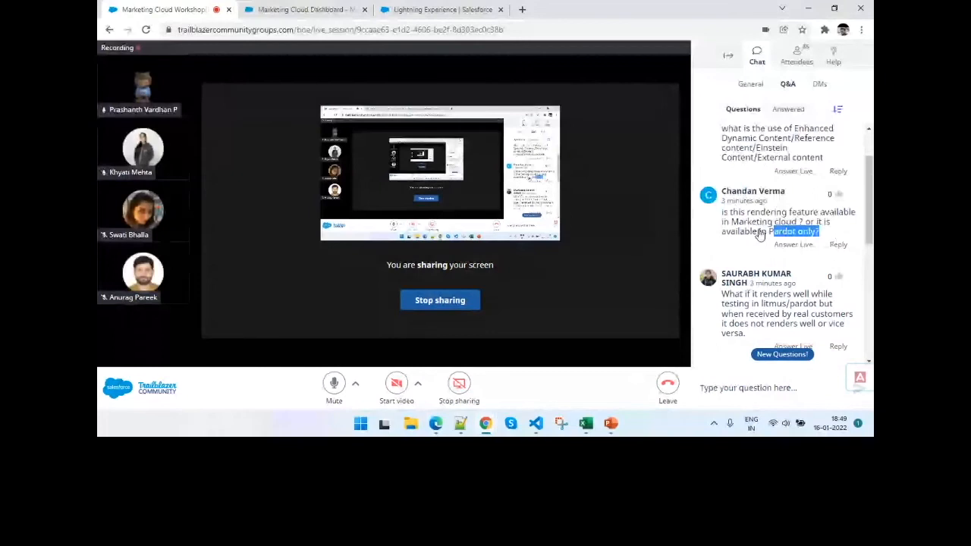
- Switch to Marketing Cloud and open Email Studio from the dashboard
click(298, 10)
click(129, 150)
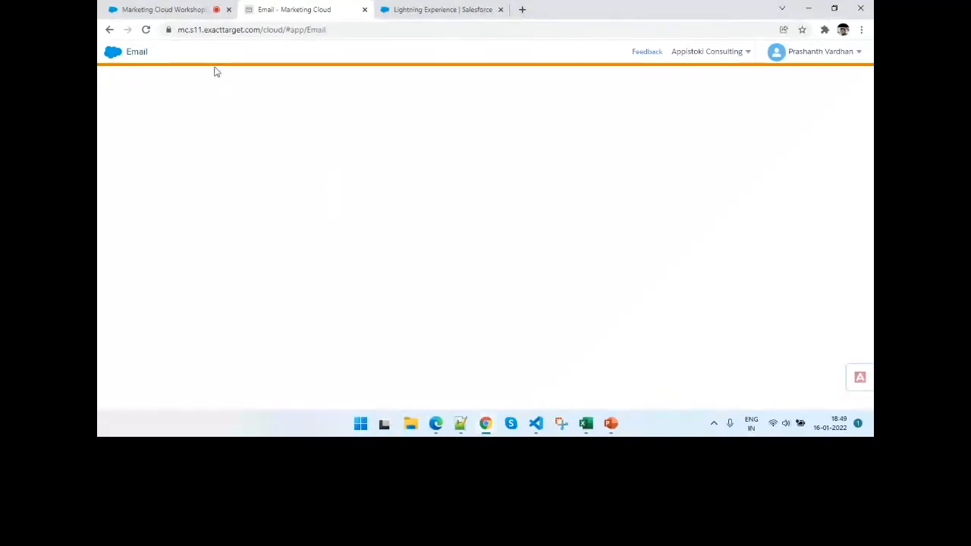
mouse_move(113, 50)
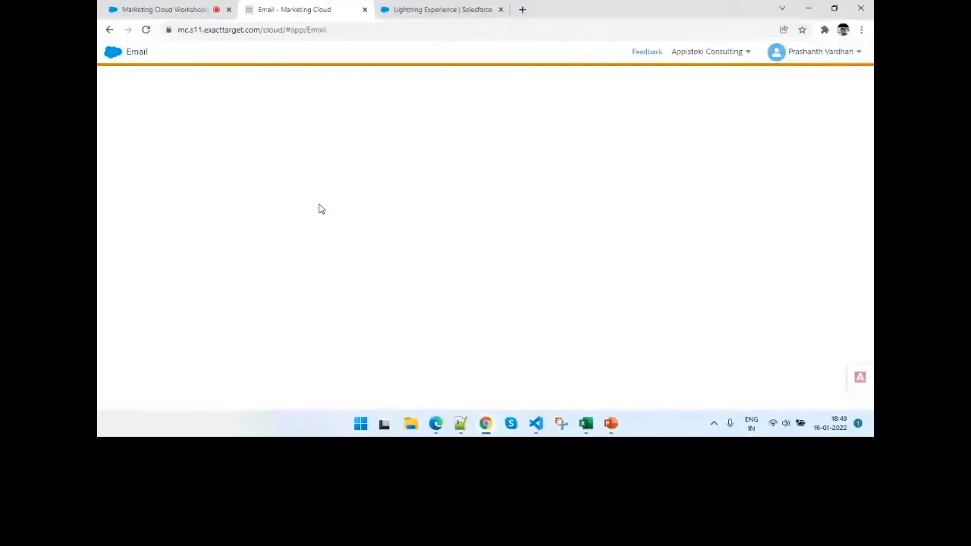
click(465, 6)
click(250, 8)
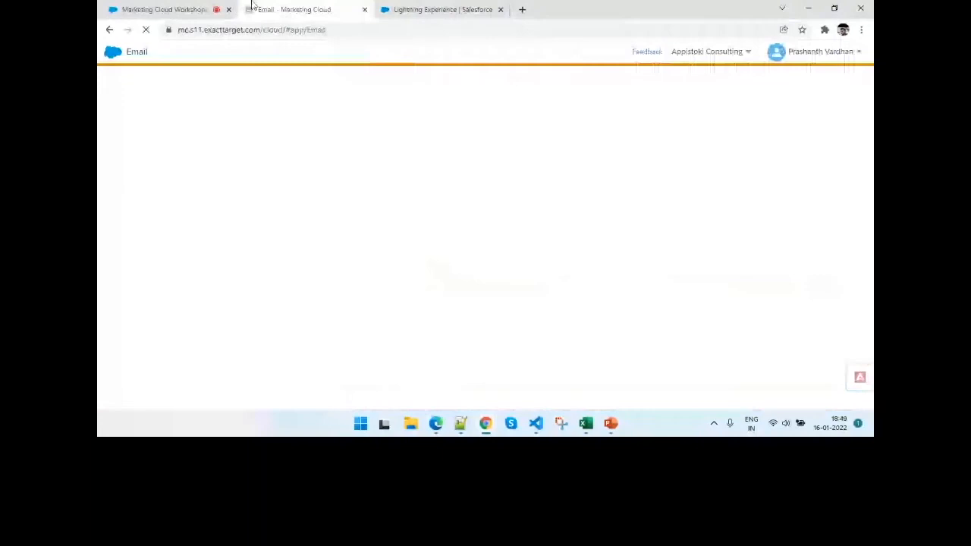
- Return to the webinar Q&A and read the question about Litmus/Pardot tests rendering differently from what real customers receive
click(152, 6)
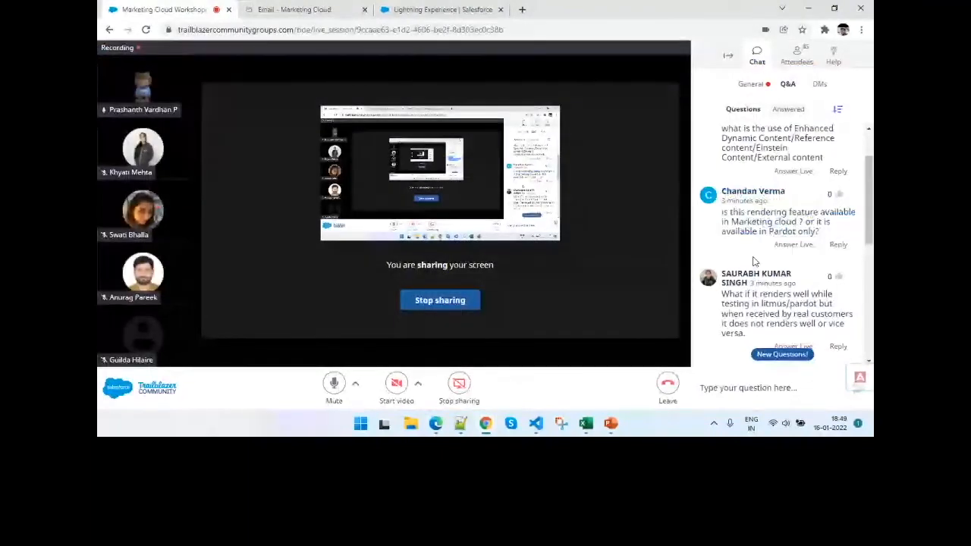
scroll(753, 258, down, 2)
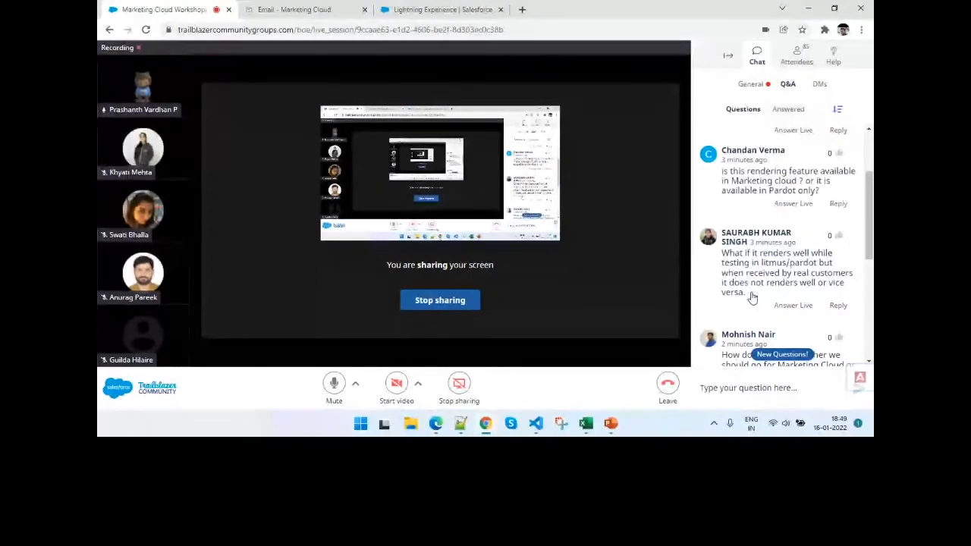
drag(750, 296, 722, 260)
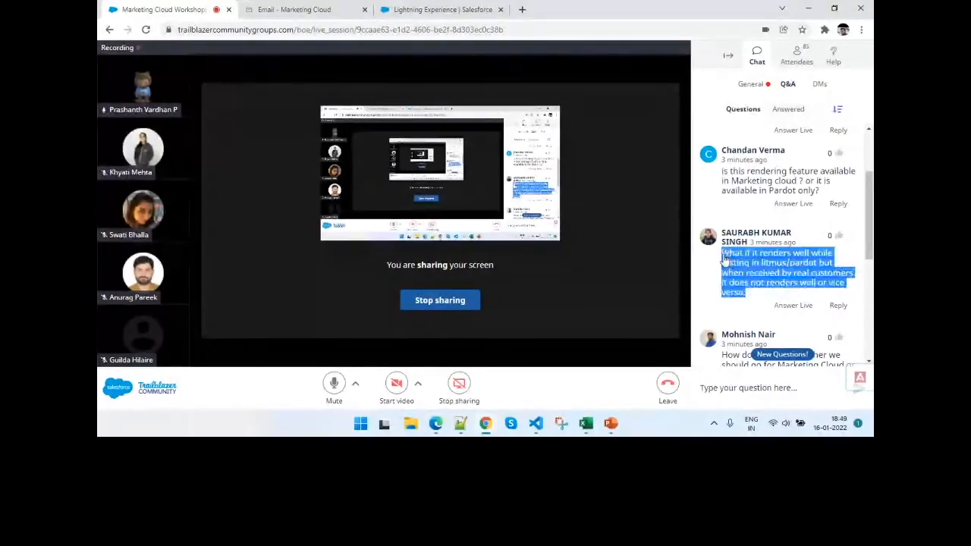
click(717, 271)
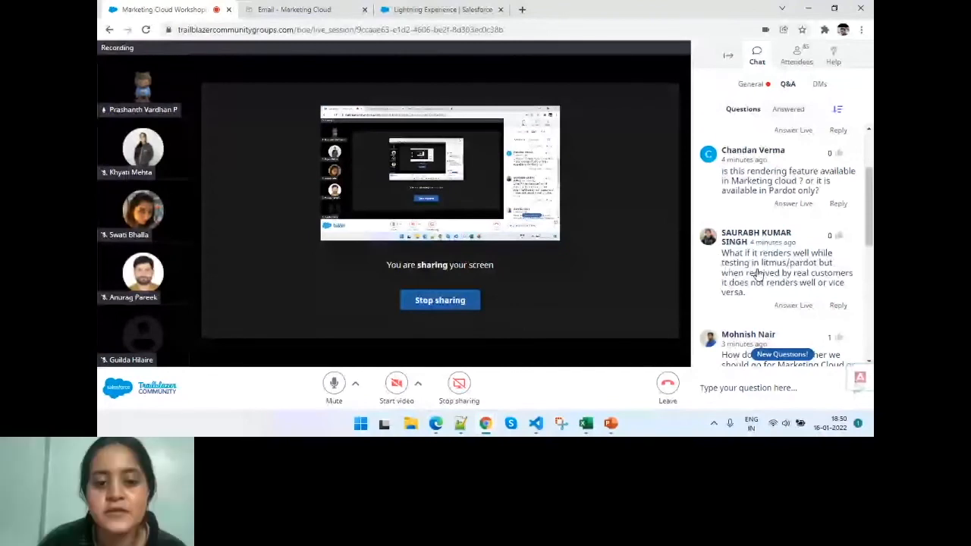
- Read the questions on Marketing Cloud versus Pardot and dynamic content, then check the General chat and return to the Q&A
scroll(759, 272, down, 1)
scroll(756, 273, down, 1)
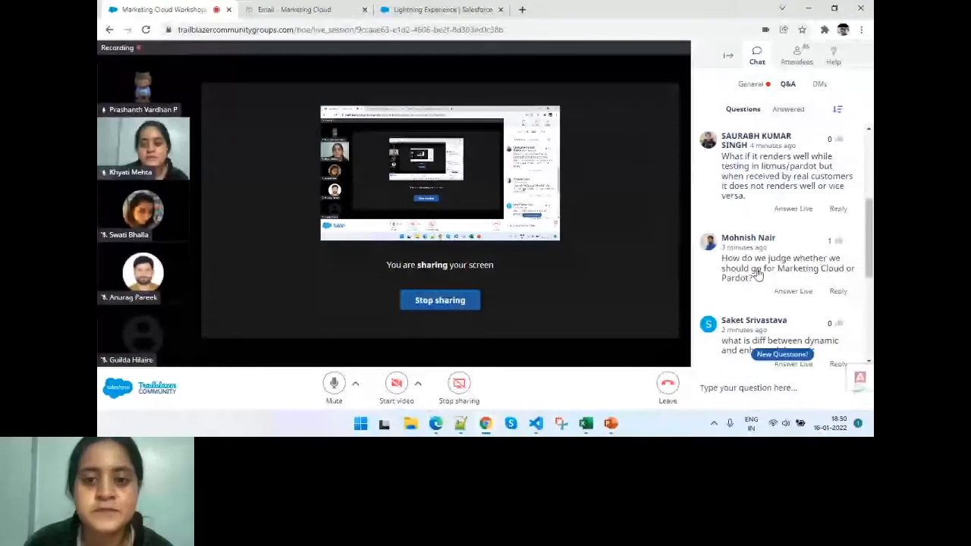
scroll(757, 275, down, 3)
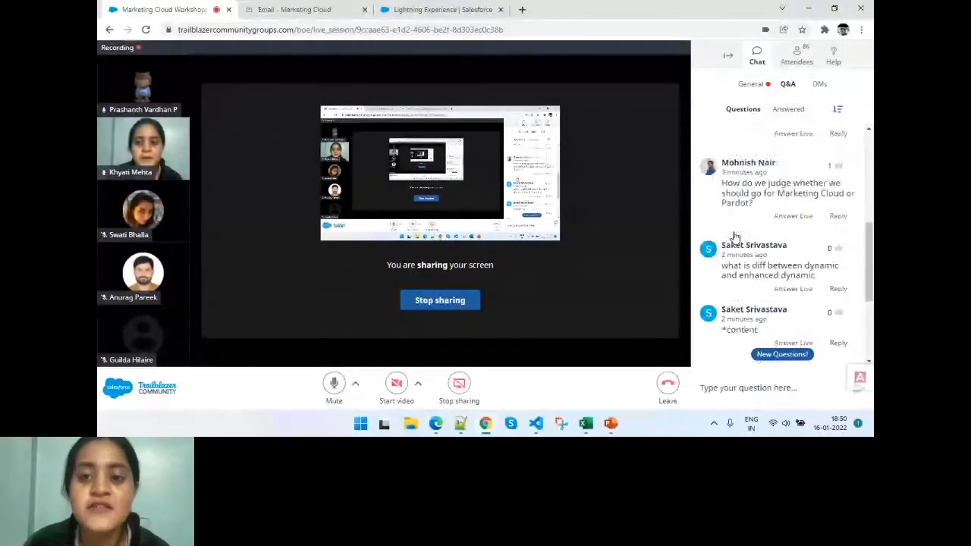
click(750, 84)
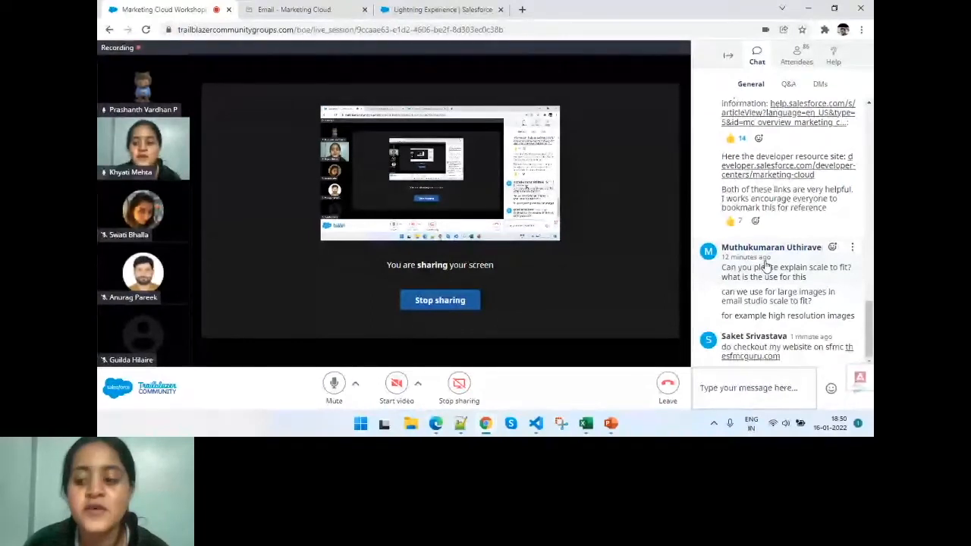
click(788, 83)
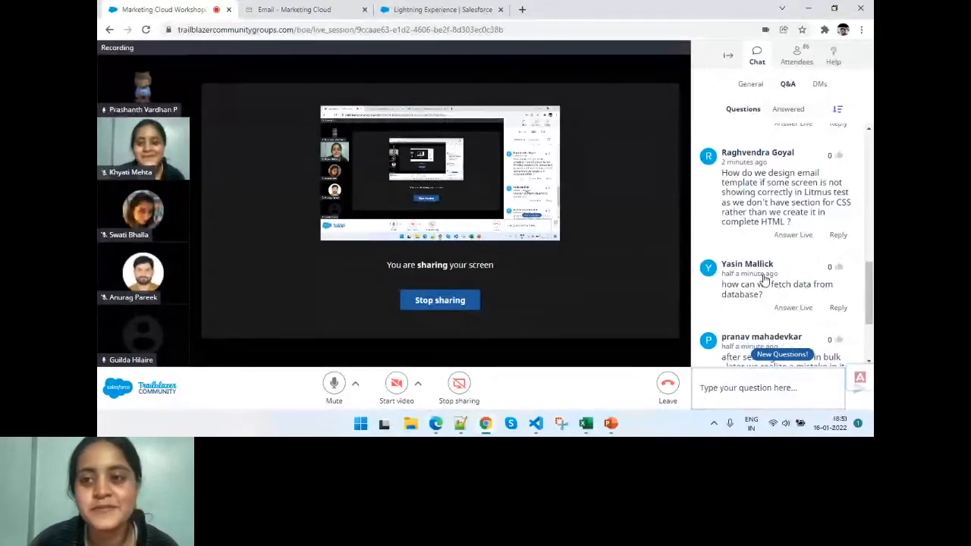
- Mute the microphone and reply "AMP Script or SSJS" to the question about templates showing incorrectly in the Litmus test
click(330, 383)
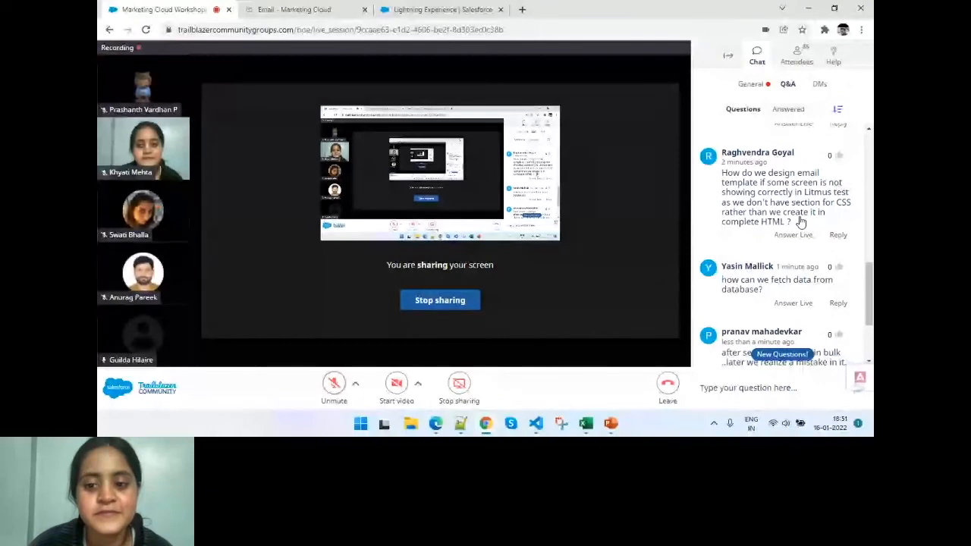
click(837, 234)
text(AMP Sc)
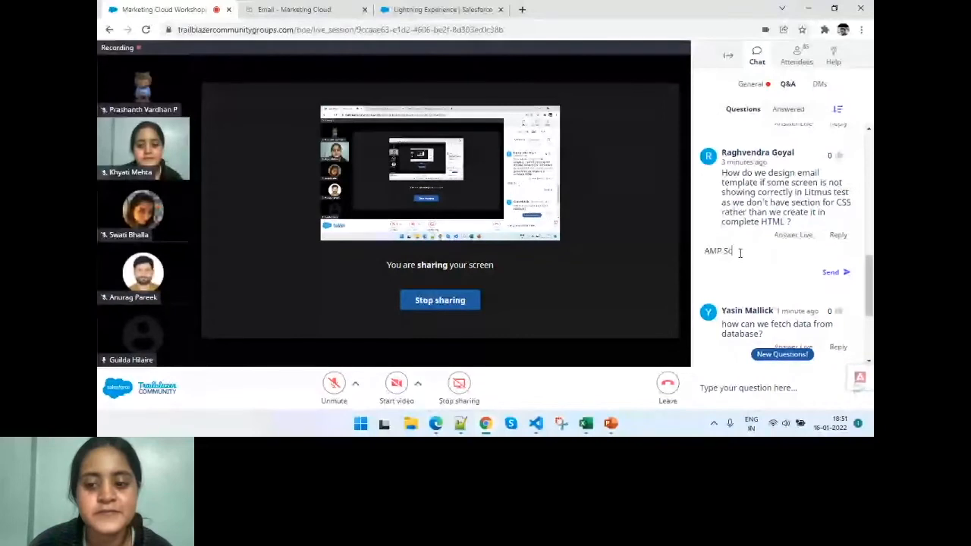
text(ript or SSJS)
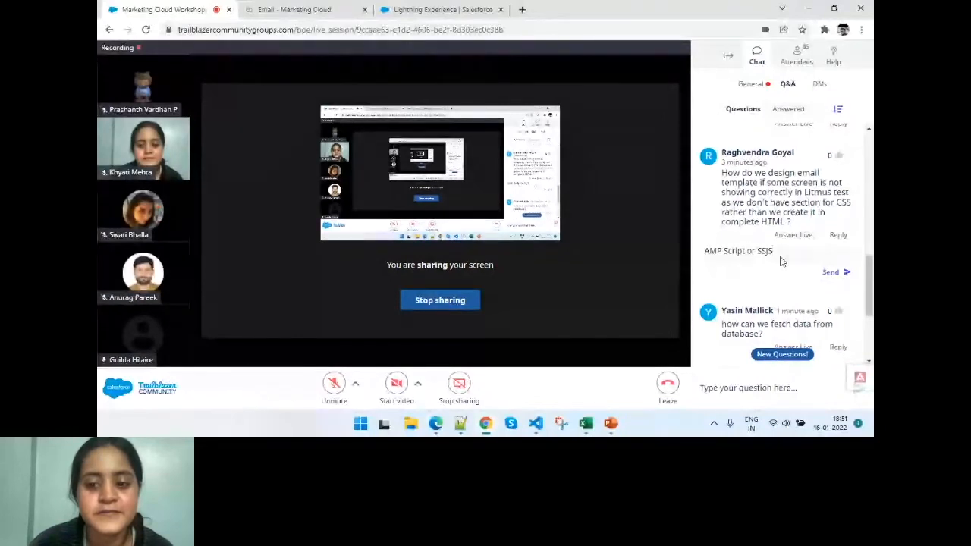
key(Return)
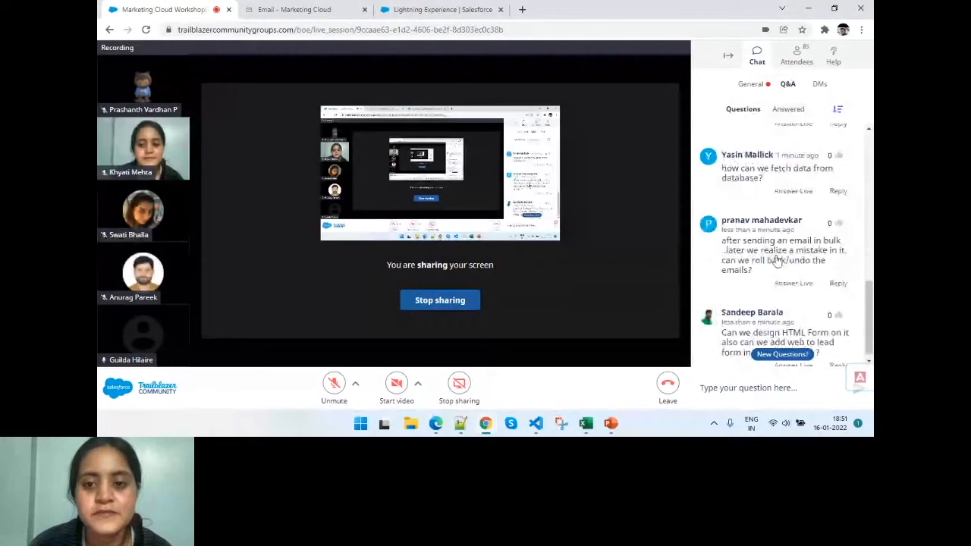
- Draft "you can use automation rules, or MC can integrate to other databases" as the reply to the question about fetching data from a database
scroll(803, 227, down, 1)
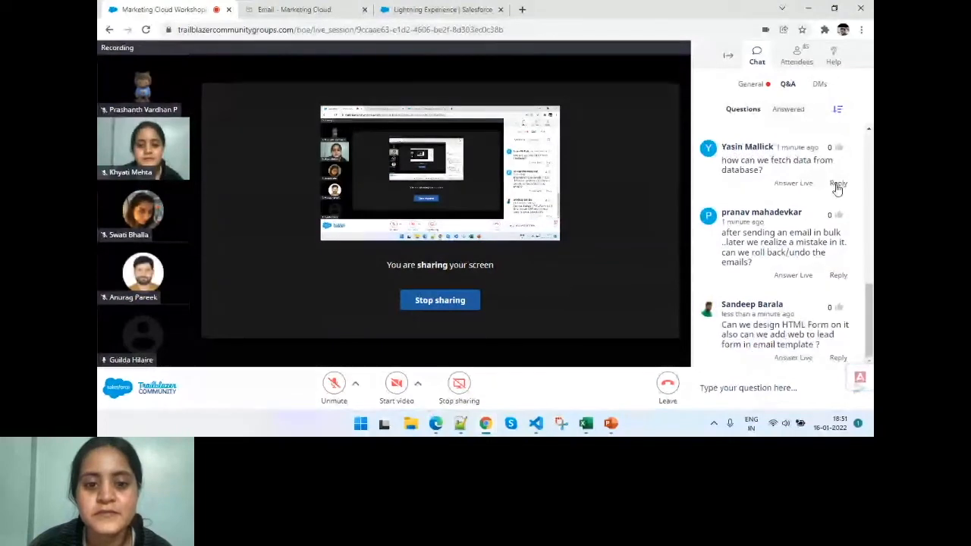
click(837, 184)
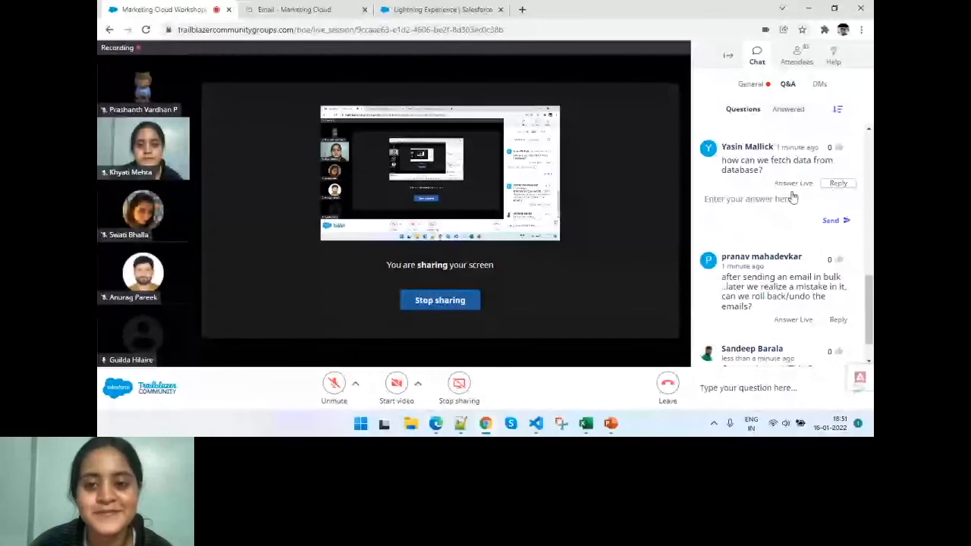
click(792, 197)
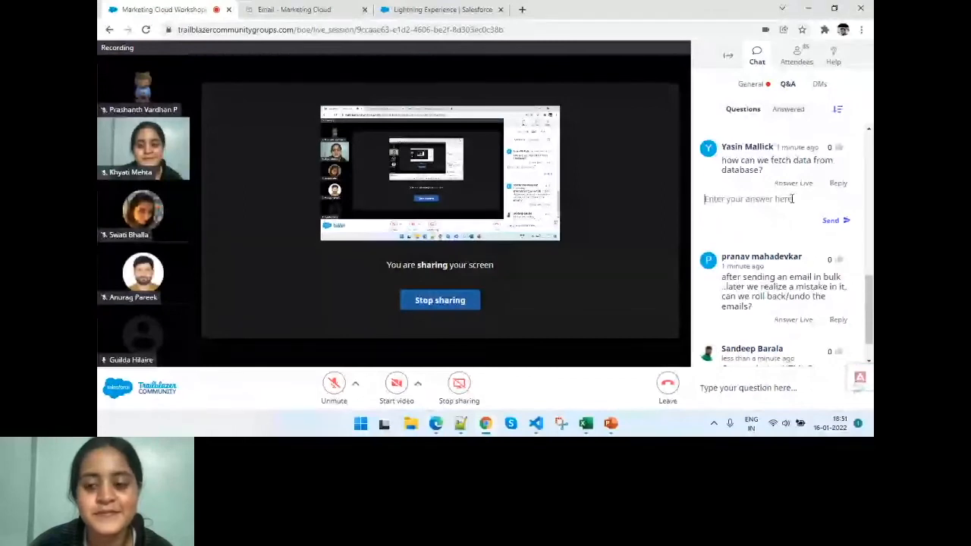
text(you can use a)
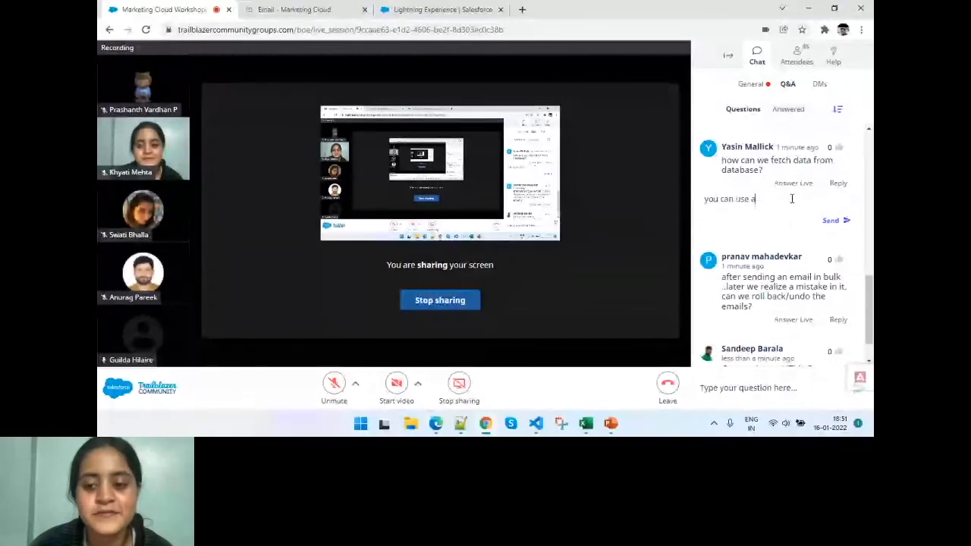
text(utomation)
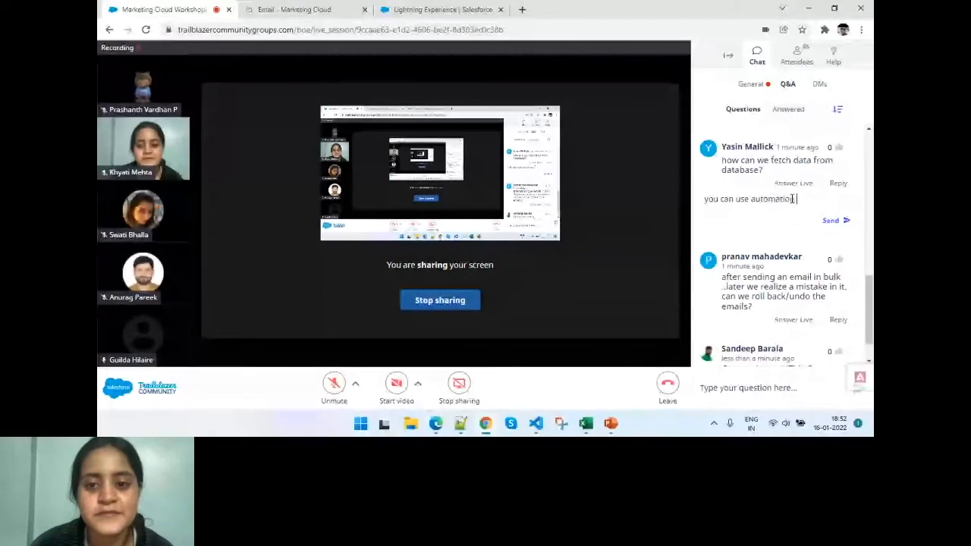
text( rules, or)
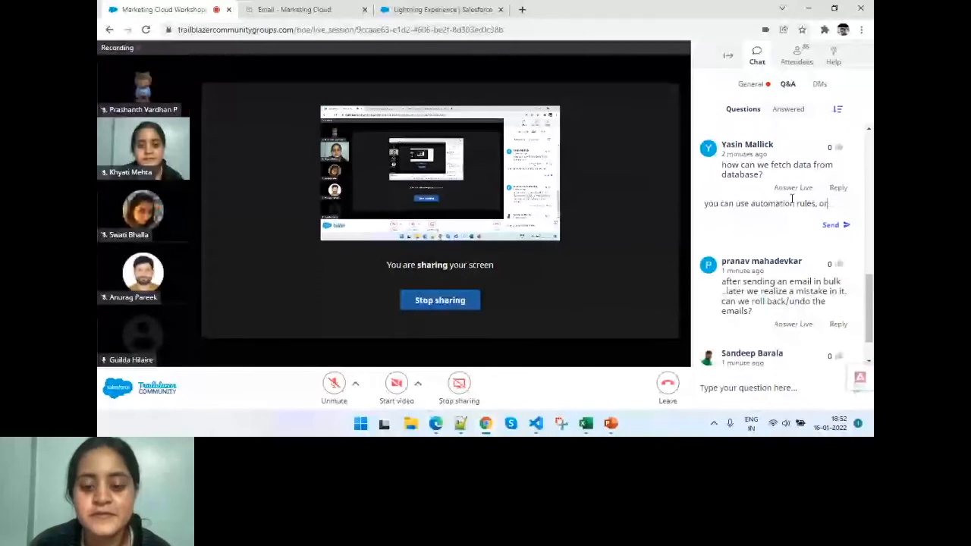
text(MC can integarte to othe rdatabases)
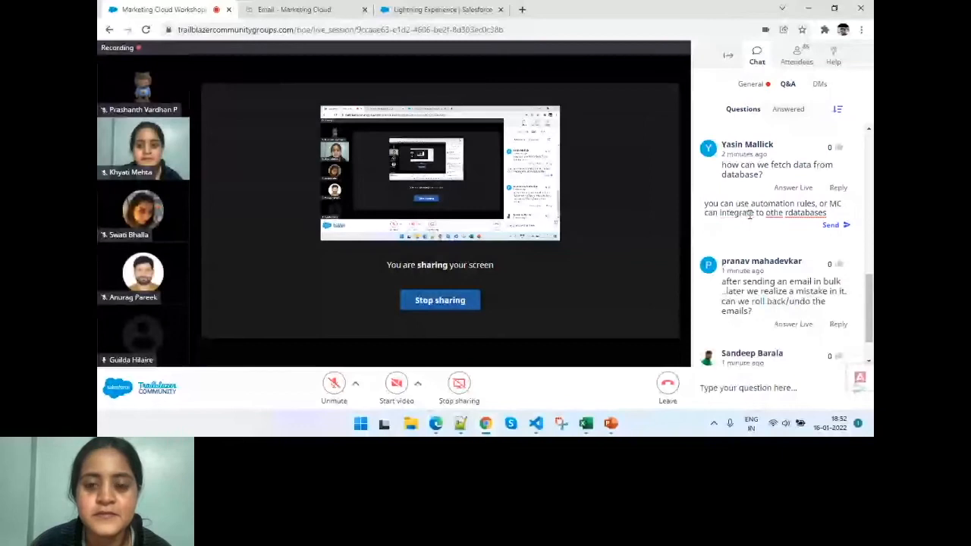
click(788, 213)
key(BackSpace)
key(BackSpace)
text(r)
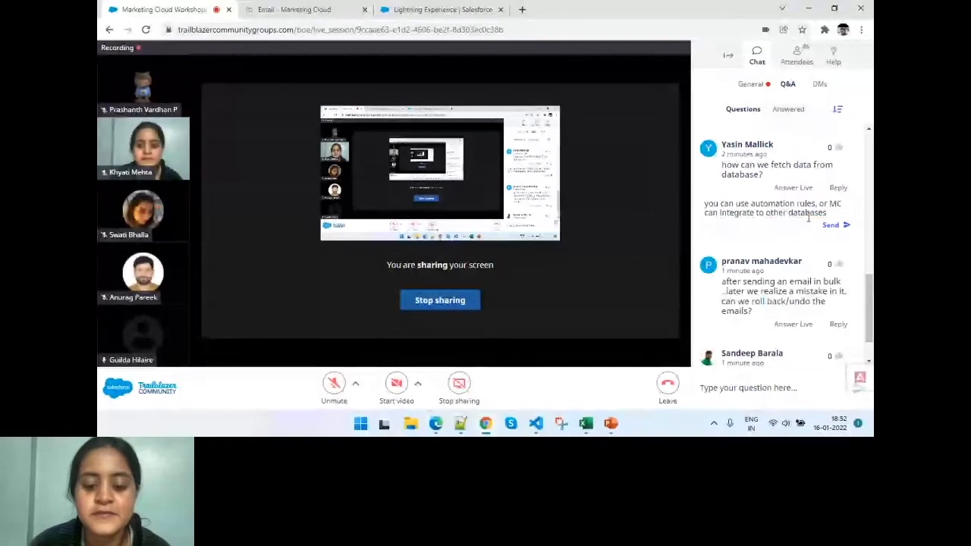
- Append ".. SSJS and AMP script helps you to do" to the database reply and send it
click(830, 214)
text(.. SSJS a)
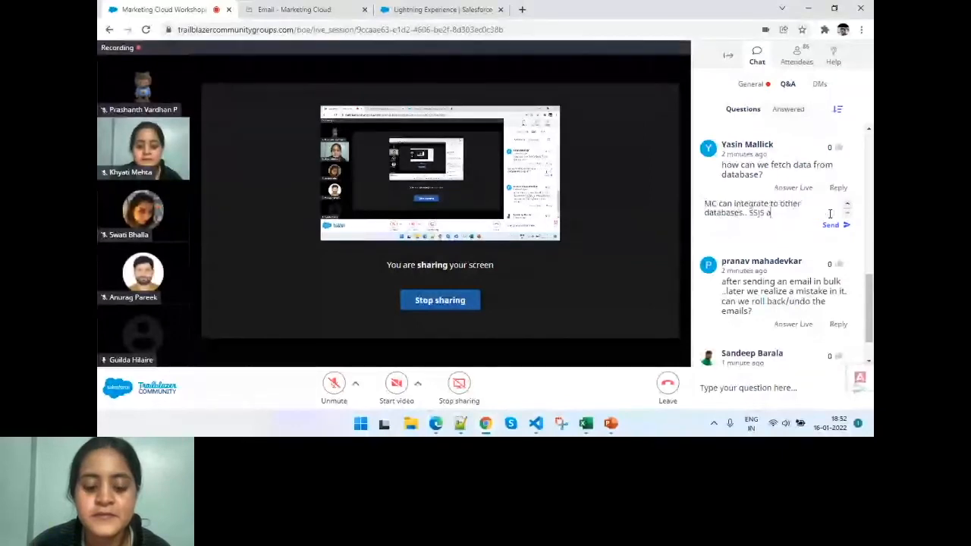
text(nd AMP sc)
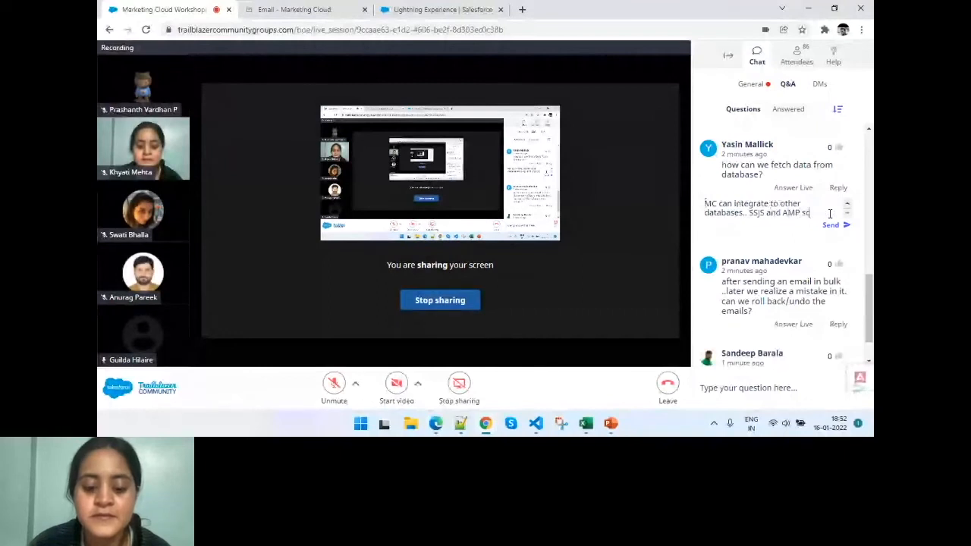
text(ript helps you to do)
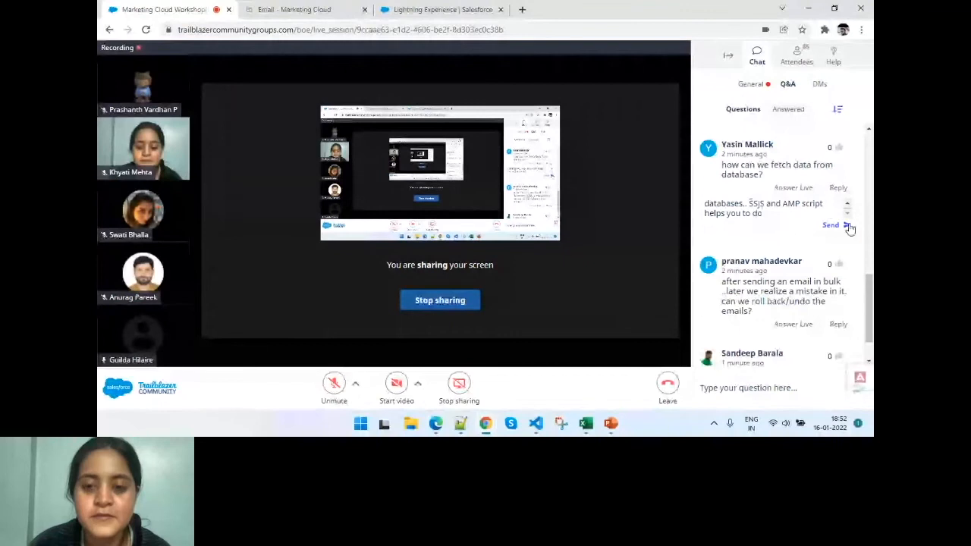
click(847, 226)
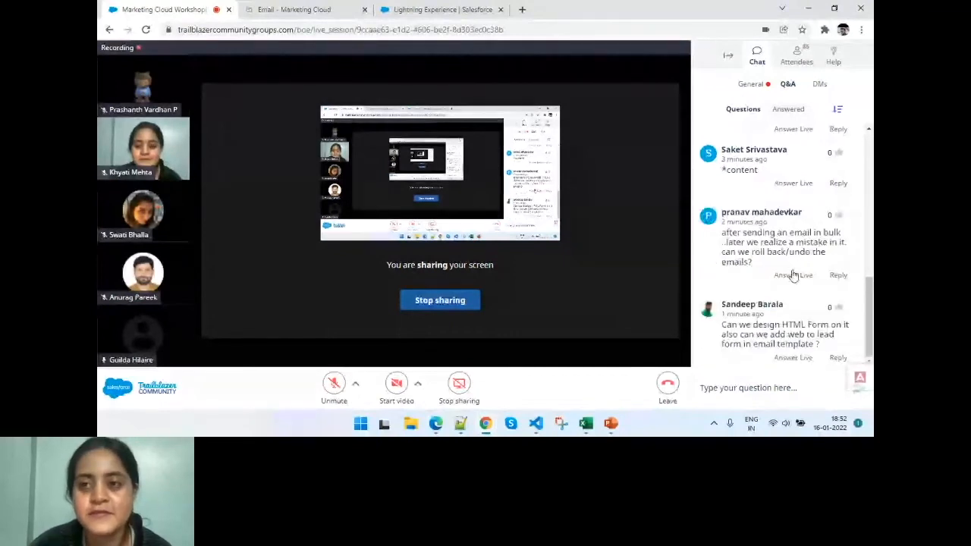
- Reply "As long as the email is delivered to recipeint server you cannot retrive" to the question about rolling back a bulk email
scroll(793, 274, up, 1)
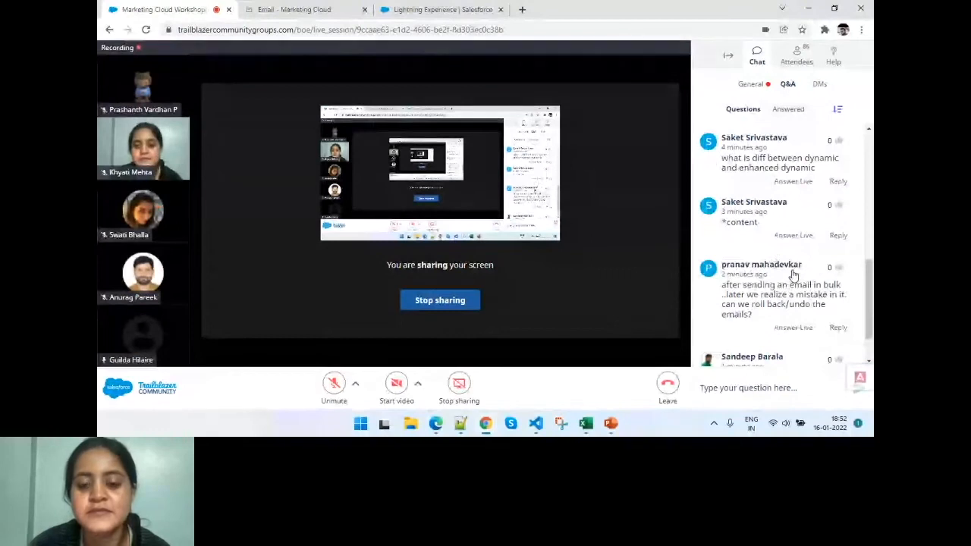
scroll(792, 274, down, 1)
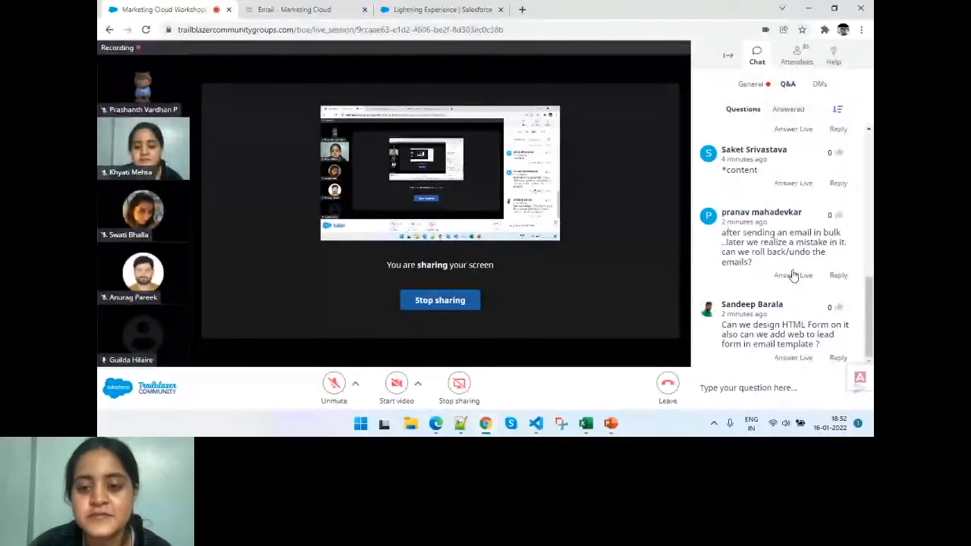
click(834, 276)
text(As long a)
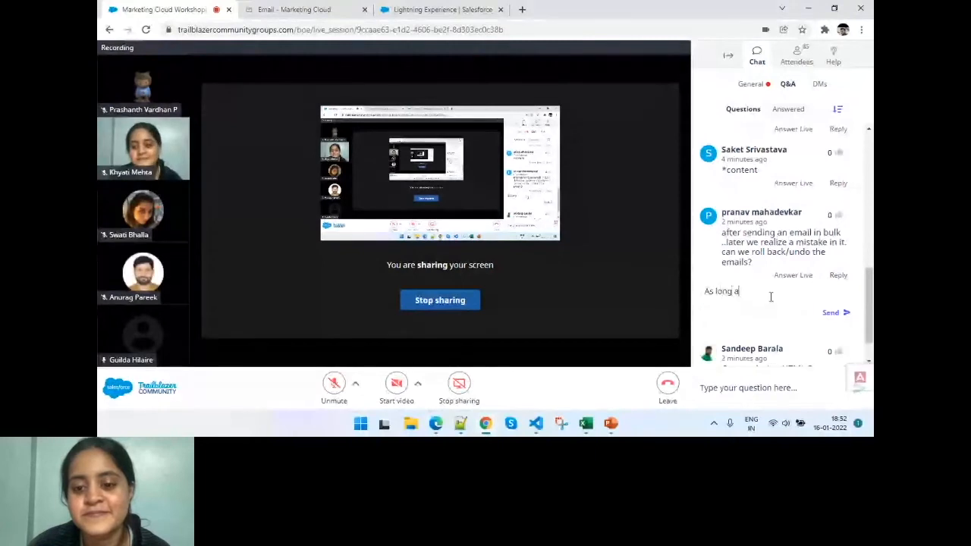
text(s t)
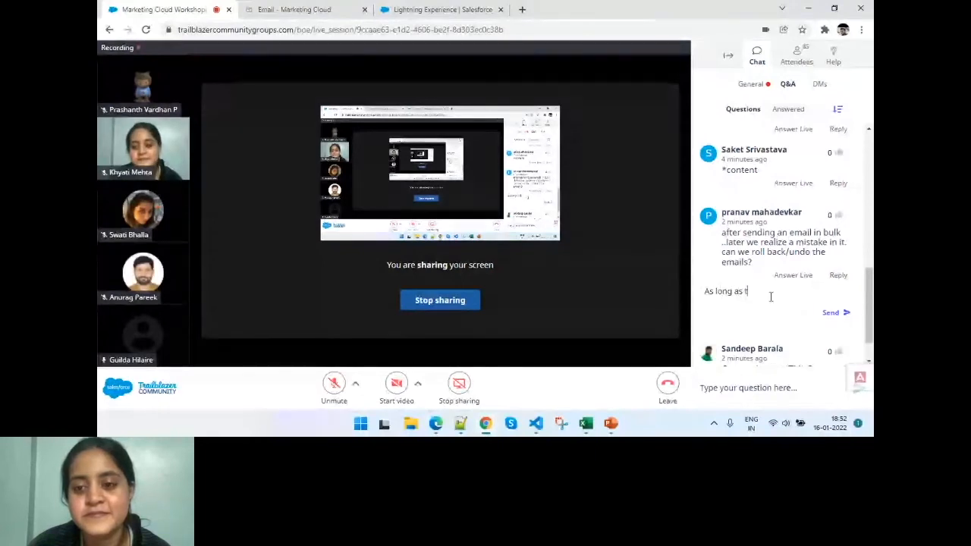
text(he email)
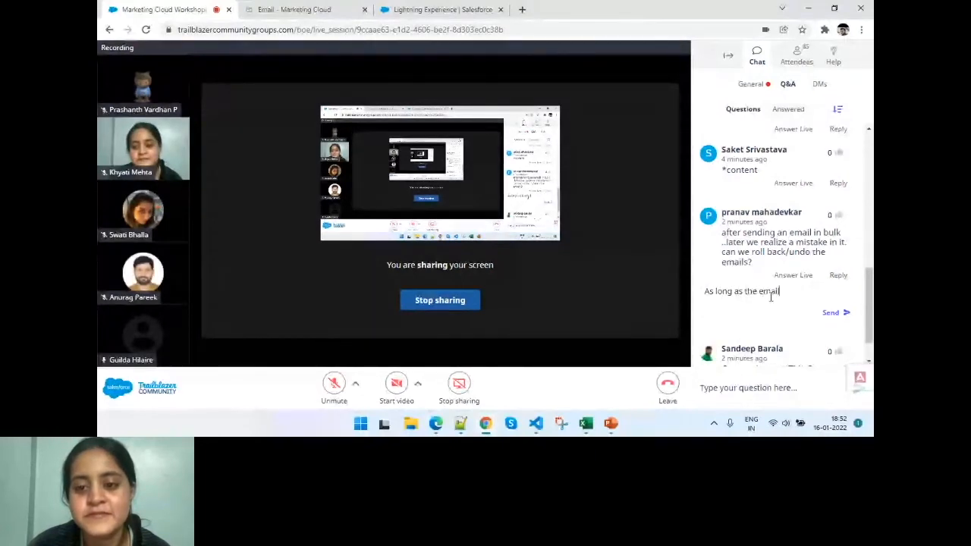
text( is delivered to)
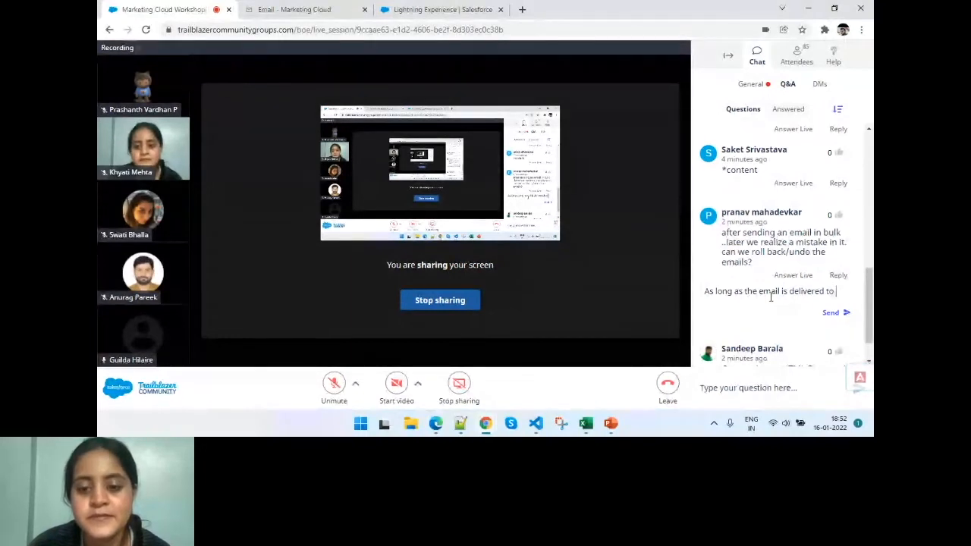
text(re)
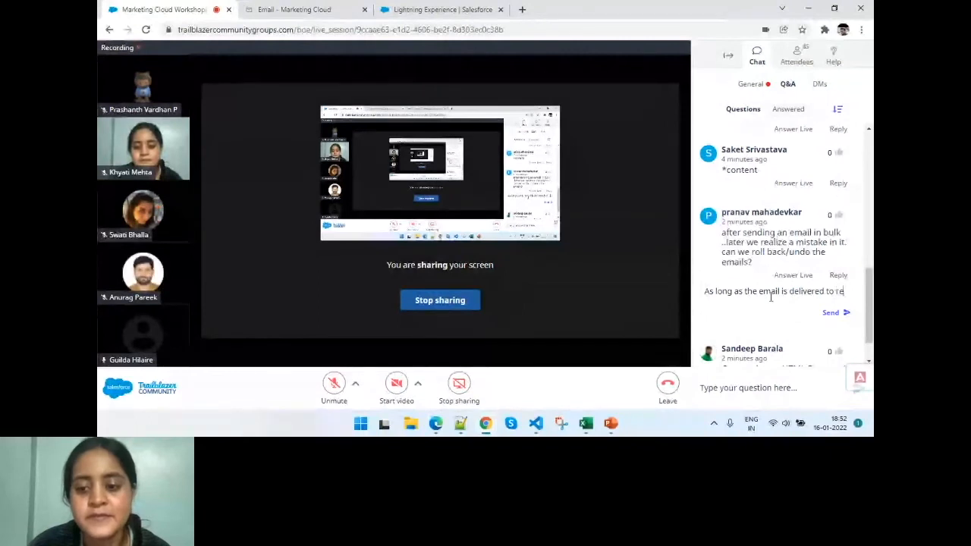
text(cipeint s)
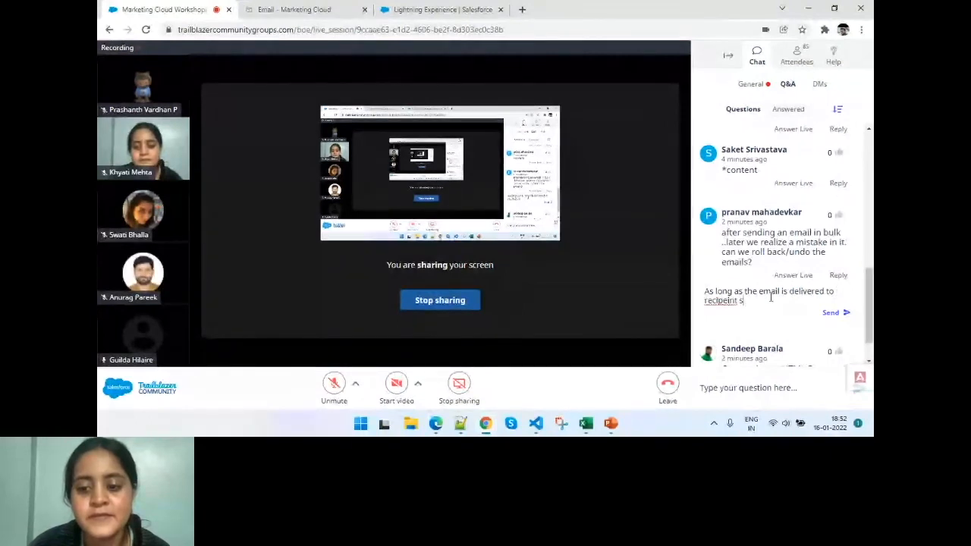
text(erver you cannot retrive)
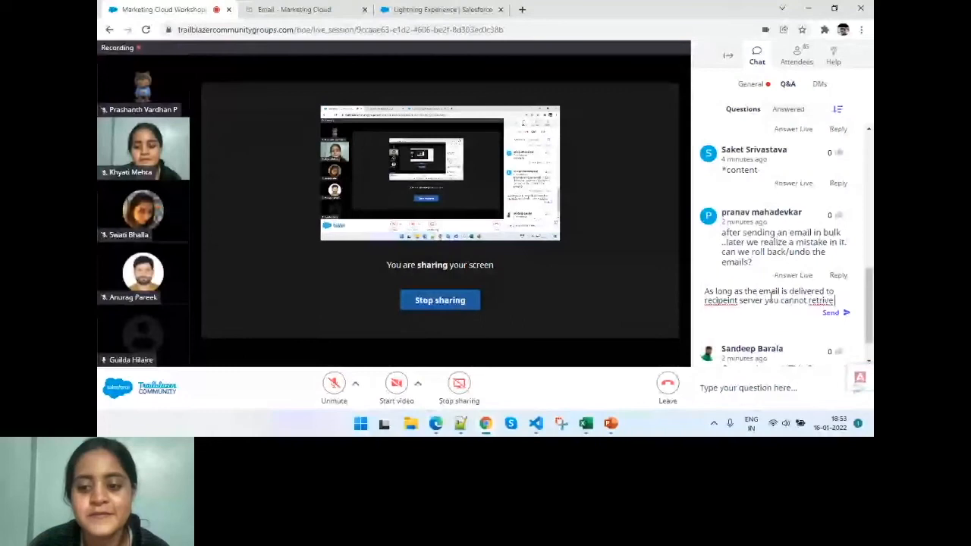
key(Return)
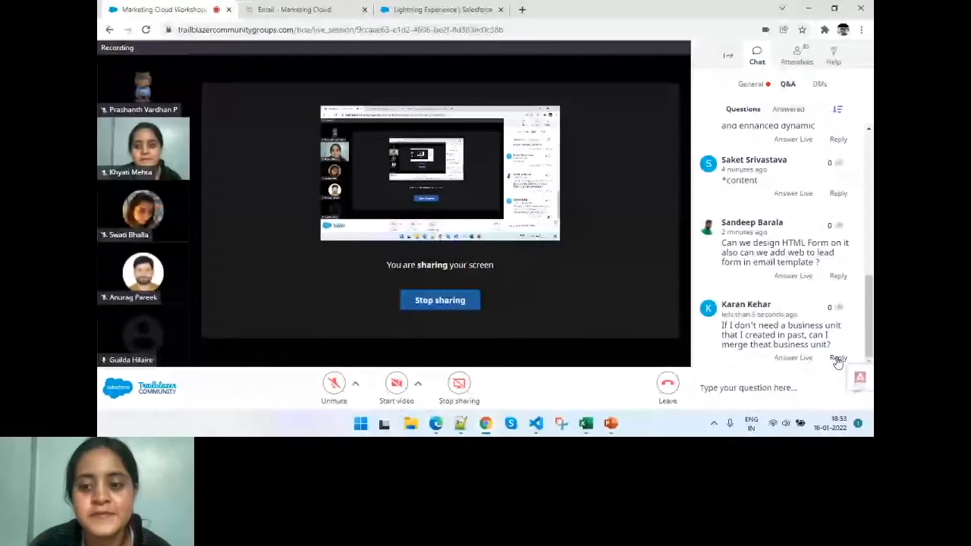
- Reply "yes you can" to the question about designing an HTML form and adding a web-to-lead form in an email template
click(837, 277)
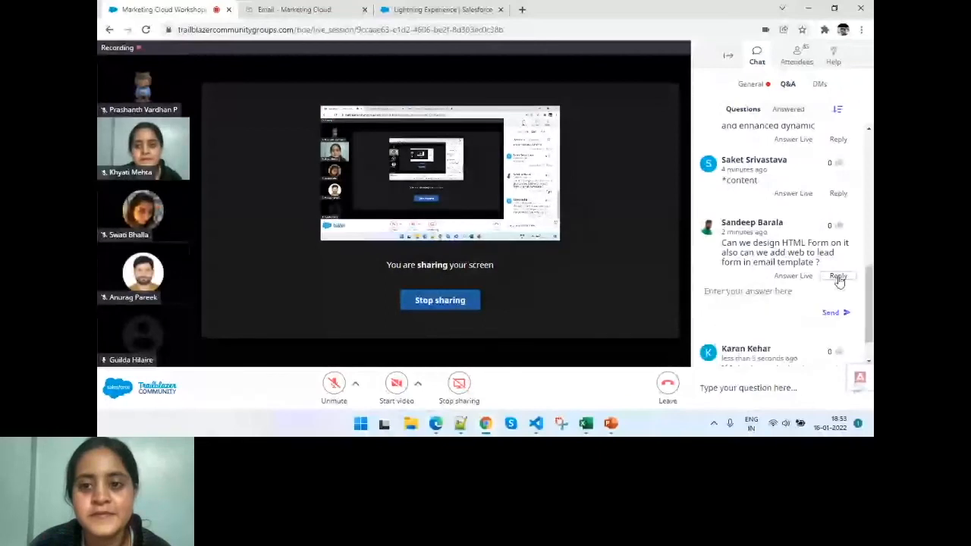
click(755, 298)
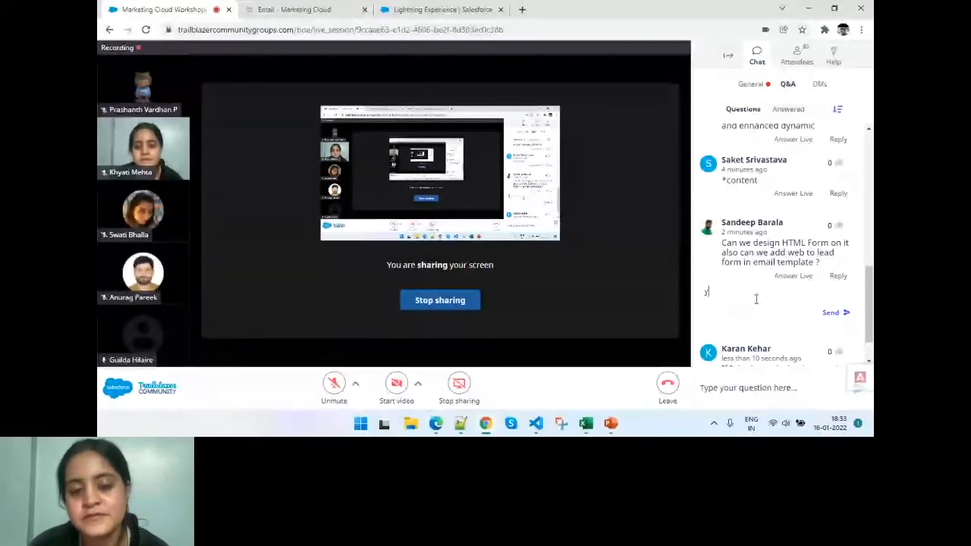
text(yes you can)
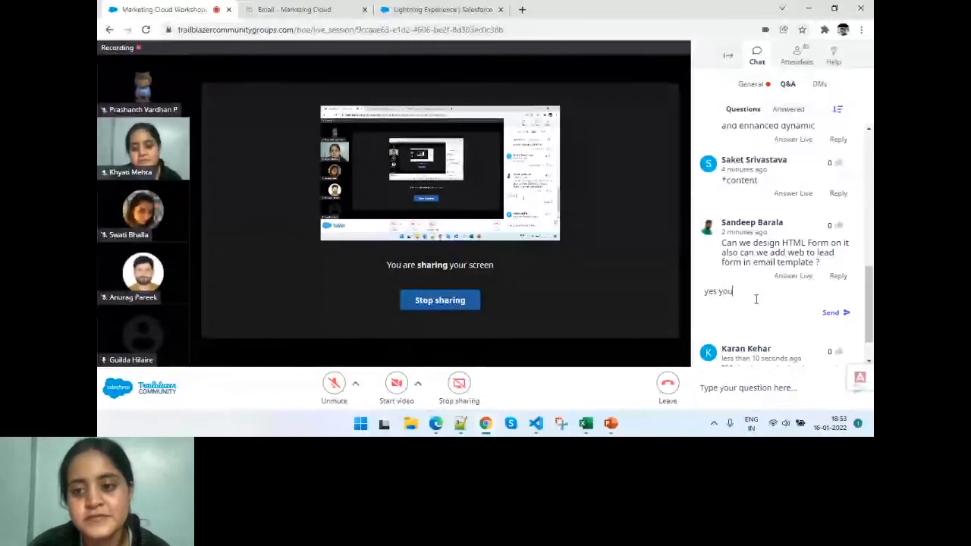
click(848, 314)
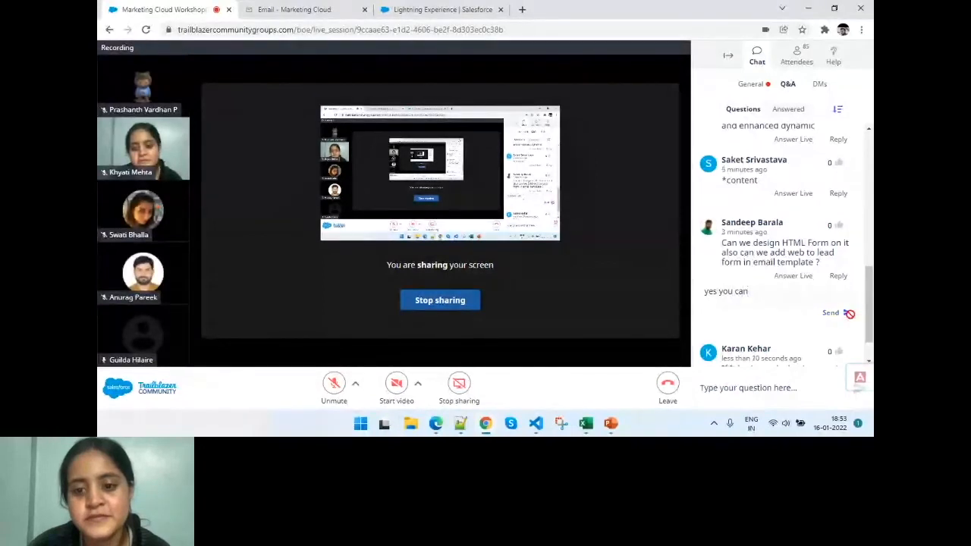